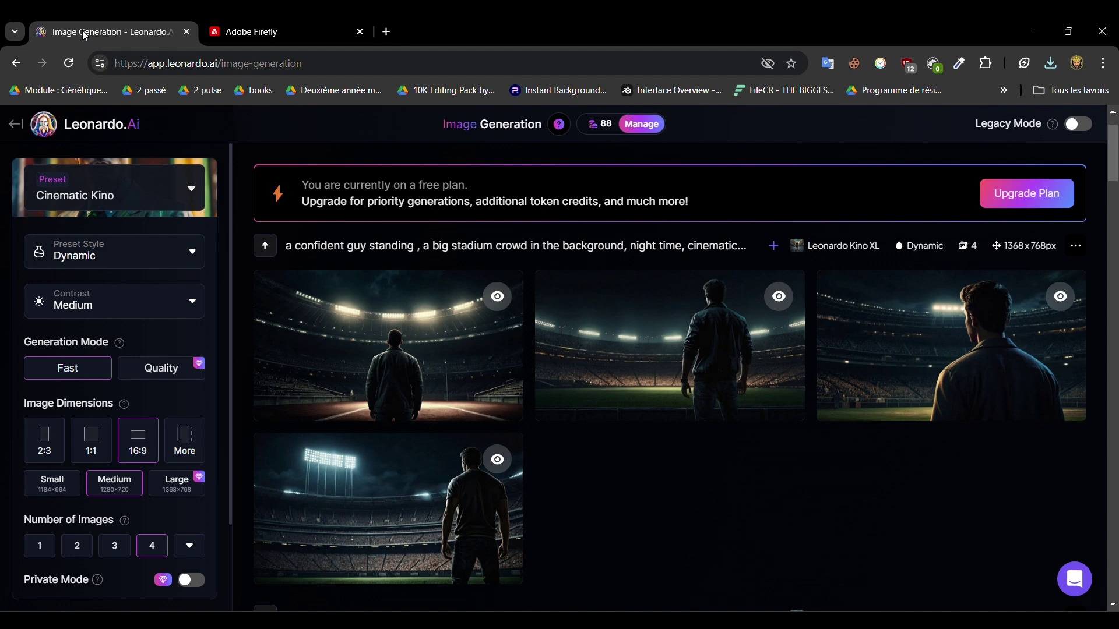
Step: Browse the generated stadium images, enlarge one of the man seen from behind, and switch to the Adobe Firefly page
{"action": "mouse_move", "coordinate": [303, 289]}
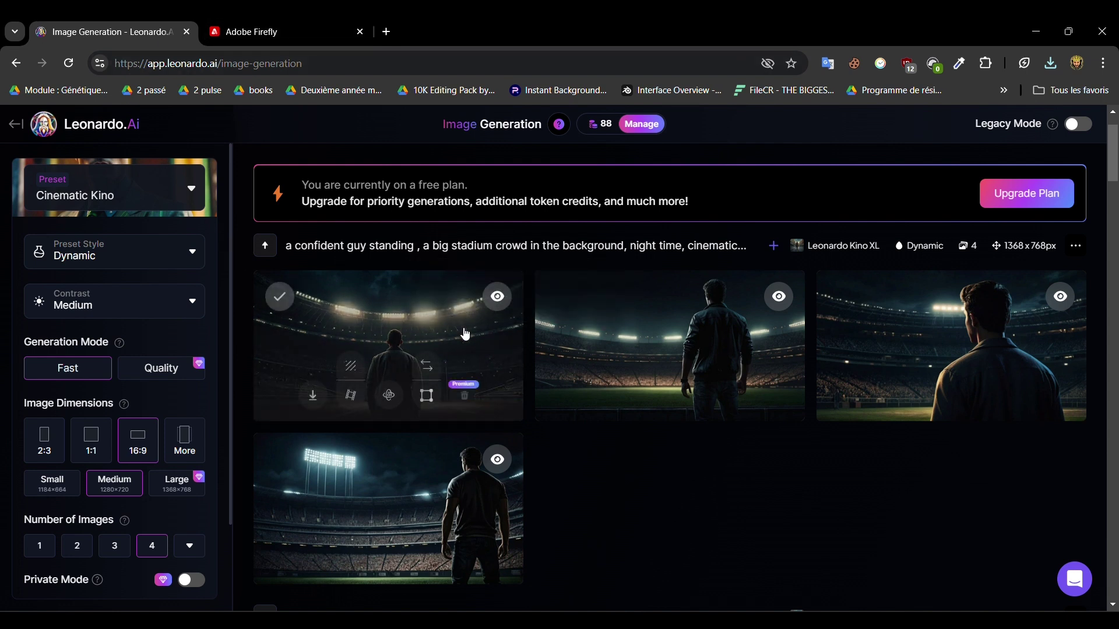
{"action": "scroll", "coordinate": [479, 369], "scroll_direction": "up", "scroll_amount": 2}
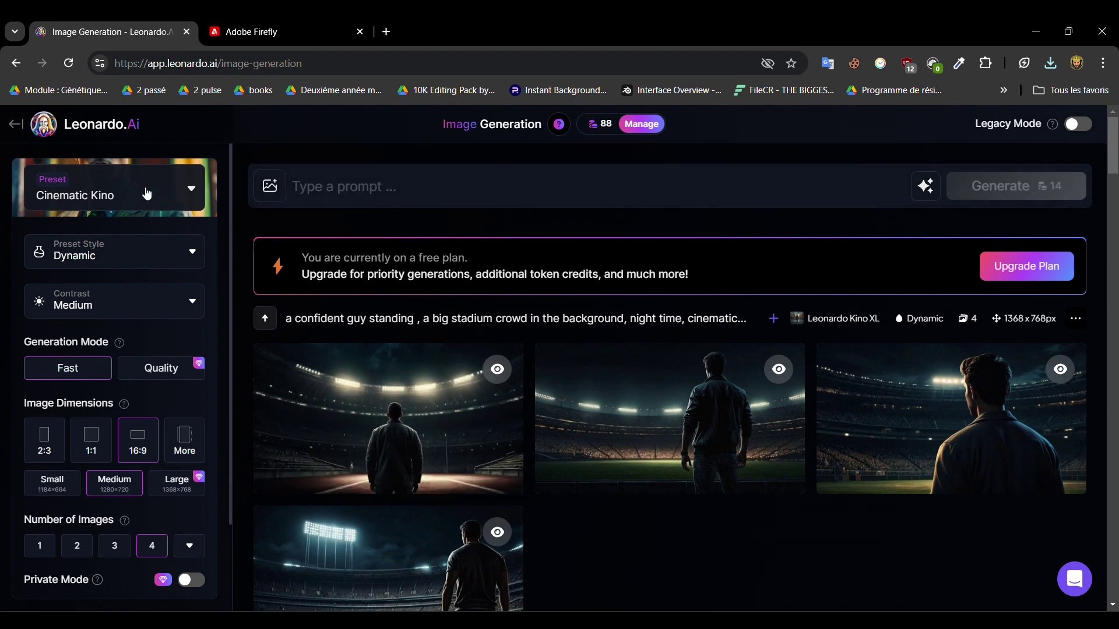
{"action": "scroll", "coordinate": [361, 299], "scroll_direction": "down", "scroll_amount": 10}
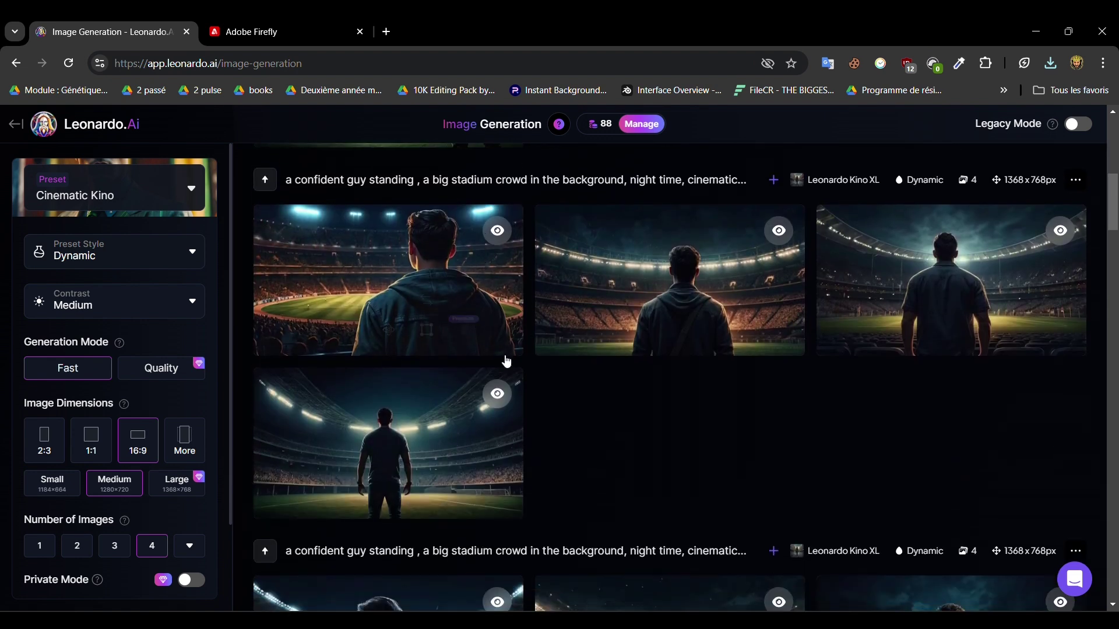
{"action": "left_click", "coordinate": [421, 300]}
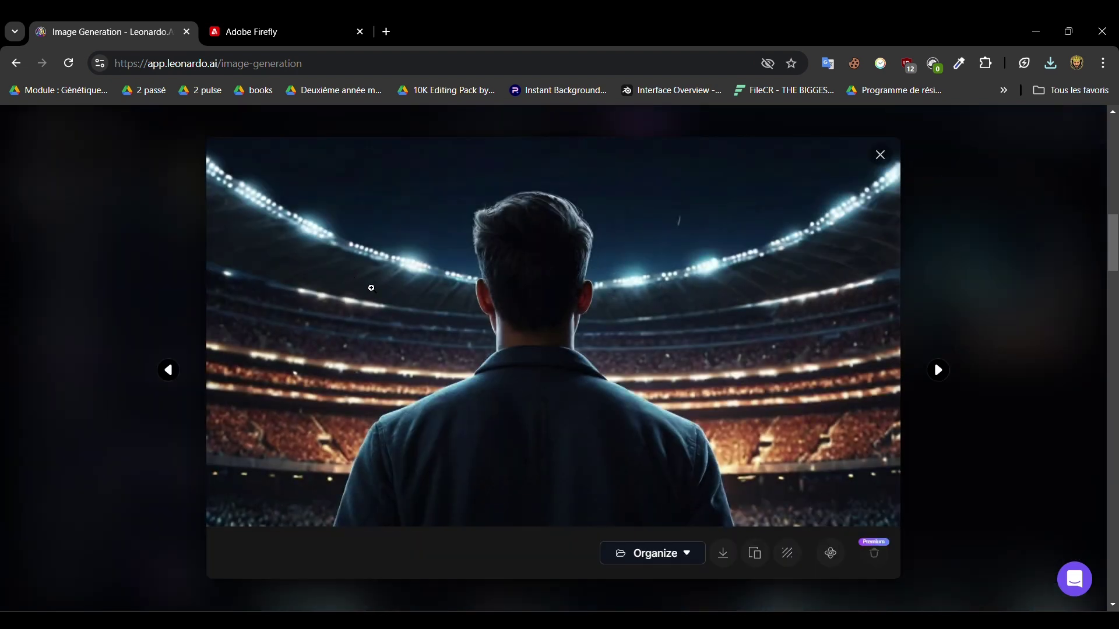
{"action": "key", "text": "ctrl+Tab"}
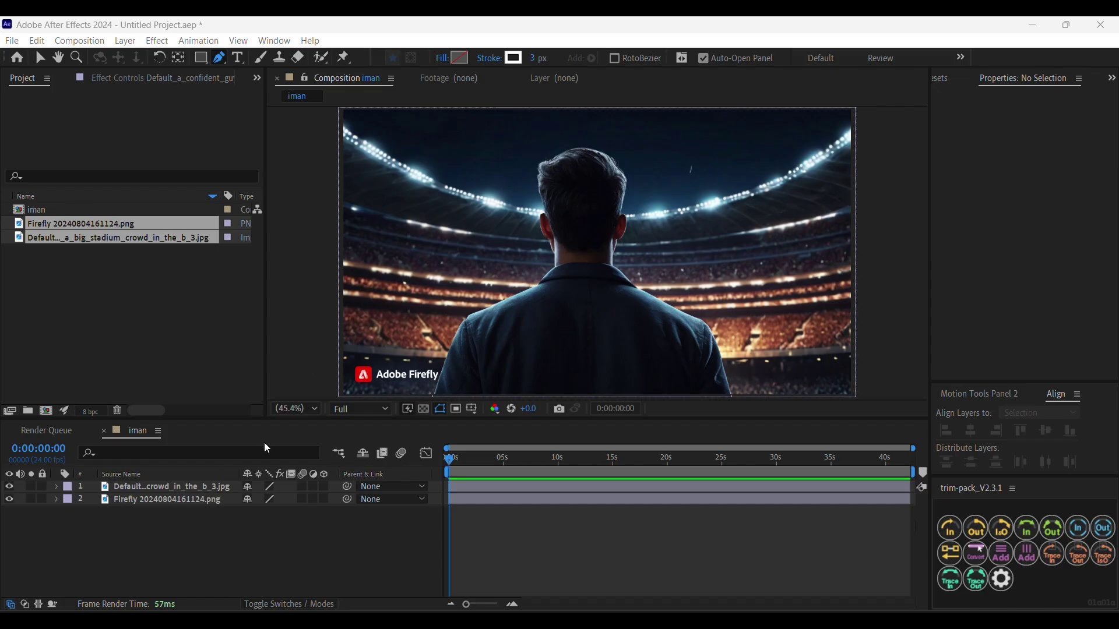
Step: Toggle the visibility of the Firefly background layer and the masked man layer off and on to inspect each one
{"action": "left_click", "coordinate": [9, 500]}
{"action": "left_click", "coordinate": [10, 499]}
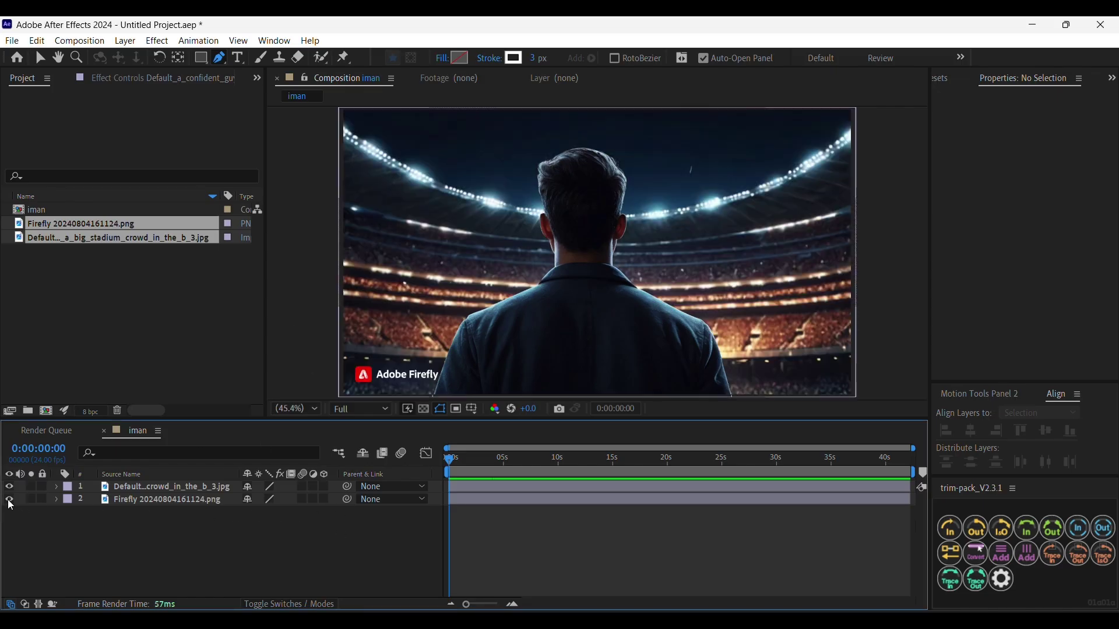
{"action": "left_click", "coordinate": [9, 489]}
{"action": "left_click", "coordinate": [10, 488]}
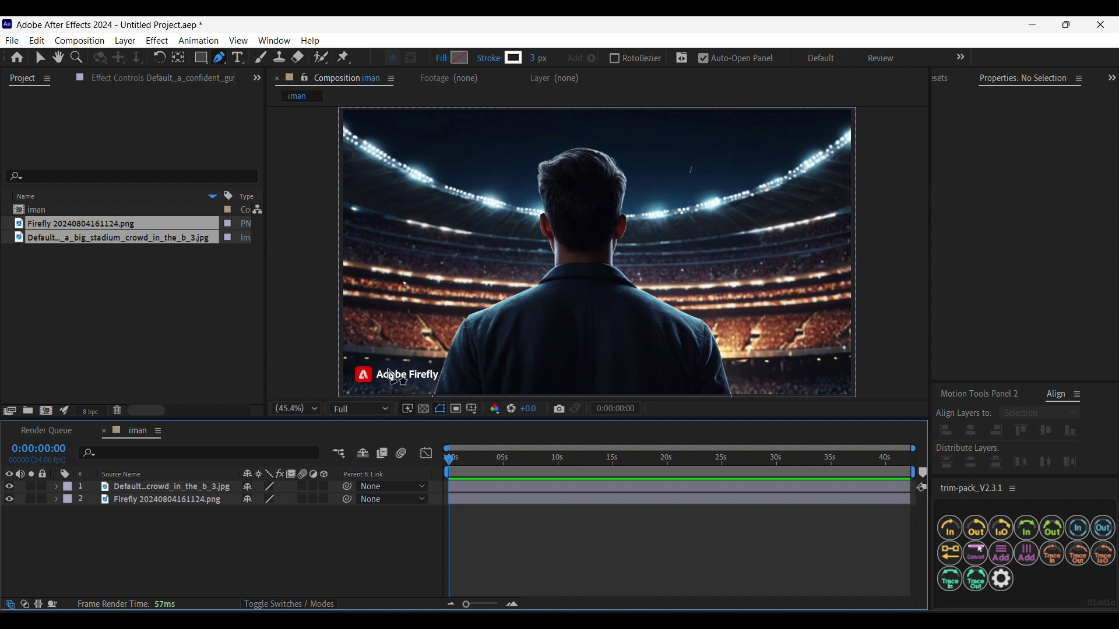
Step: Duplicate the masked layer of the man and delete the mask from the upper copy
{"action": "left_click", "coordinate": [169, 487]}
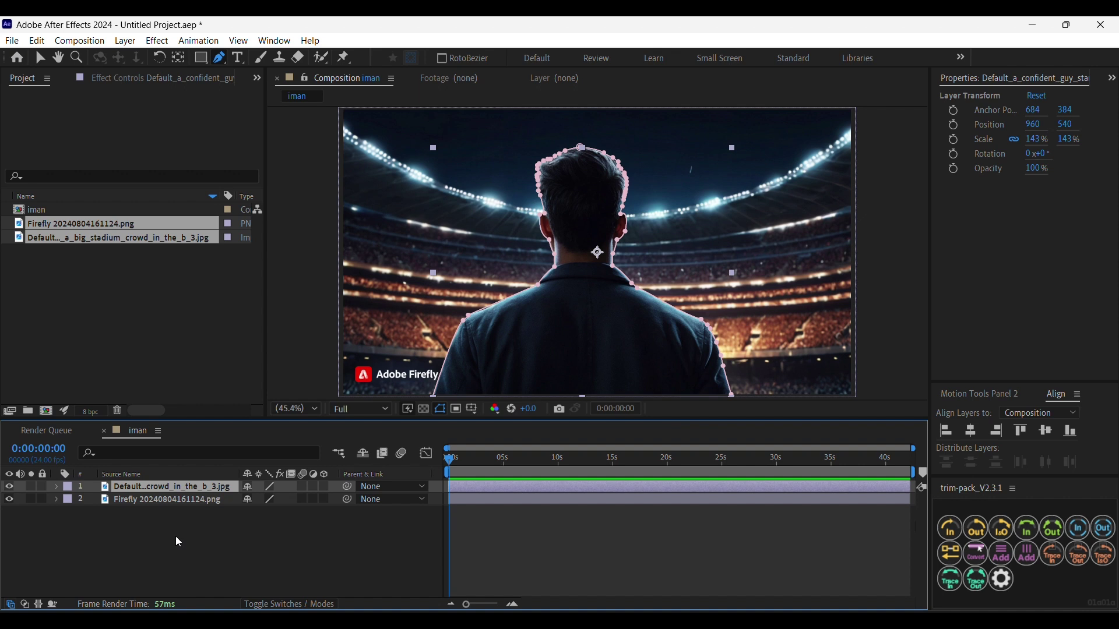
{"action": "key", "text": "ctrl+d"}
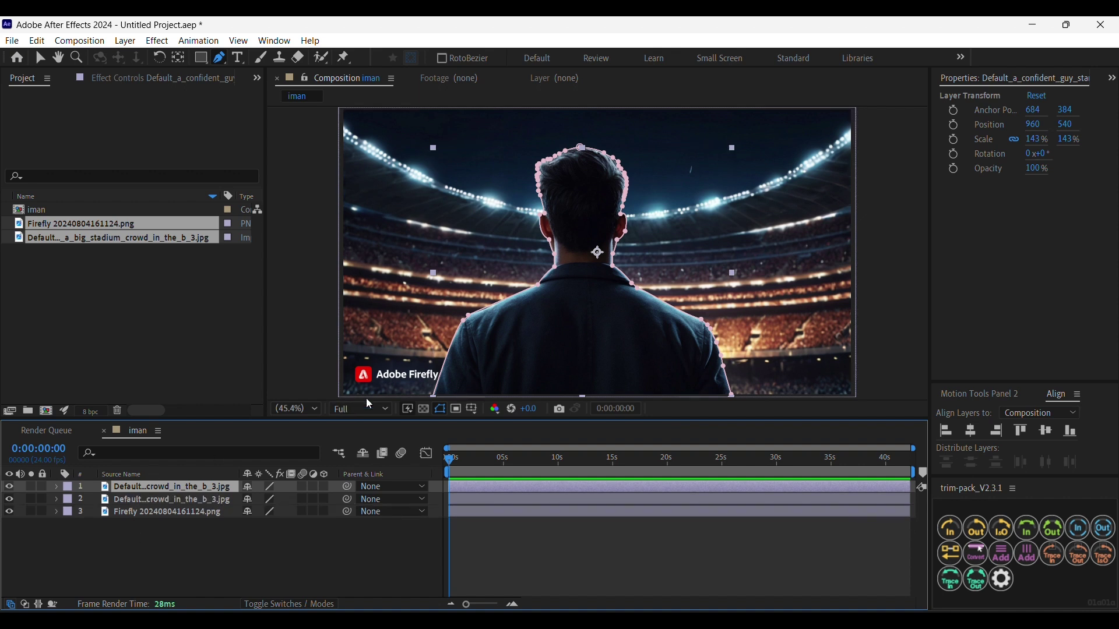
{"action": "left_click", "coordinate": [57, 487]}
{"action": "left_click", "coordinate": [87, 501]}
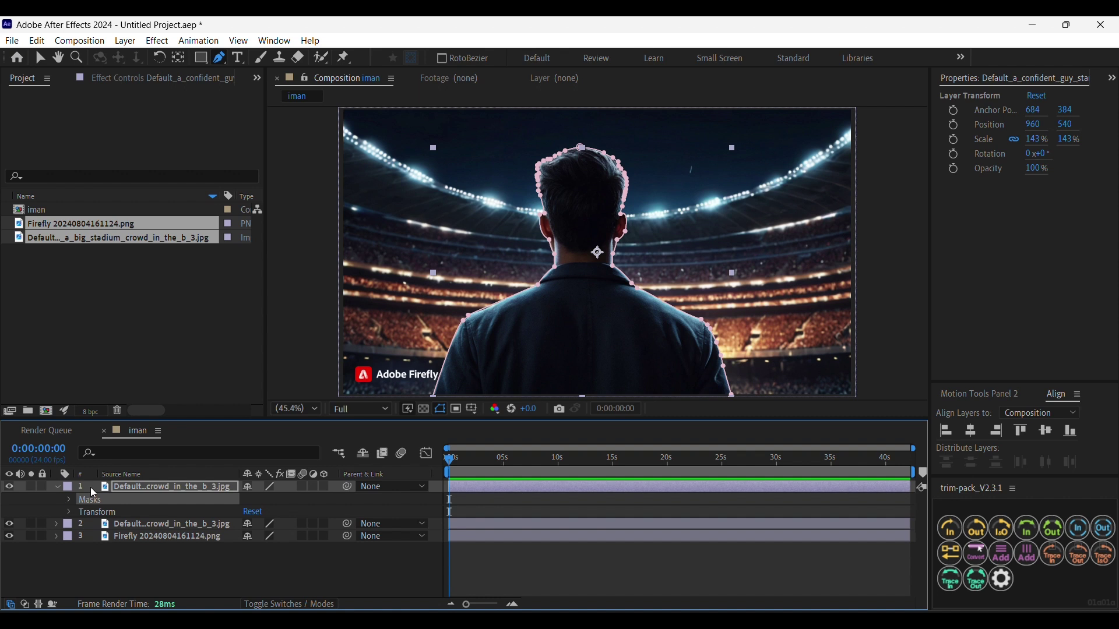
{"action": "key", "text": "Delete"}
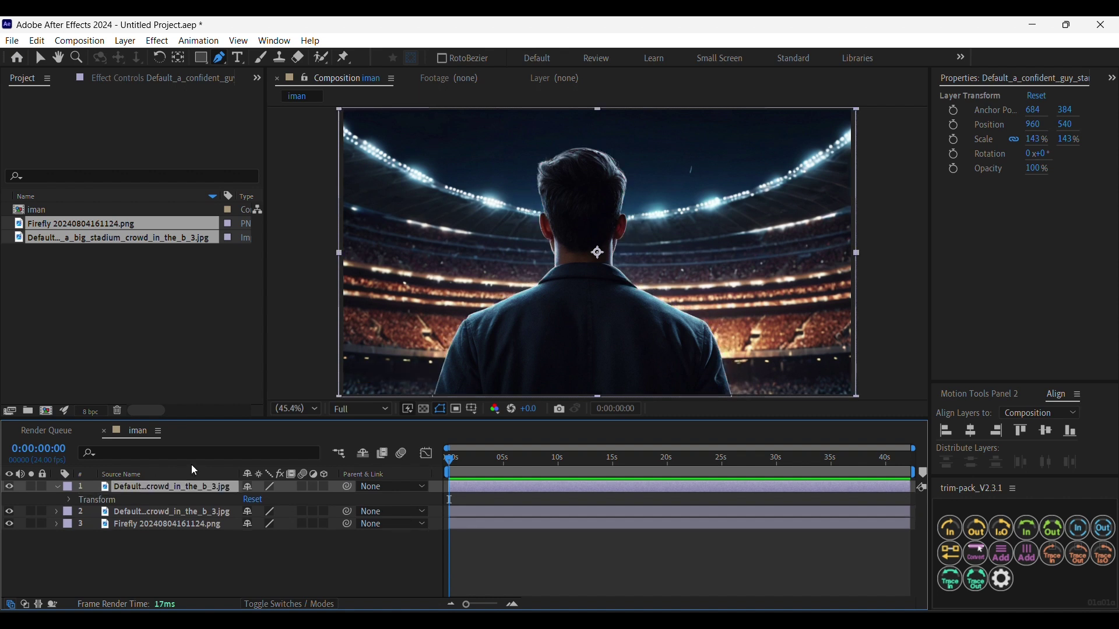
Step: Draw a four-point mask on the upper copy around the image's lower-left corner to cover the Adobe Firefly watermark, adjusting its vertex beside the jacket
{"action": "left_click", "coordinate": [327, 348]}
{"action": "left_click", "coordinate": [450, 348]}
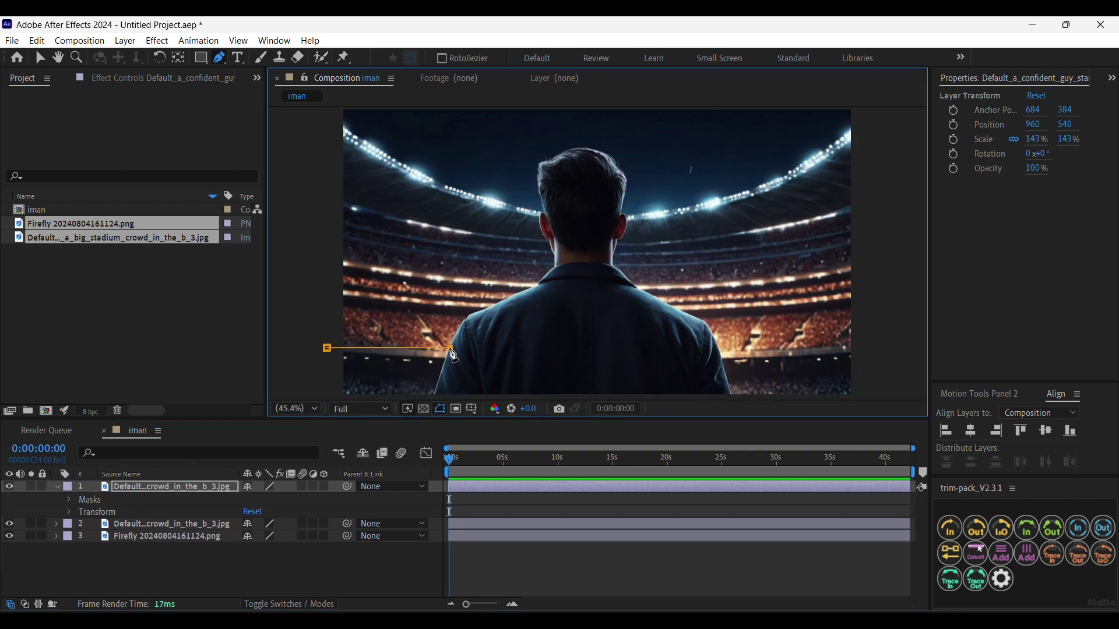
{"action": "left_click", "coordinate": [432, 393]}
{"action": "left_click", "coordinate": [323, 393]}
{"action": "left_click", "coordinate": [327, 347]}
{"action": "left_click_drag", "start_coordinate": [450, 348], "coordinate": [443, 361]}
Step: Pre-compose the two stadium image layers under the default name, moving all attributes into the new composition
{"action": "left_click", "coordinate": [122, 487]}
{"action": "left_click", "coordinate": [180, 525], "text": "ctrl"}
{"action": "key", "text": "ctrl+shift+c"}
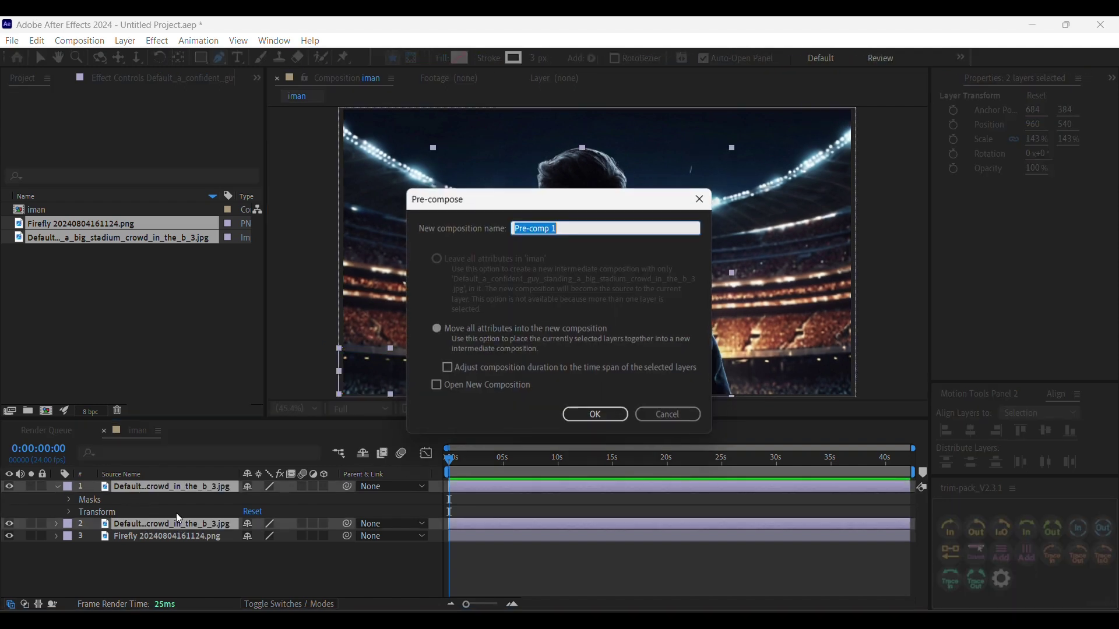
{"action": "key", "text": "Return"}
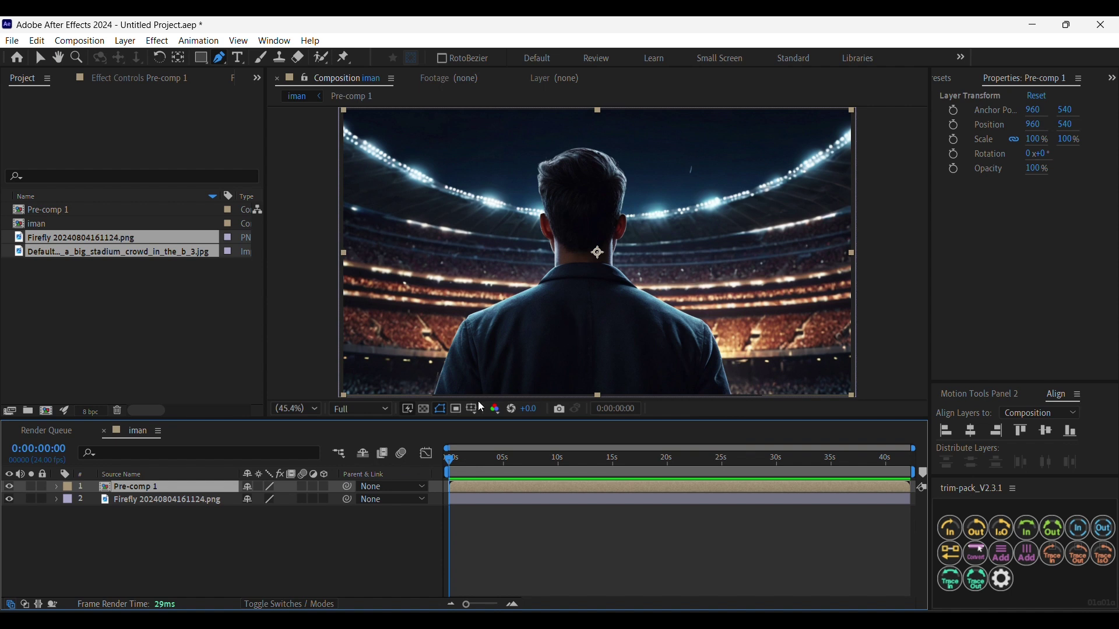
{"action": "left_click", "coordinate": [410, 574]}
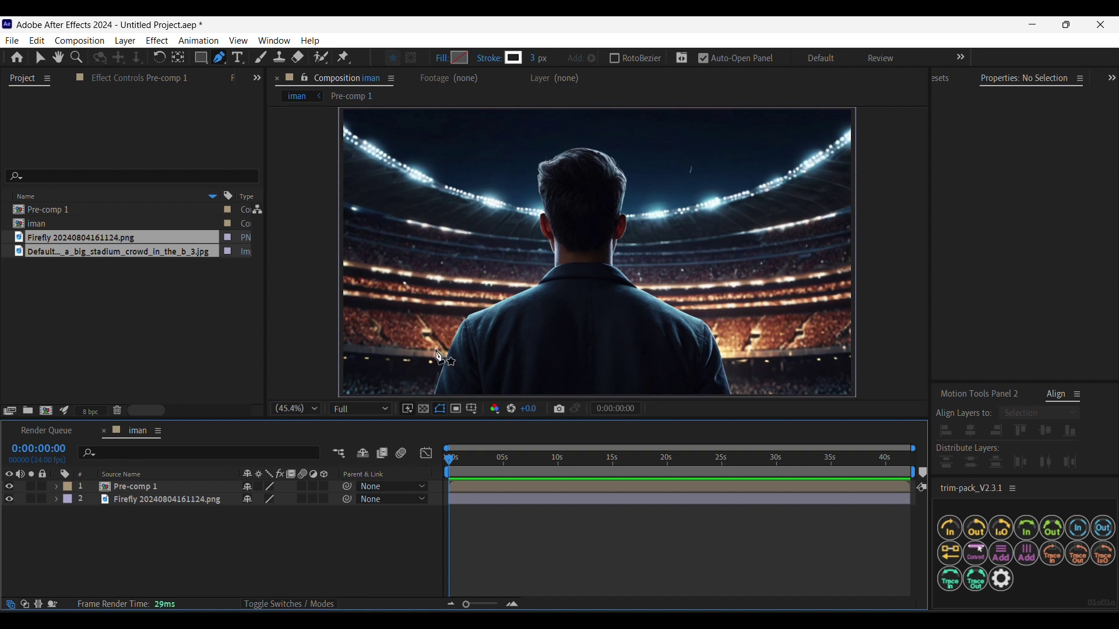
Step: Draw a straight horizontal line on a new shape layer across the man's back and center it horizontally in the composition
{"action": "left_click", "coordinate": [399, 339]}
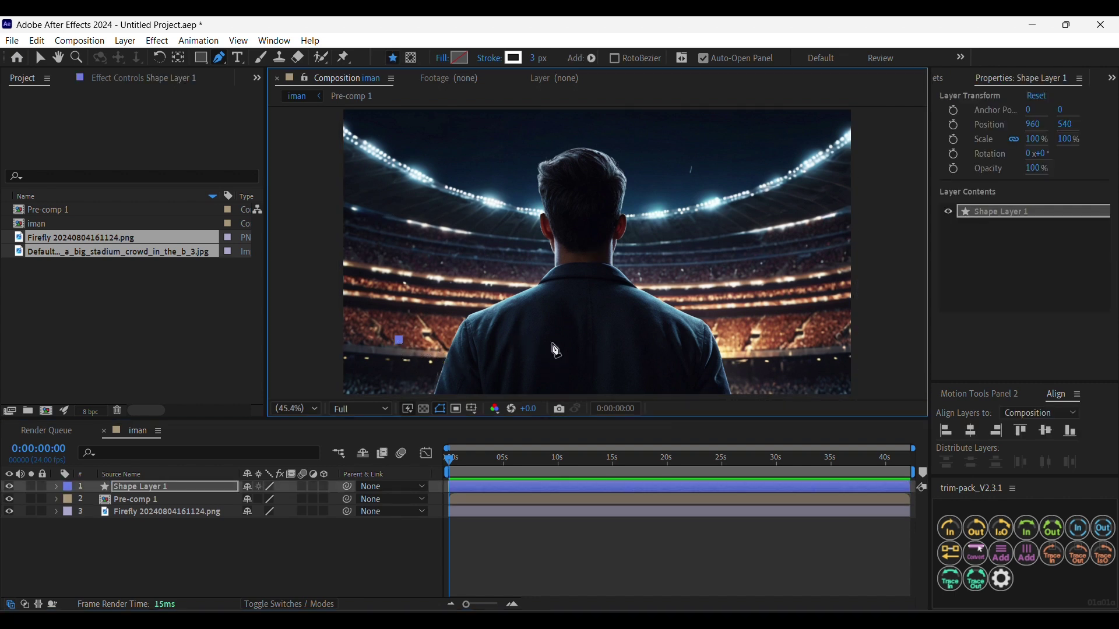
{"action": "left_click", "coordinate": [786, 340]}
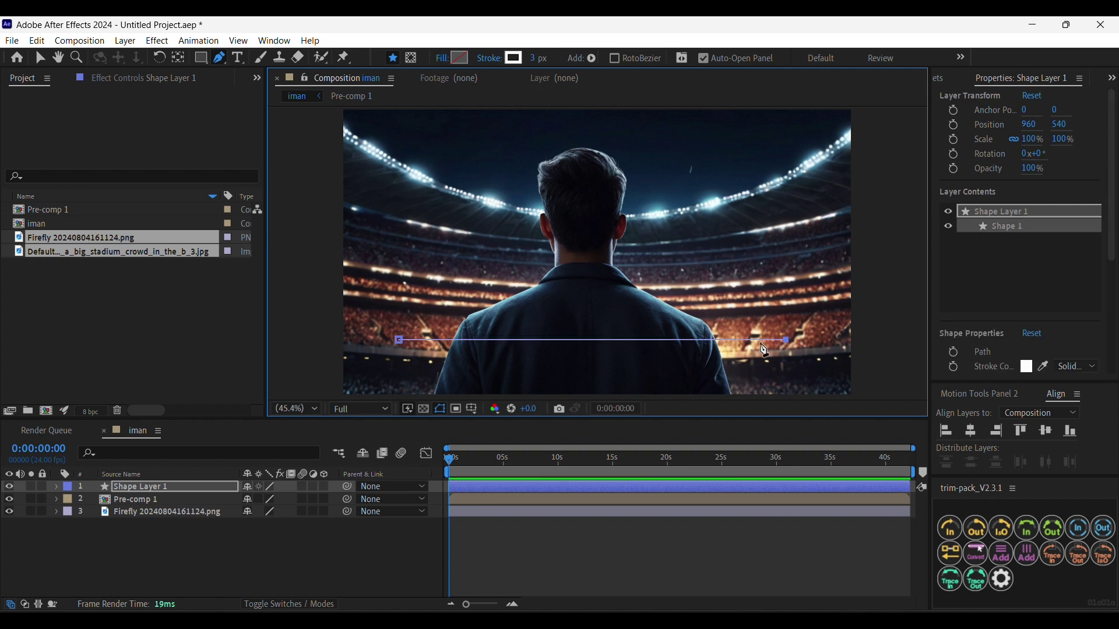
{"action": "left_click", "coordinate": [204, 488]}
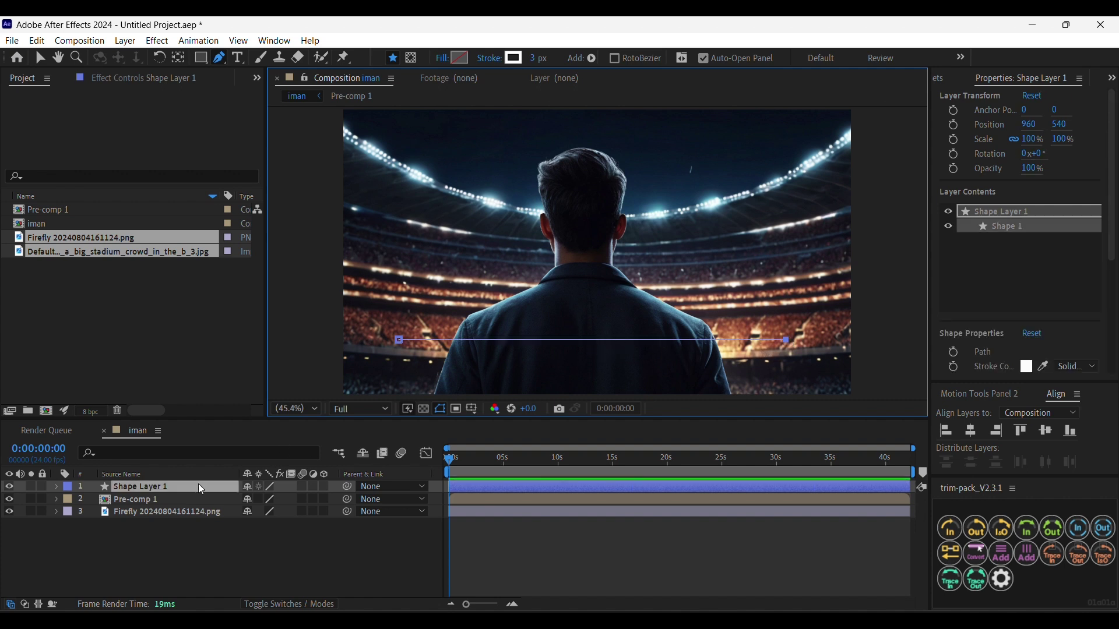
{"action": "left_click", "coordinate": [970, 432]}
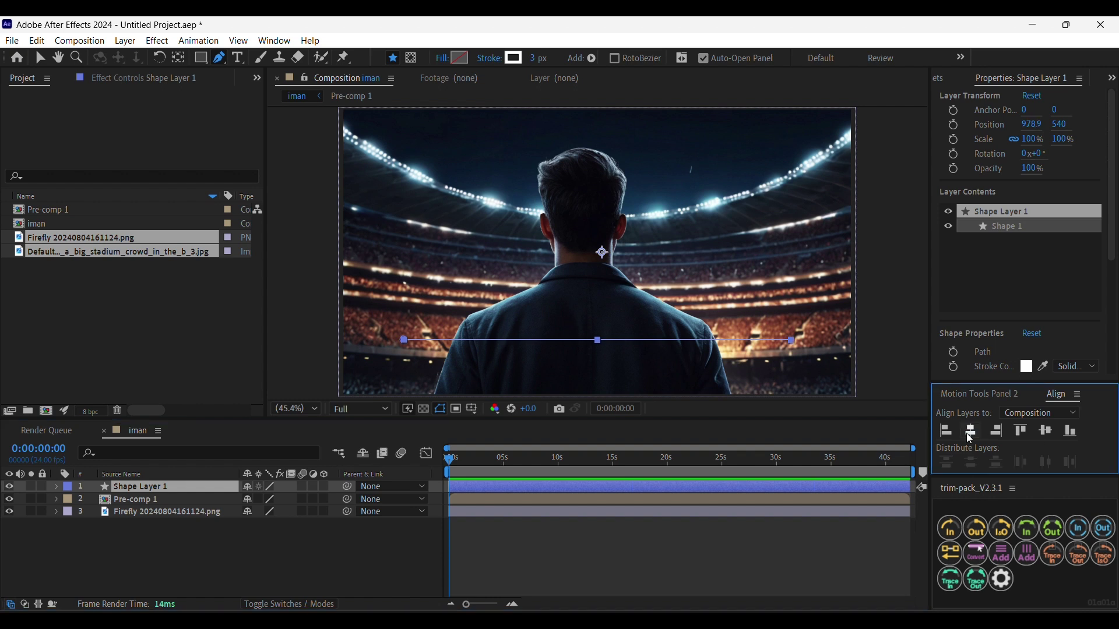
{"action": "left_click", "coordinate": [271, 549]}
Step: Set the line's stroke width to 8 px and its stroke color to light blue 47C5FF
{"action": "left_click", "coordinate": [171, 487]}
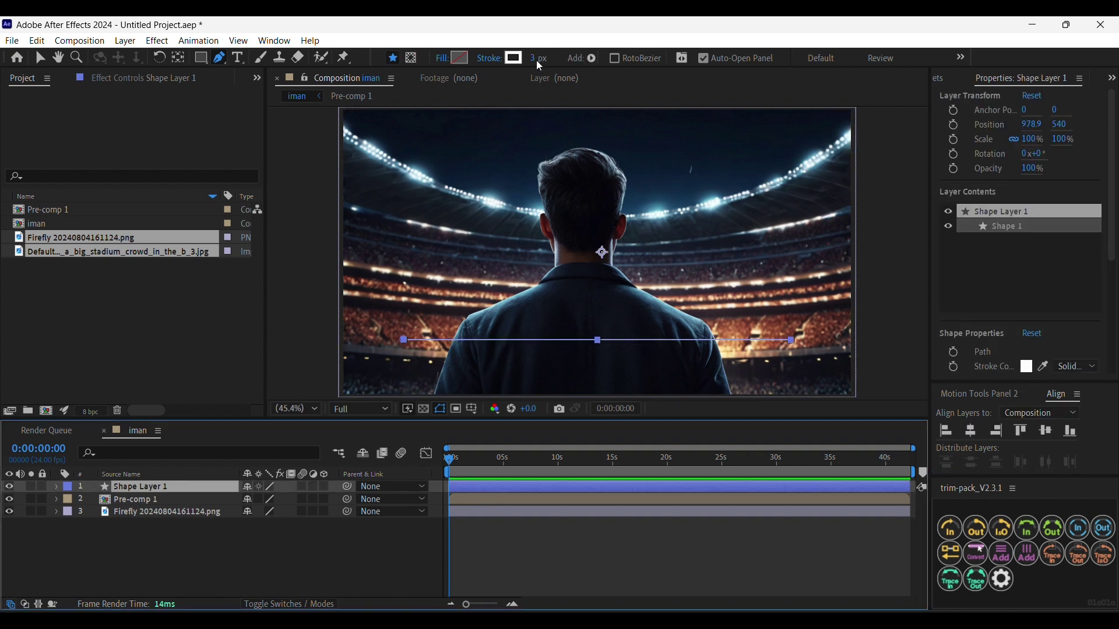
{"action": "scroll", "coordinate": [992, 214], "scroll_direction": "down", "scroll_amount": 4}
{"action": "left_click_drag", "start_coordinate": [1027, 196], "coordinate": [1030, 192]}
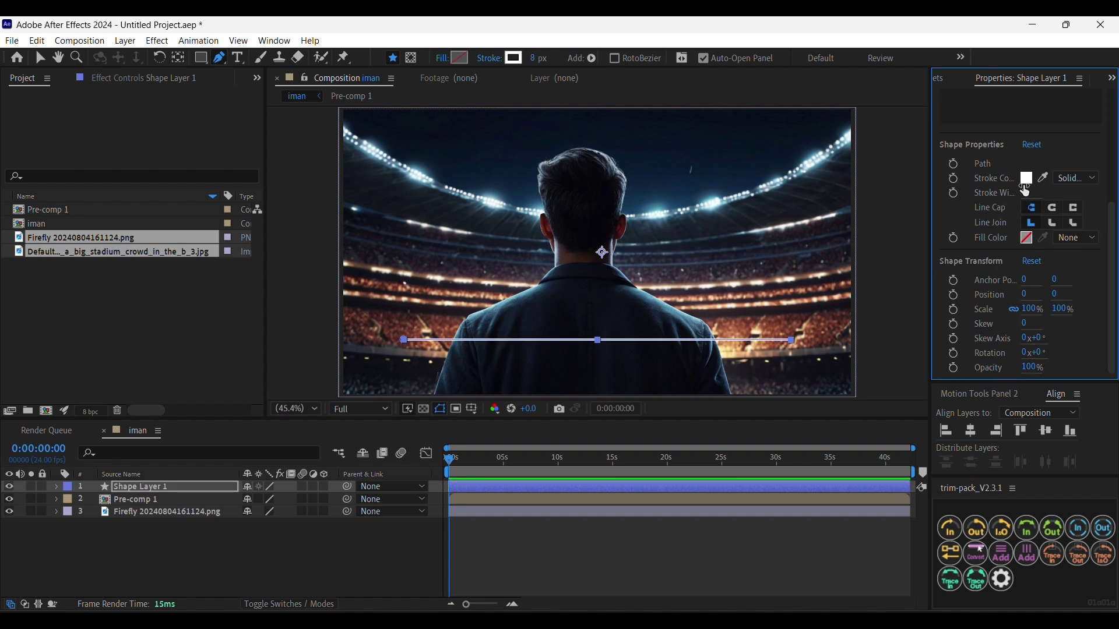
{"action": "left_click", "coordinate": [1026, 178]}
{"action": "left_click_drag", "start_coordinate": [509, 420], "coordinate": [505, 442]}
{"action": "left_click_drag", "start_coordinate": [431, 370], "coordinate": [429, 330]}
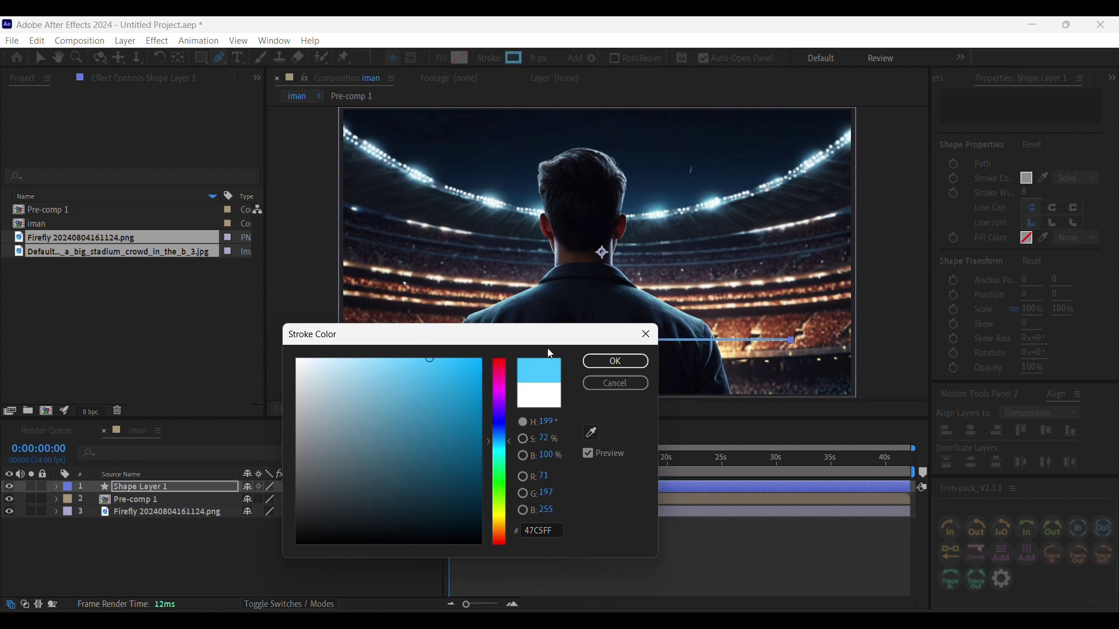
{"action": "left_click", "coordinate": [615, 362]}
{"action": "left_click", "coordinate": [357, 543]}
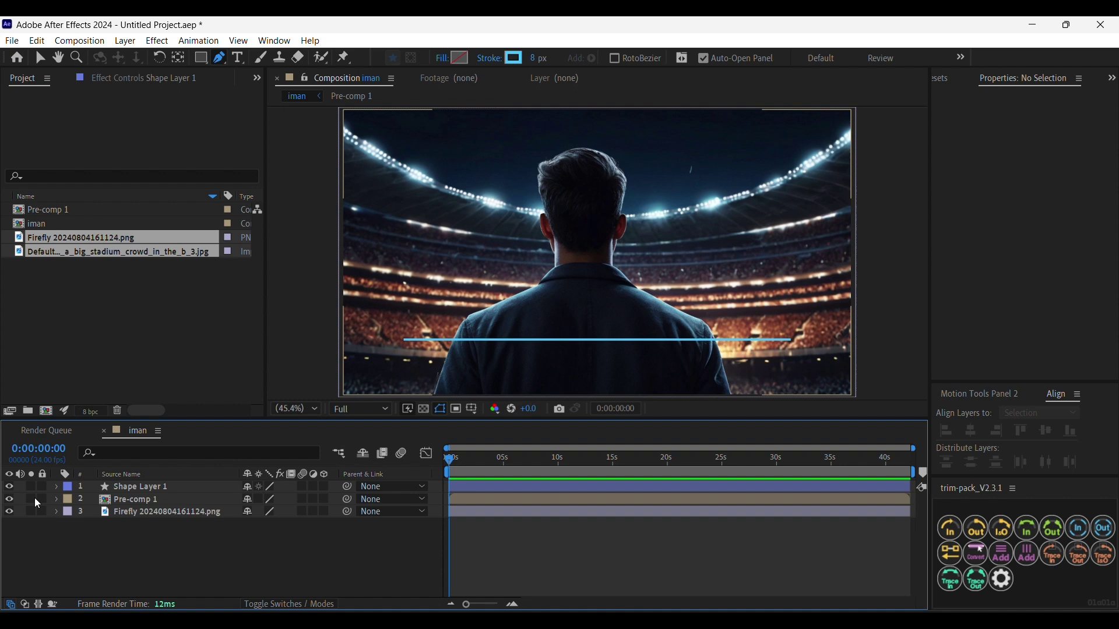
Step: Add Trim Paths to the line's shape layer and expand its properties
{"action": "left_click", "coordinate": [56, 487]}
{"action": "left_click", "coordinate": [332, 499]}
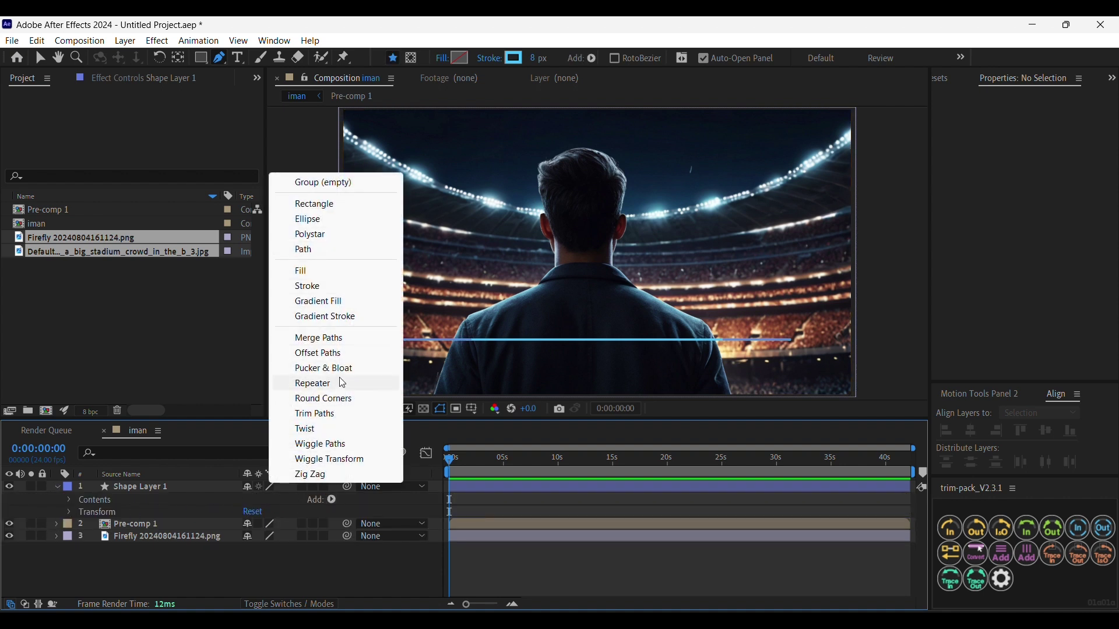
{"action": "left_click", "coordinate": [339, 414]}
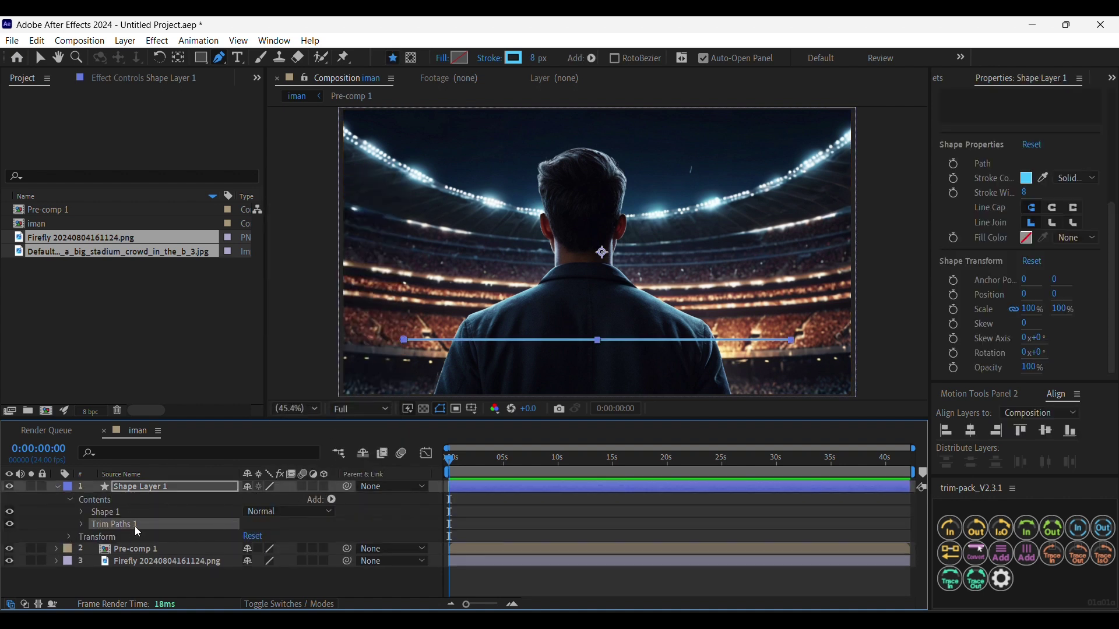
{"action": "left_click", "coordinate": [82, 525]}
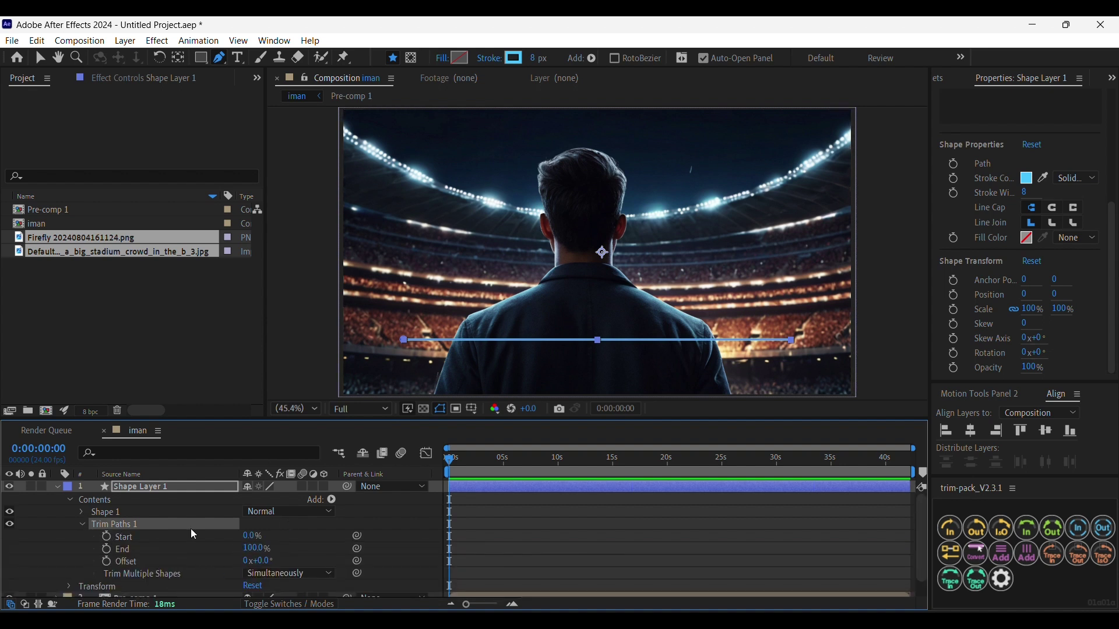
Step: Enable keyframing for the Trim Paths Start and End at the first frame and set both to 50%
{"action": "left_click", "coordinate": [106, 536]}
{"action": "left_click", "coordinate": [107, 549]}
{"action": "left_click", "coordinate": [248, 536]}
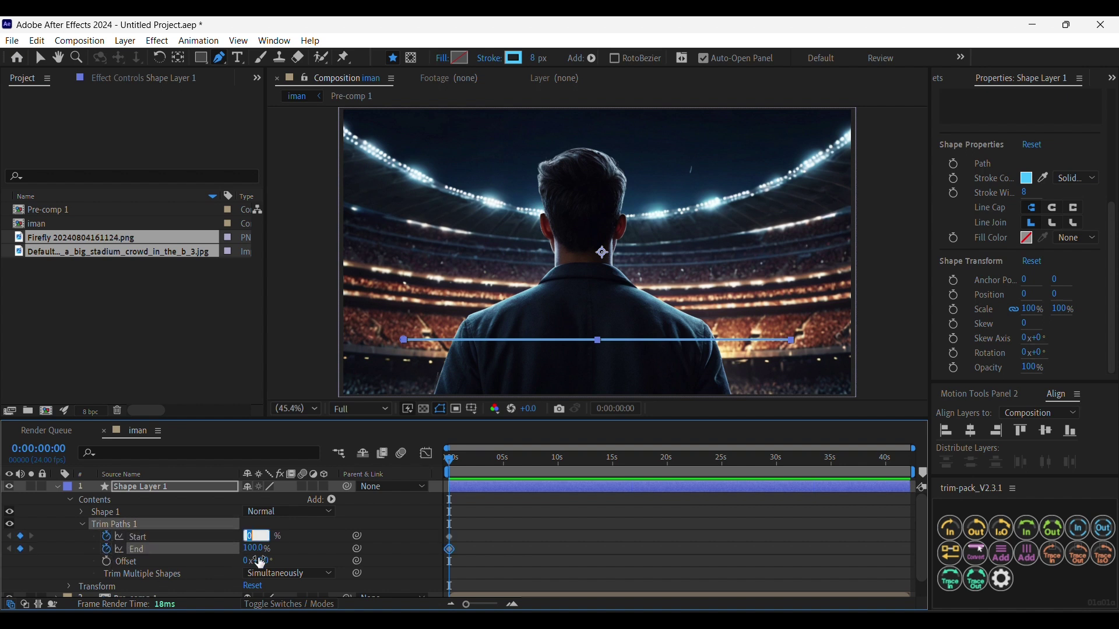
{"action": "type", "text": "50"}
{"action": "key", "text": "Return"}
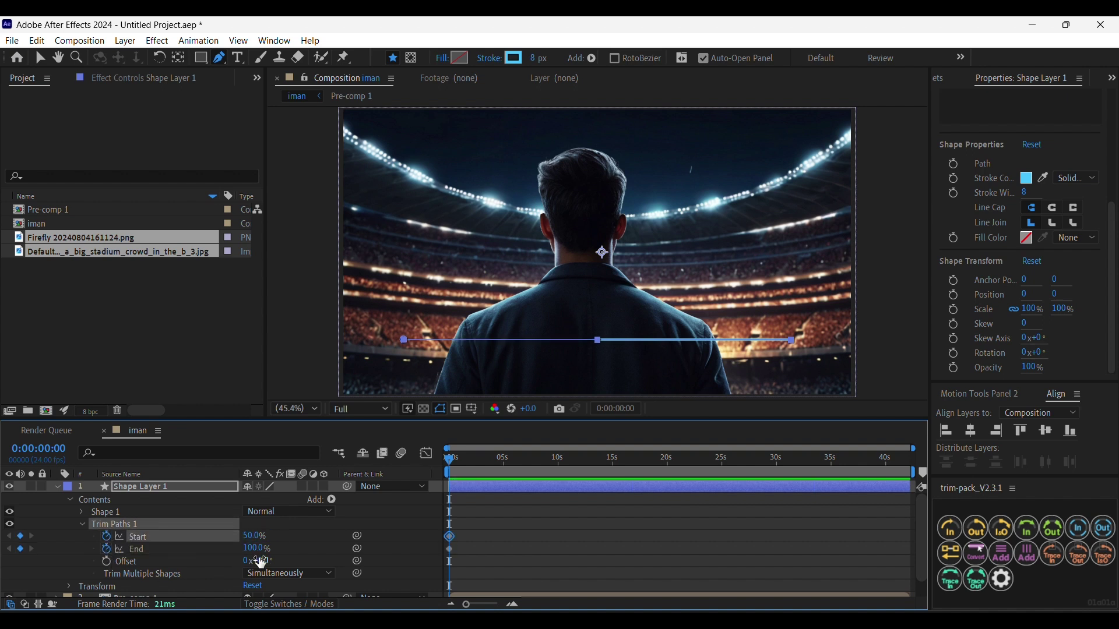
{"action": "key", "text": "F2"}
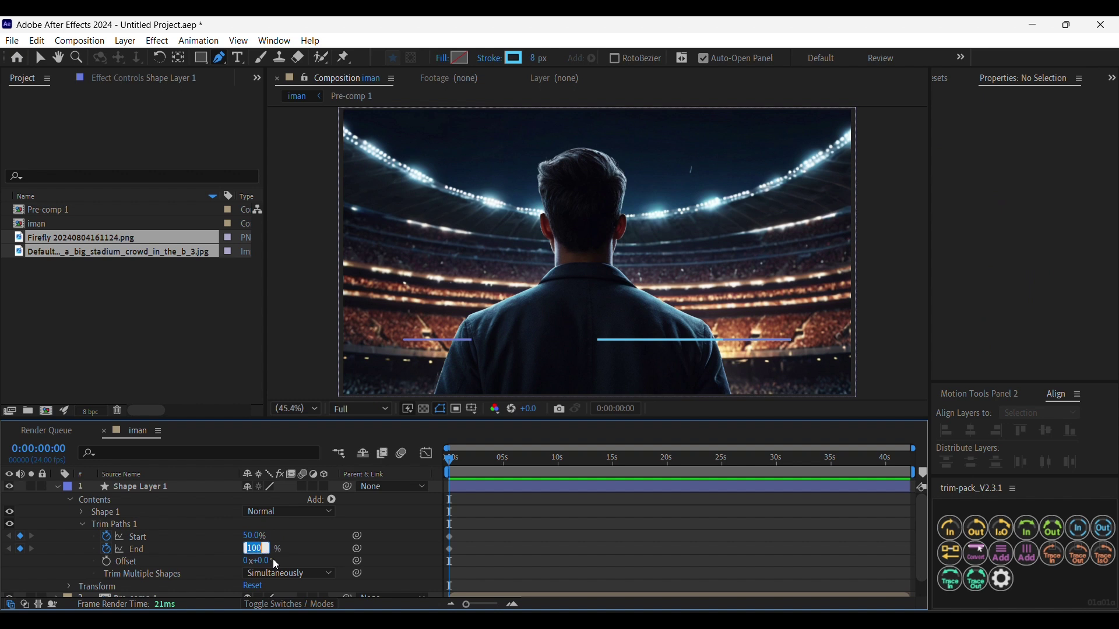
{"action": "type", "text": "50"}
{"action": "key", "text": "Return"}
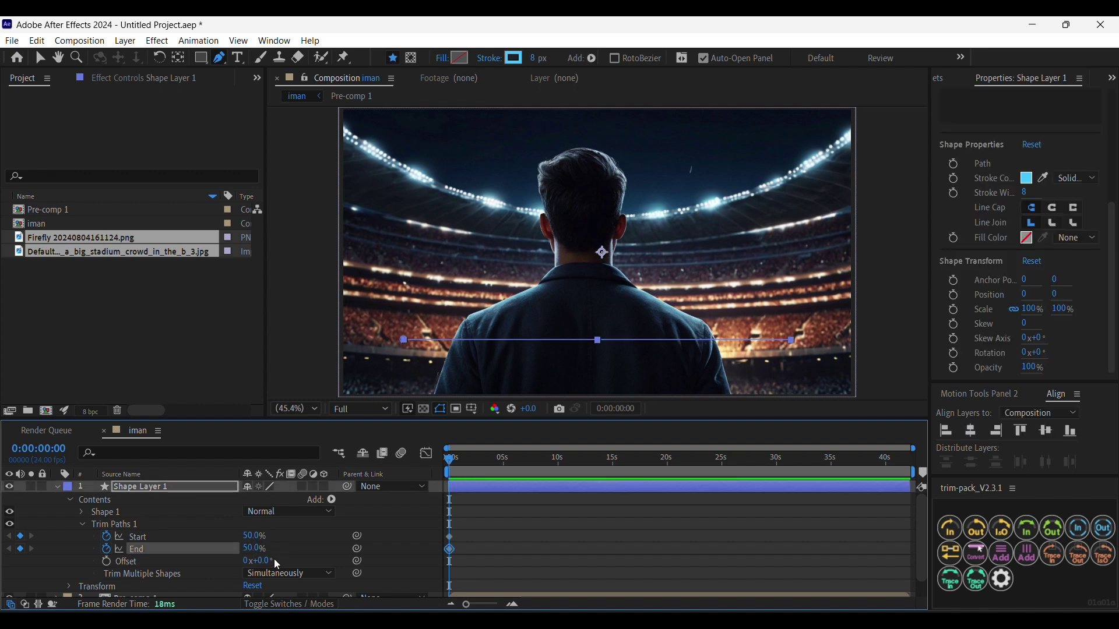
Step: Keyframe the Trim Paths at 0:00:02:02 with Start at 0% and End at 100%
{"action": "left_click_drag", "start_coordinate": [452, 463], "coordinate": [470, 458]}
{"action": "left_click", "coordinate": [460, 545]}
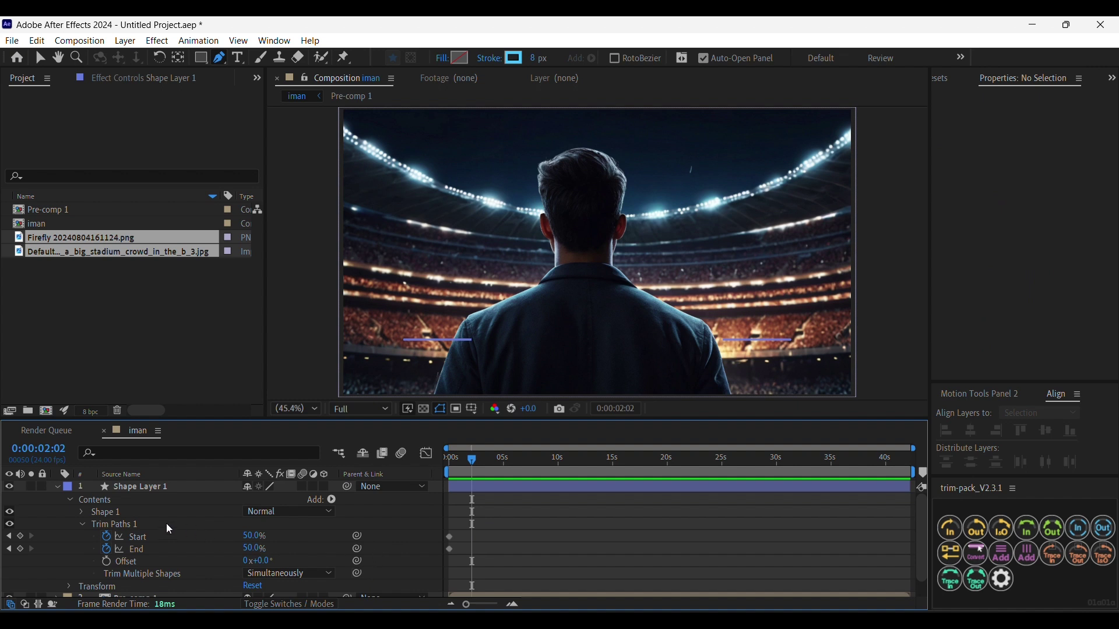
{"action": "left_click", "coordinate": [256, 536]}
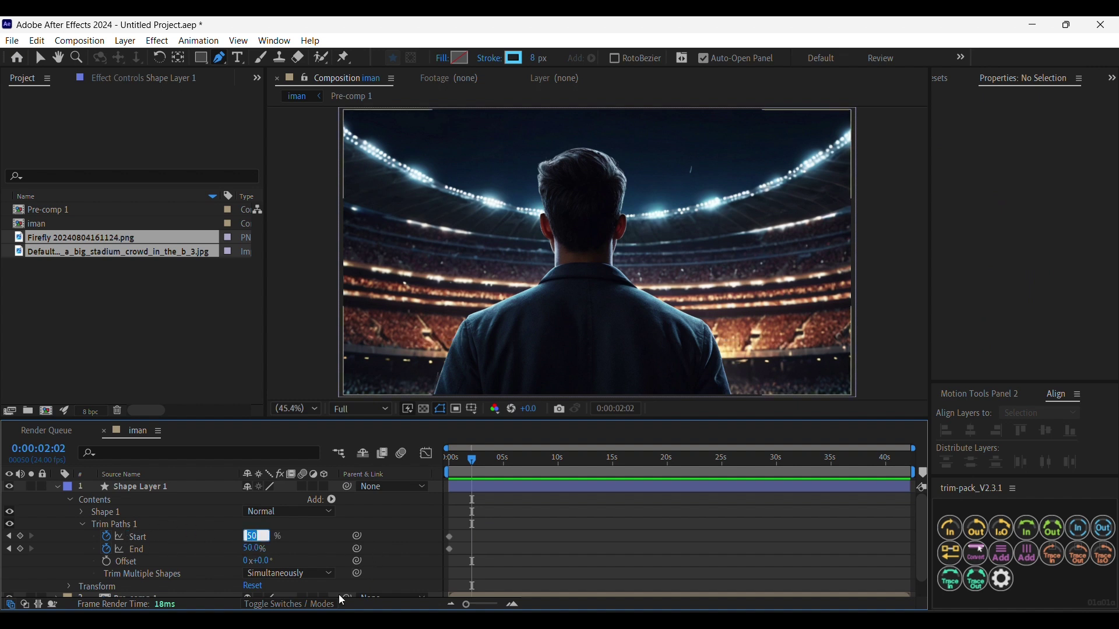
{"action": "type", "text": "0"}
{"action": "key", "text": "Return"}
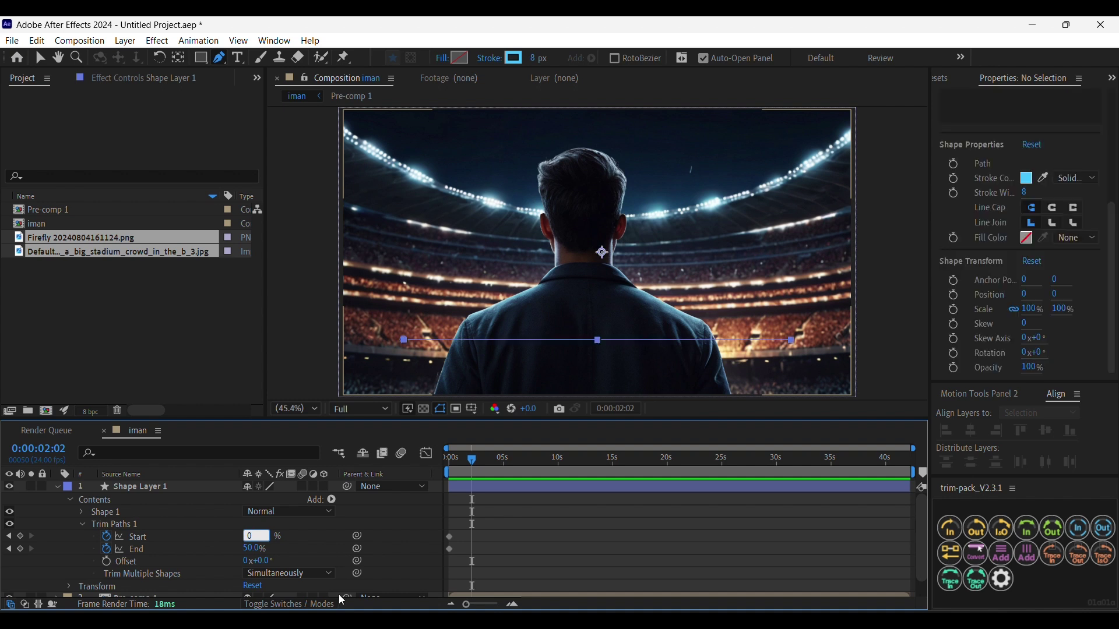
{"action": "left_click", "coordinate": [254, 549]}
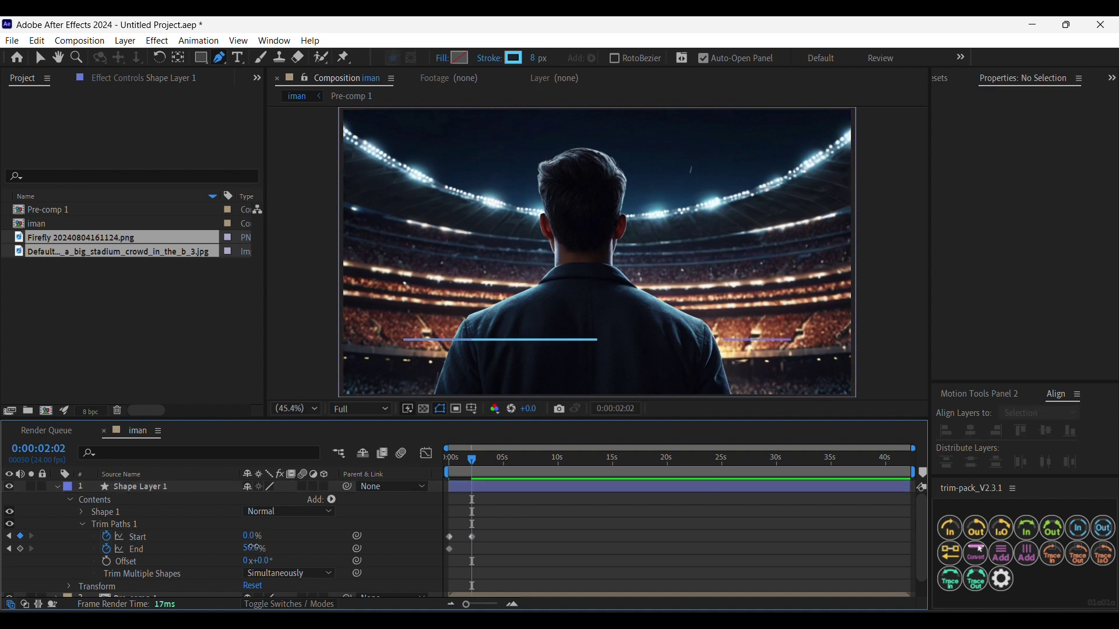
{"action": "type", "text": "100"}
{"action": "key", "text": "Return"}
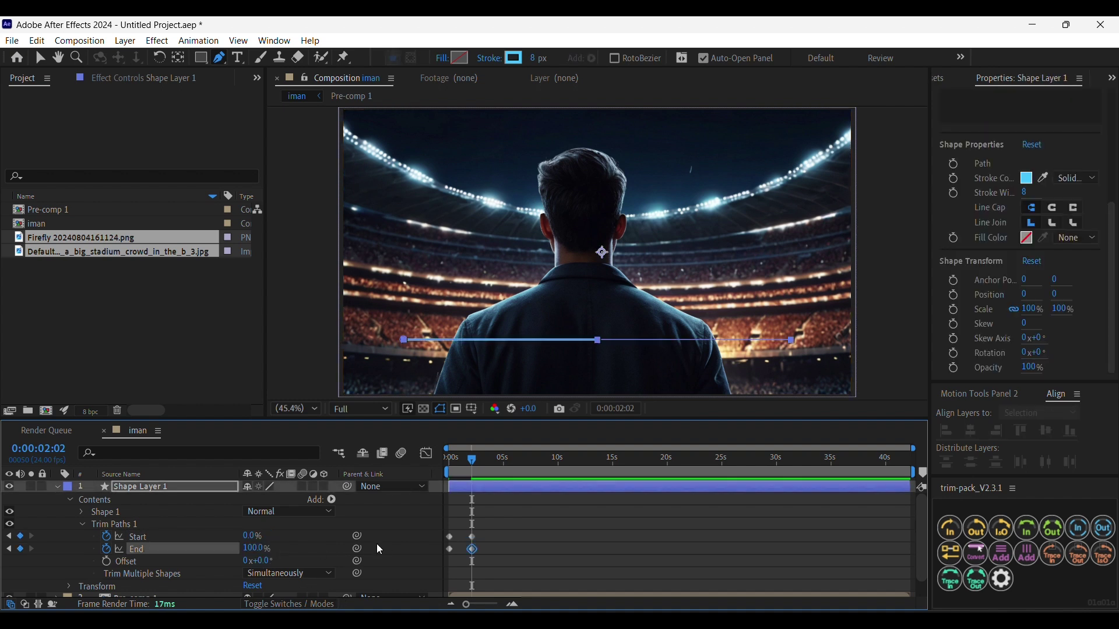
Step: Move the line's ending Trim Paths keyframes to about 0:00:01:04 and apply Easy Ease to all Start and End keyframes
{"action": "left_click", "coordinate": [449, 461]}
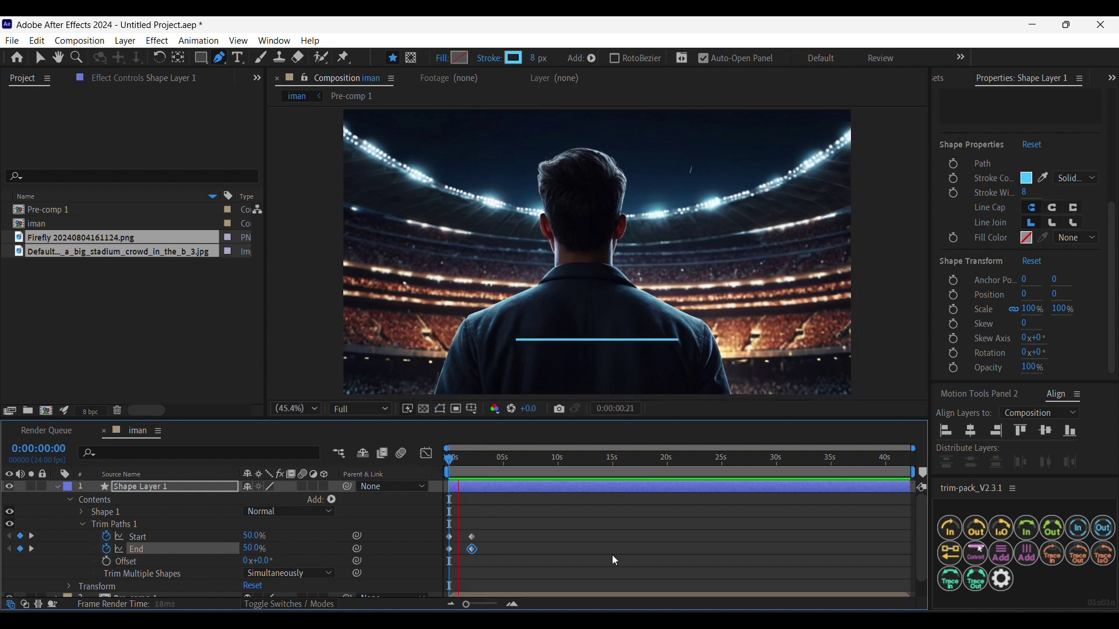
{"action": "key", "text": "space"}
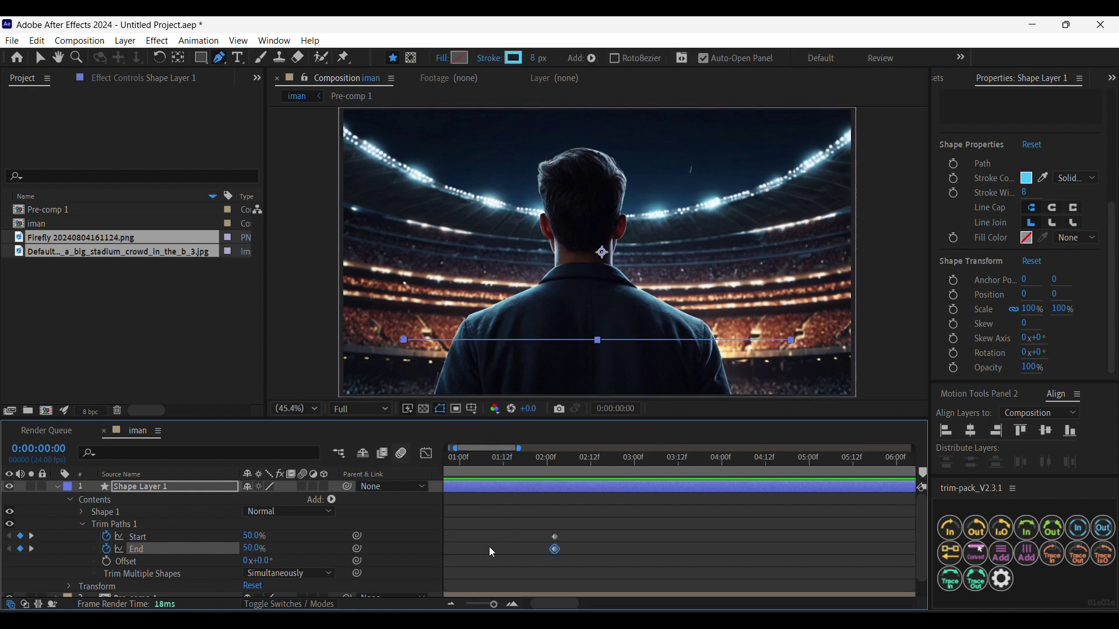
{"action": "left_click", "coordinate": [497, 606]}
{"action": "left_click_drag", "start_coordinate": [657, 534], "coordinate": [362, 582]}
{"action": "key", "text": "F9"}
{"action": "left_click", "coordinate": [425, 454]}
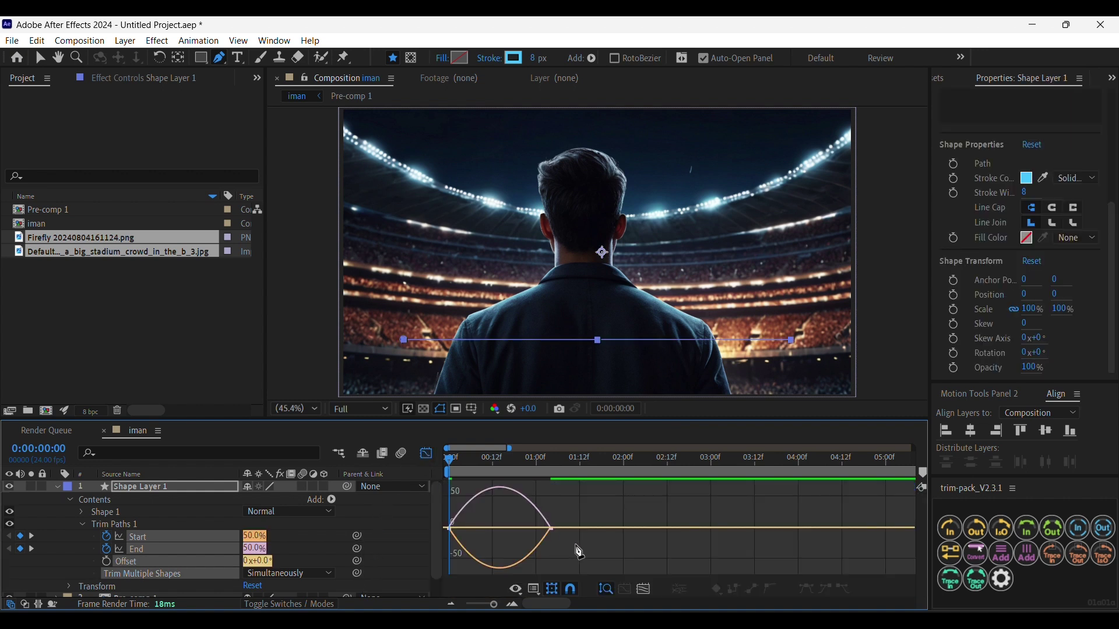
Step: Pull the speed-curve handles of the line's Start and End keyframes inward for a sharper mid-animation peak and preview it
{"action": "key", "text": "v"}
{"action": "left_click_drag", "start_coordinate": [573, 515], "coordinate": [443, 554]}
{"action": "left_click_drag", "start_coordinate": [535, 531], "coordinate": [481, 532]}
{"action": "key", "text": "space"}
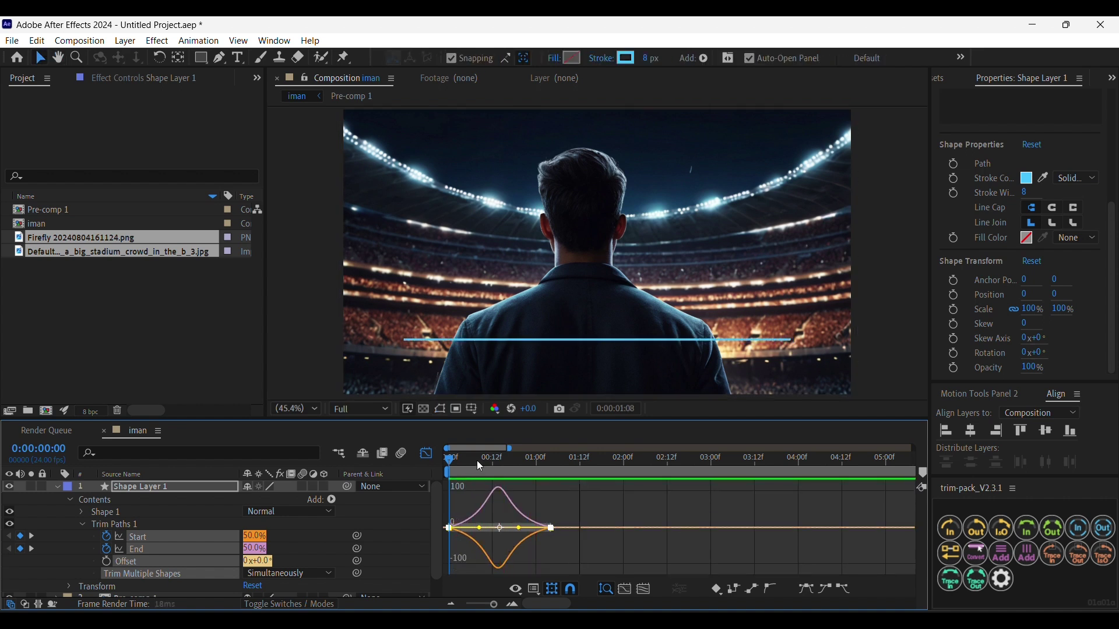
{"action": "left_click_drag", "start_coordinate": [480, 528], "coordinate": [507, 528]}
{"action": "left_click", "coordinate": [422, 456]}
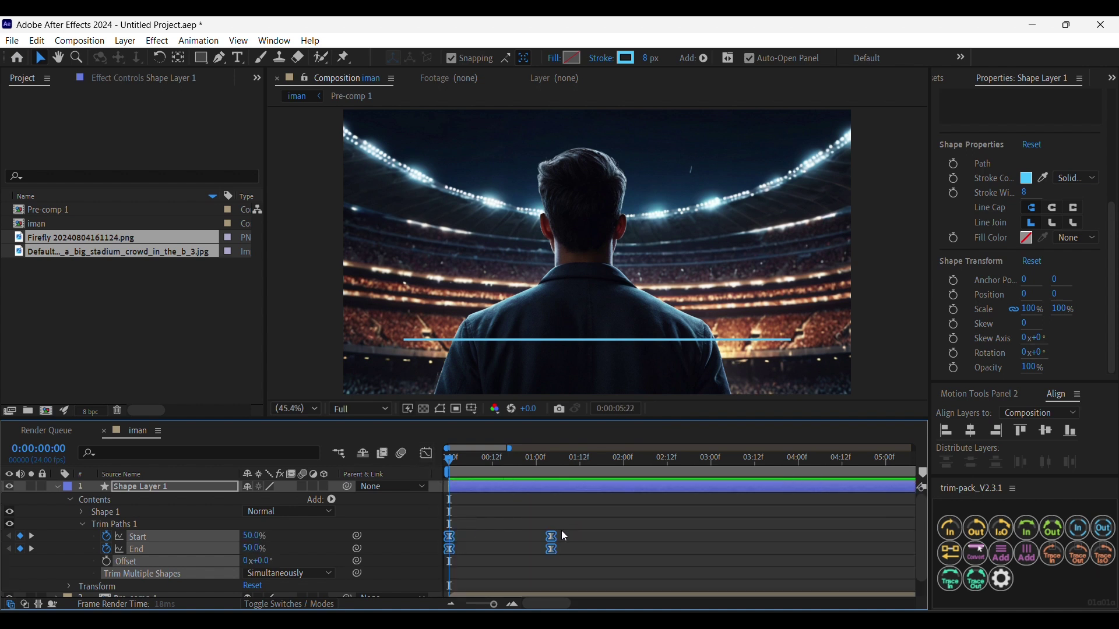
Step: Move the line's ending Trim Paths keyframes to about 0:00:00:22 and raise the line slightly in the frame
{"action": "left_click_drag", "start_coordinate": [554, 542], "coordinate": [524, 543]}
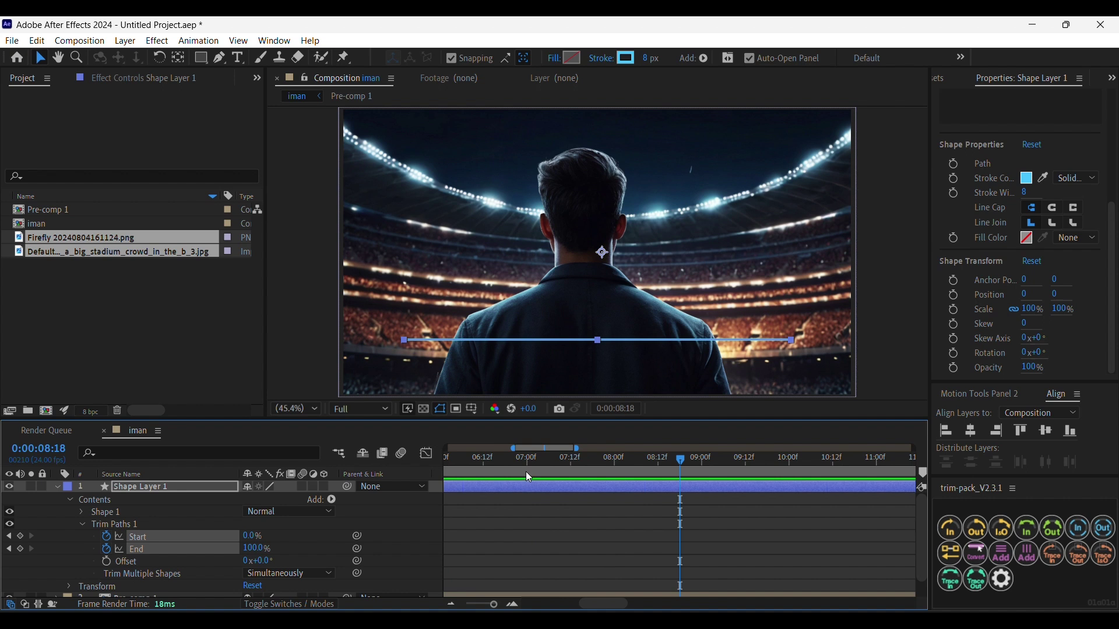
{"action": "key", "text": "semicolon"}
{"action": "key", "text": "space"}
{"action": "key", "text": "space"}
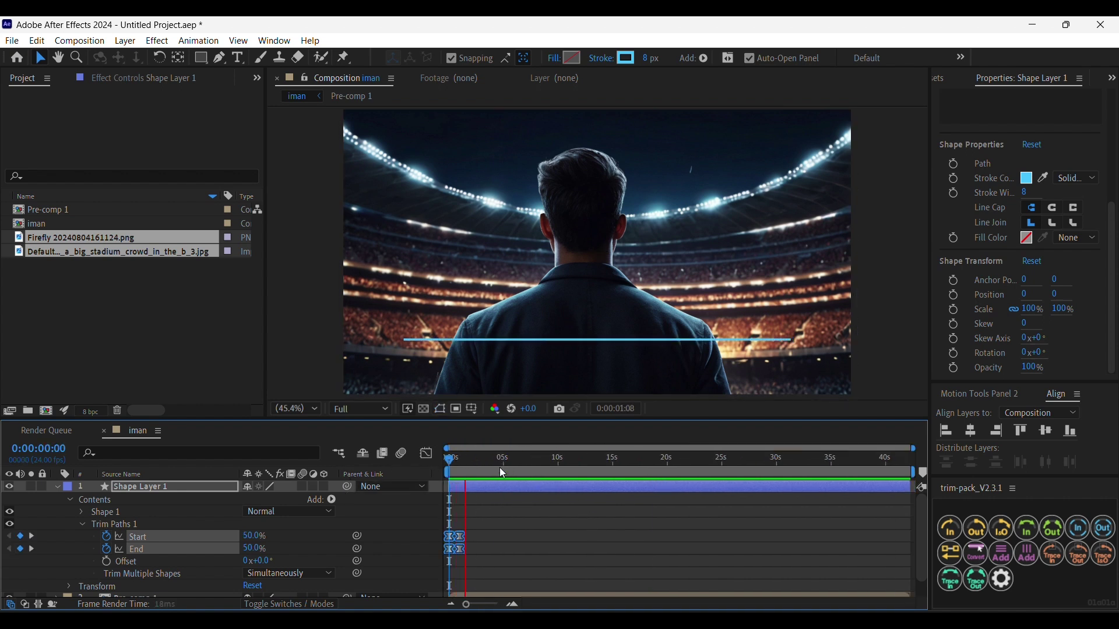
{"action": "left_click", "coordinate": [452, 516]}
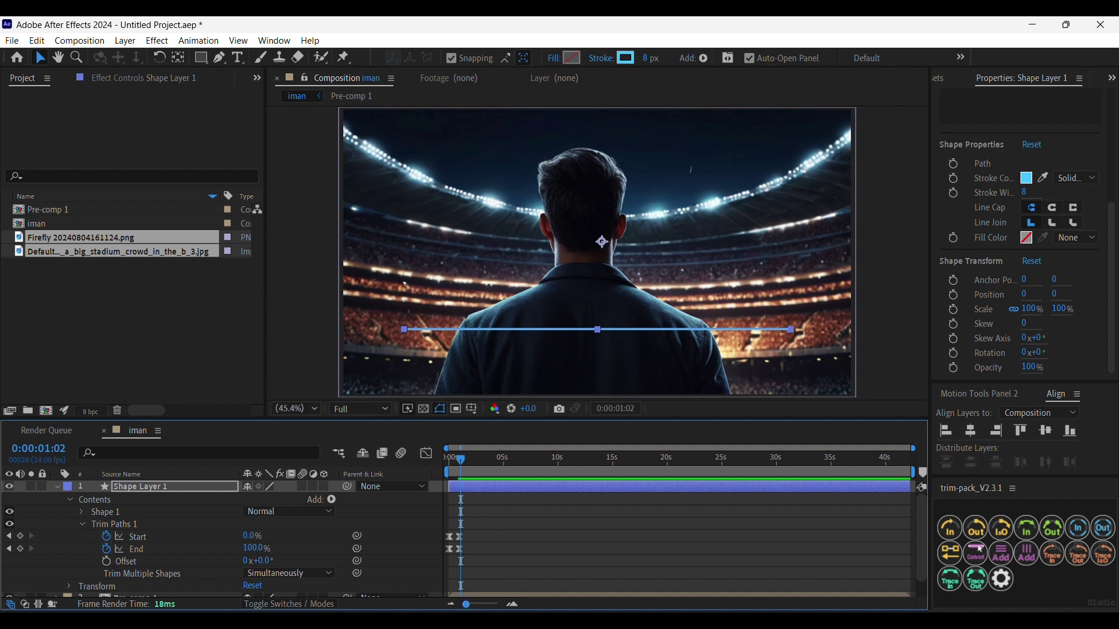
{"action": "key", "text": "u"}
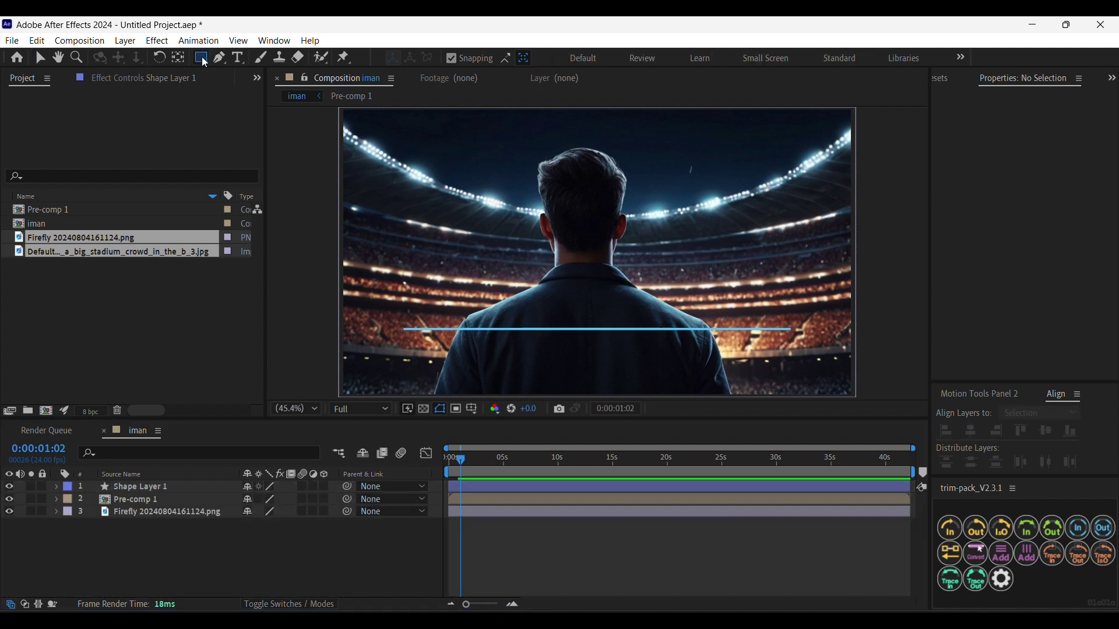
Step: Draw a circle about 73 px wide with the Ellipse tool just below the line's left end
{"action": "left_click", "coordinate": [201, 57]}
{"action": "left_click", "coordinate": [285, 88]}
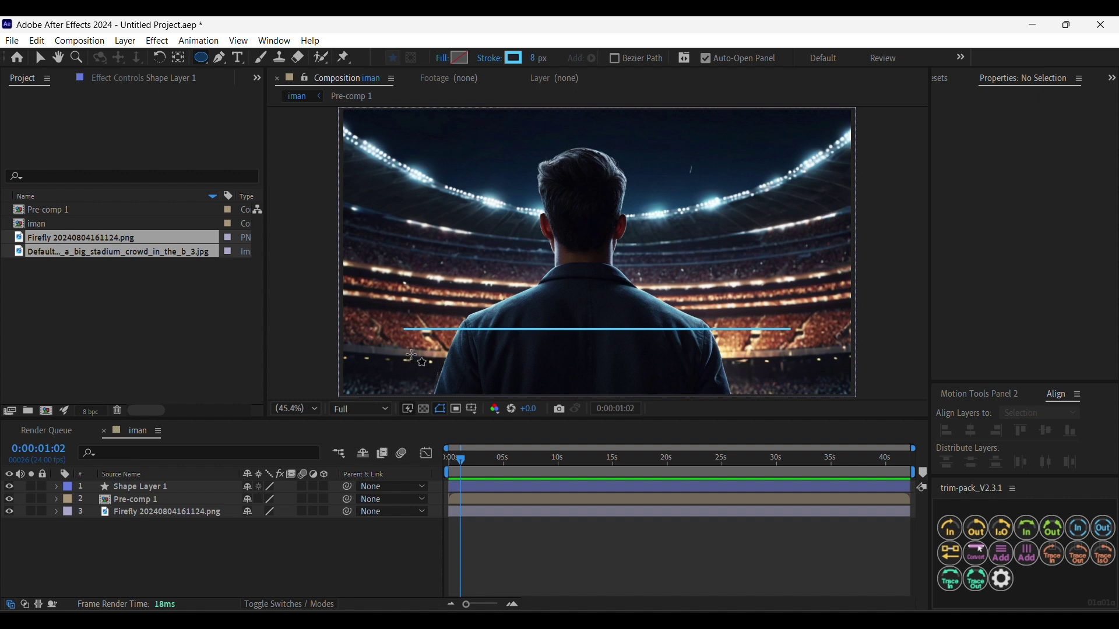
{"action": "left_click_drag", "start_coordinate": [410, 350], "coordinate": [430, 369]}
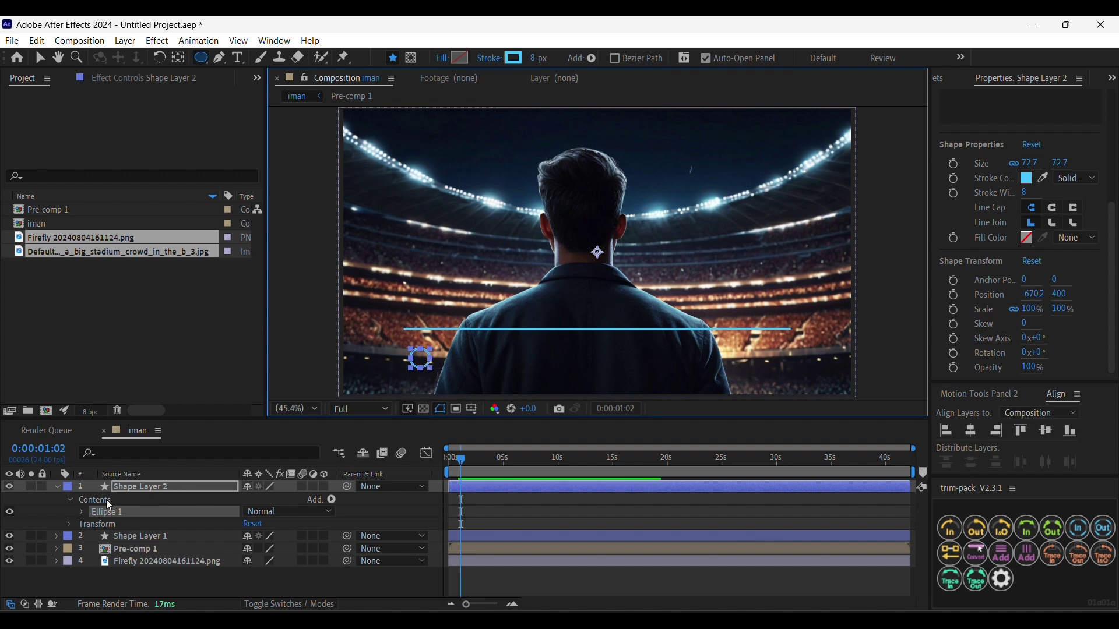
{"action": "left_click", "coordinate": [154, 609]}
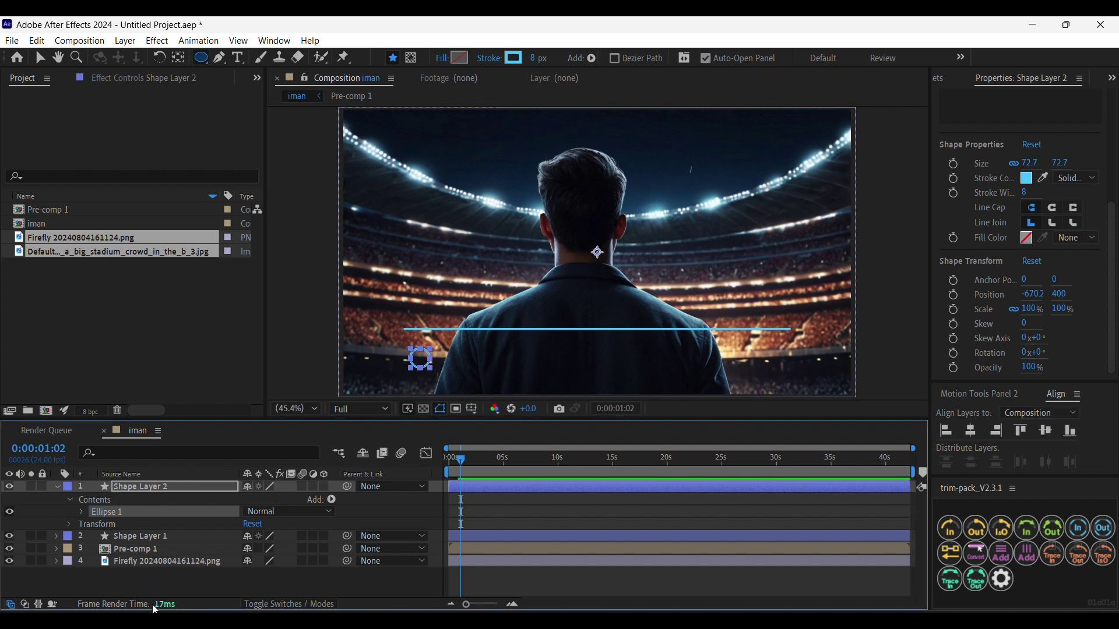
{"action": "left_click", "coordinate": [156, 586]}
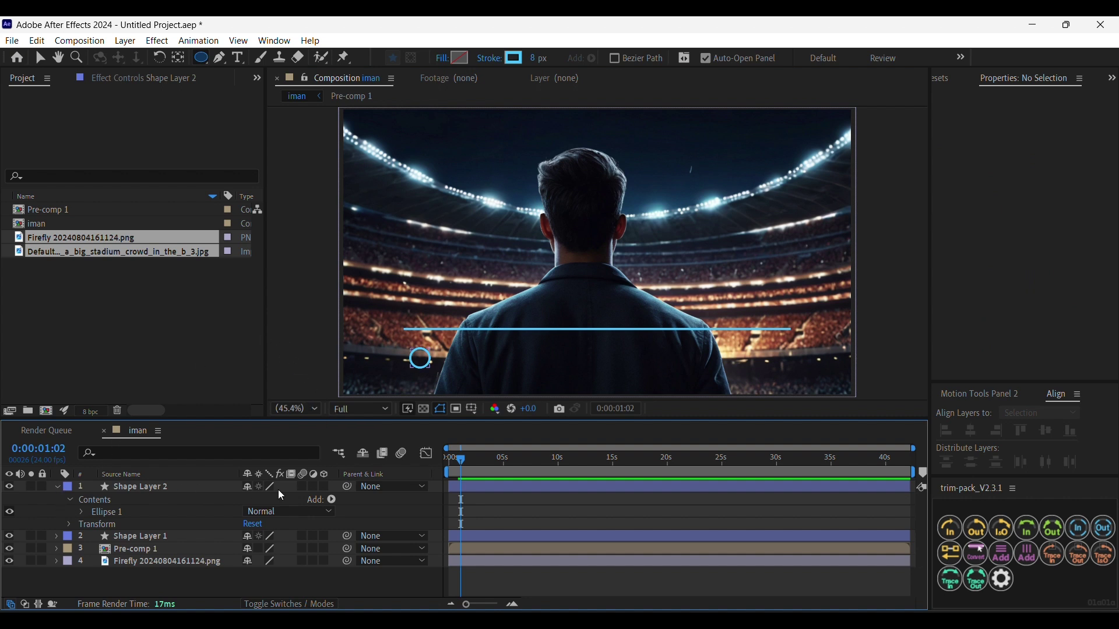
Step: Add Trim Paths to the circle's shape layer and expand its properties
{"action": "left_click", "coordinate": [332, 500]}
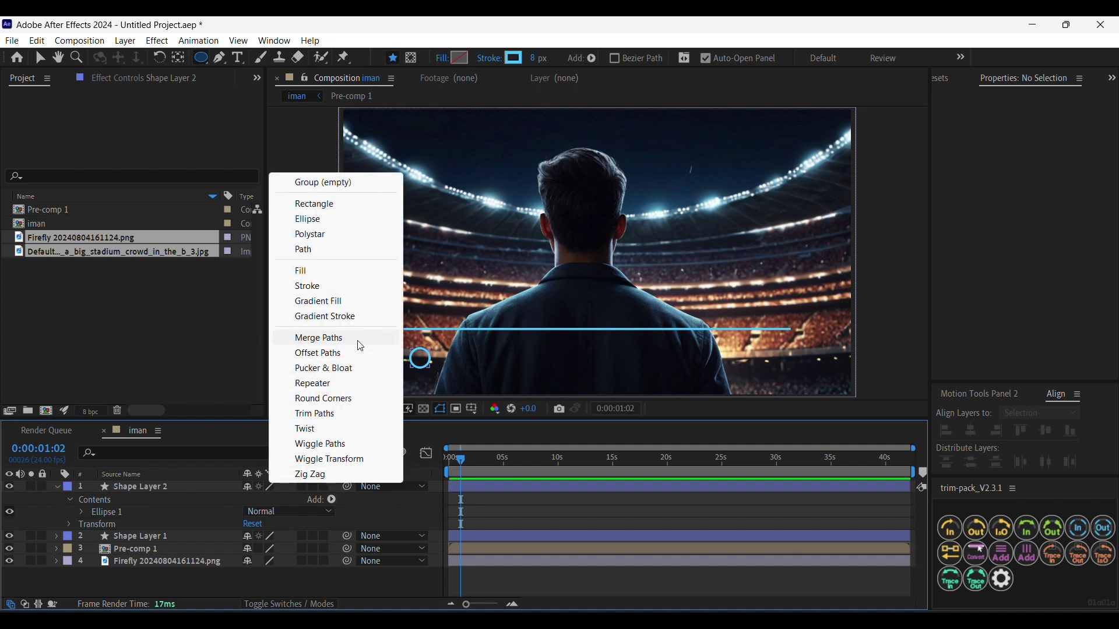
{"action": "left_click", "coordinate": [336, 415]}
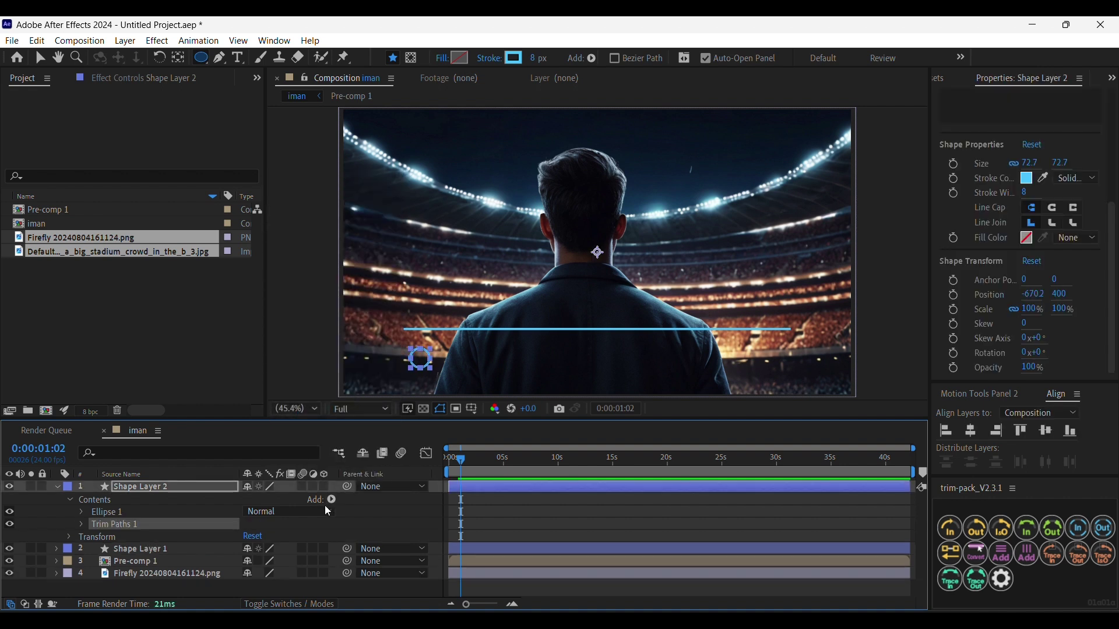
{"action": "left_click", "coordinate": [81, 511]}
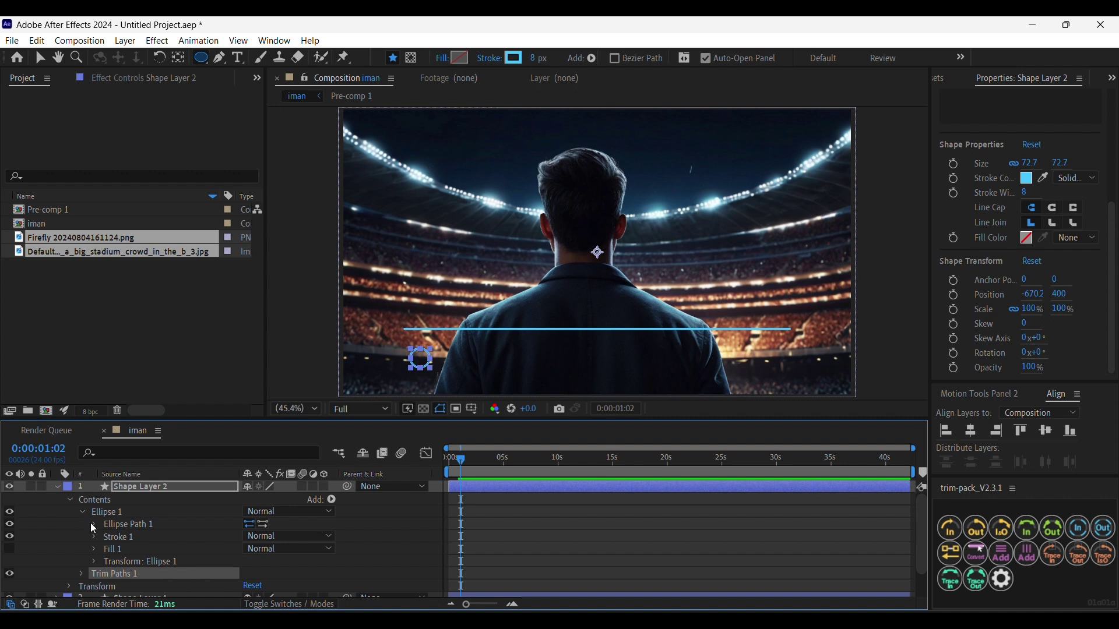
{"action": "left_click", "coordinate": [82, 512]}
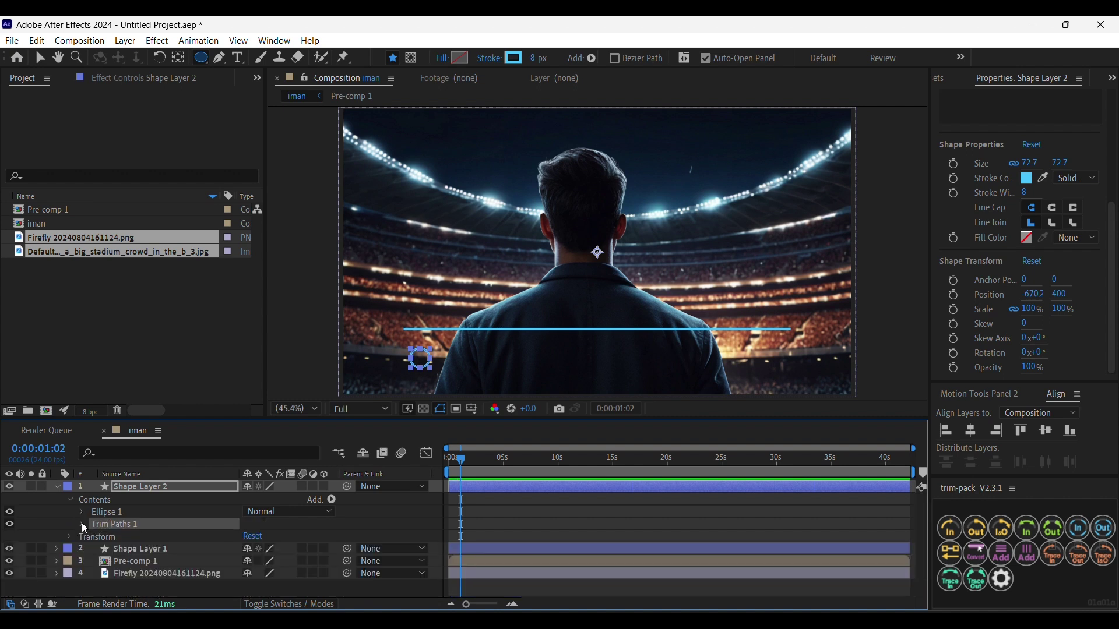
{"action": "left_click", "coordinate": [81, 524]}
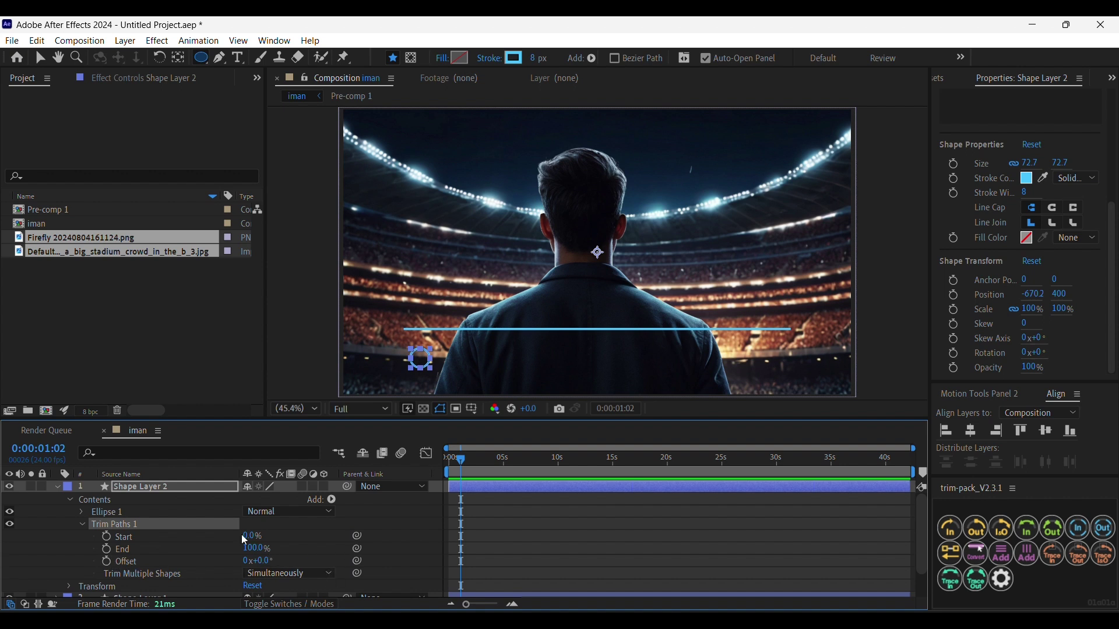
Step: Keyframe the circle's Trim Paths End at 0% at 0:00:01:02 and 100% at 0:00:02:23
{"action": "left_click", "coordinate": [254, 548]}
{"action": "left_click", "coordinate": [106, 549]}
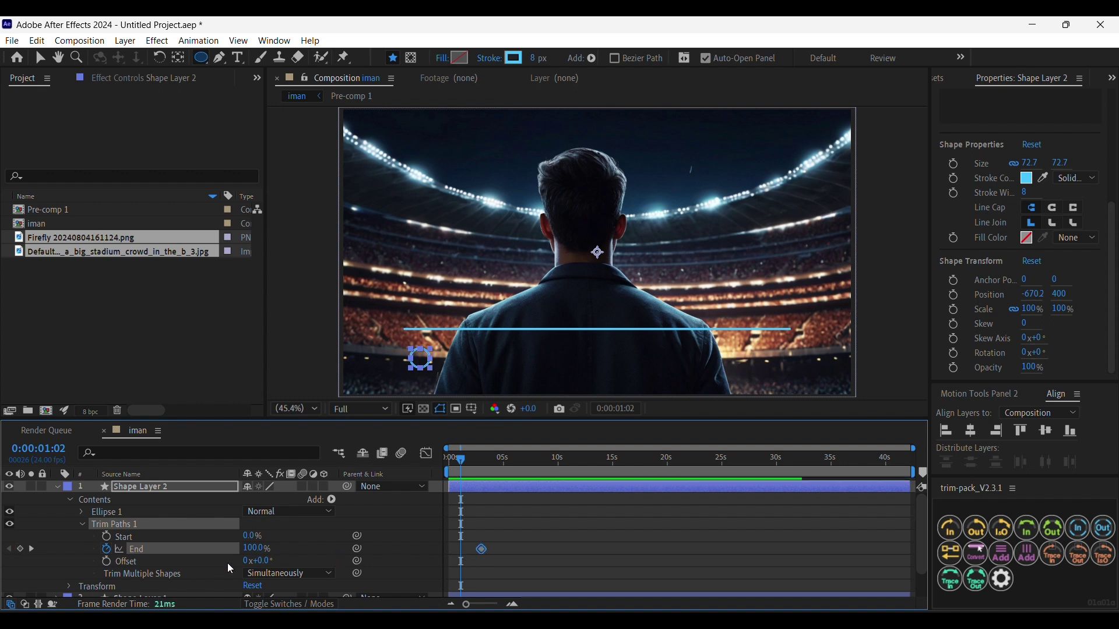
{"action": "left_click", "coordinate": [255, 549]}
{"action": "type", "text": "0"}
{"action": "key", "text": "Return"}
{"action": "key", "text": "space"}
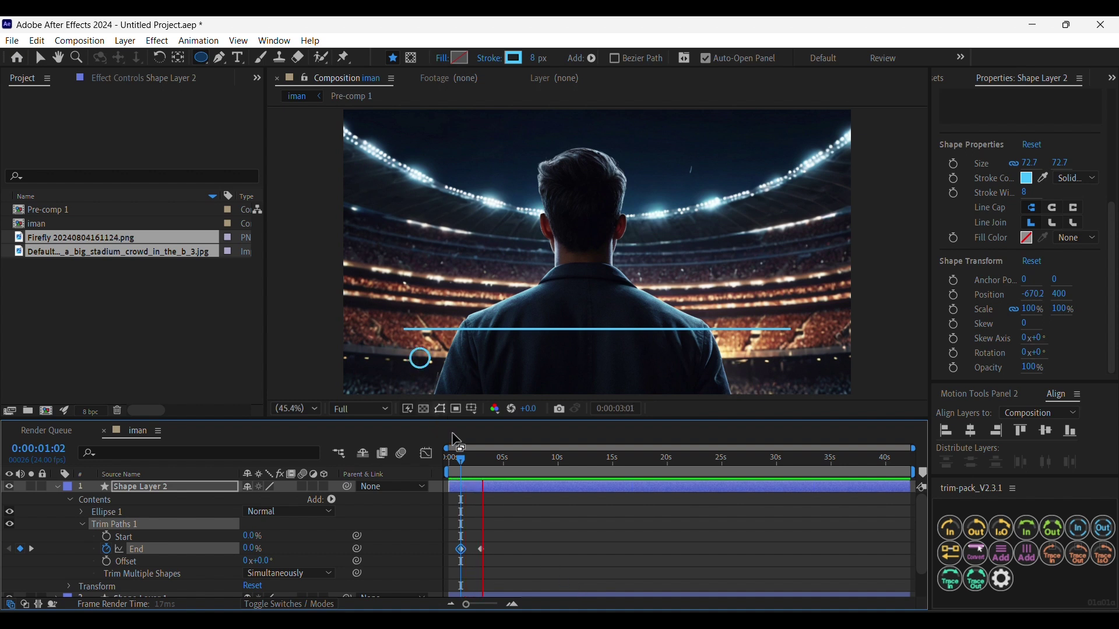
Step: Apply Easy Ease to the circle's End keyframes and pull the final keyframe's speed-curve handle inward
{"action": "left_click_drag", "start_coordinate": [505, 539], "coordinate": [432, 564]}
{"action": "key", "text": "F9"}
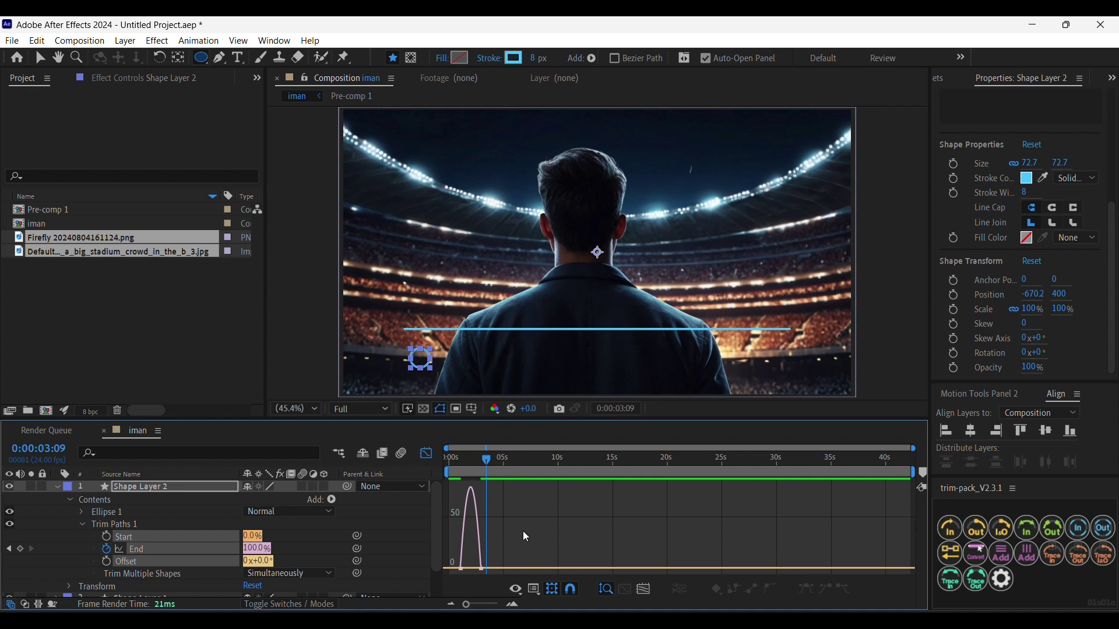
{"action": "scroll", "coordinate": [481, 572], "scroll_direction": "up", "scroll_amount": 3}
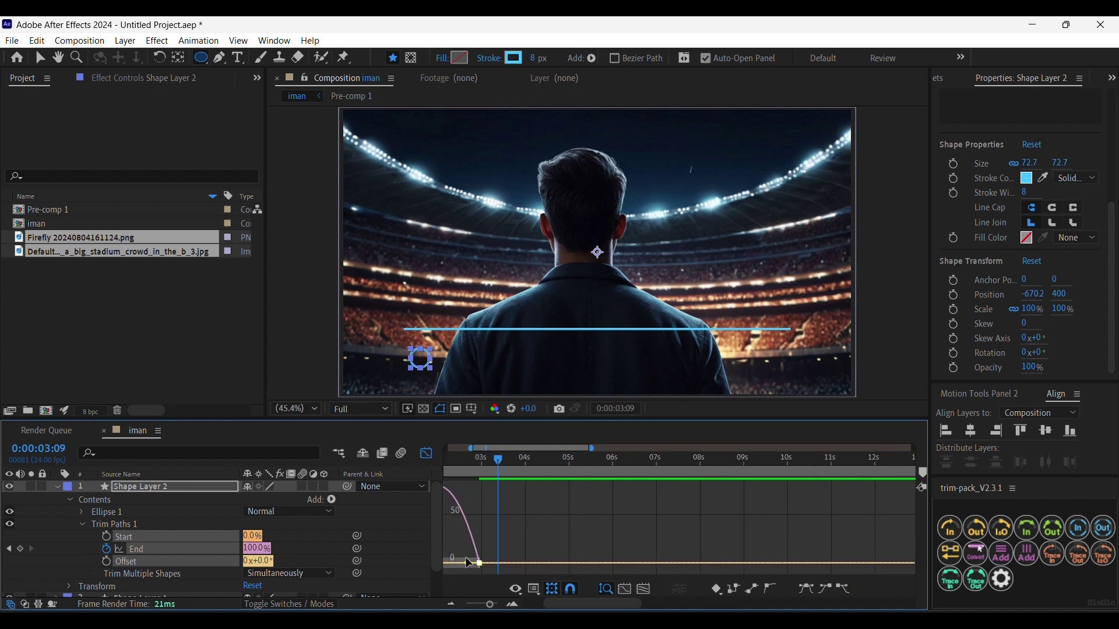
{"action": "left_click_drag", "start_coordinate": [554, 606], "coordinate": [534, 606]}
{"action": "left_click_drag", "start_coordinate": [568, 564], "coordinate": [522, 571]}
{"action": "left_click", "coordinate": [426, 454]}
Step: Move the circle's final End keyframe to about 0:00:02:05 and preview the animation from the first frame
{"action": "left_click", "coordinate": [472, 472]}
{"action": "key", "text": "space"}
{"action": "left_click", "coordinate": [599, 510]}
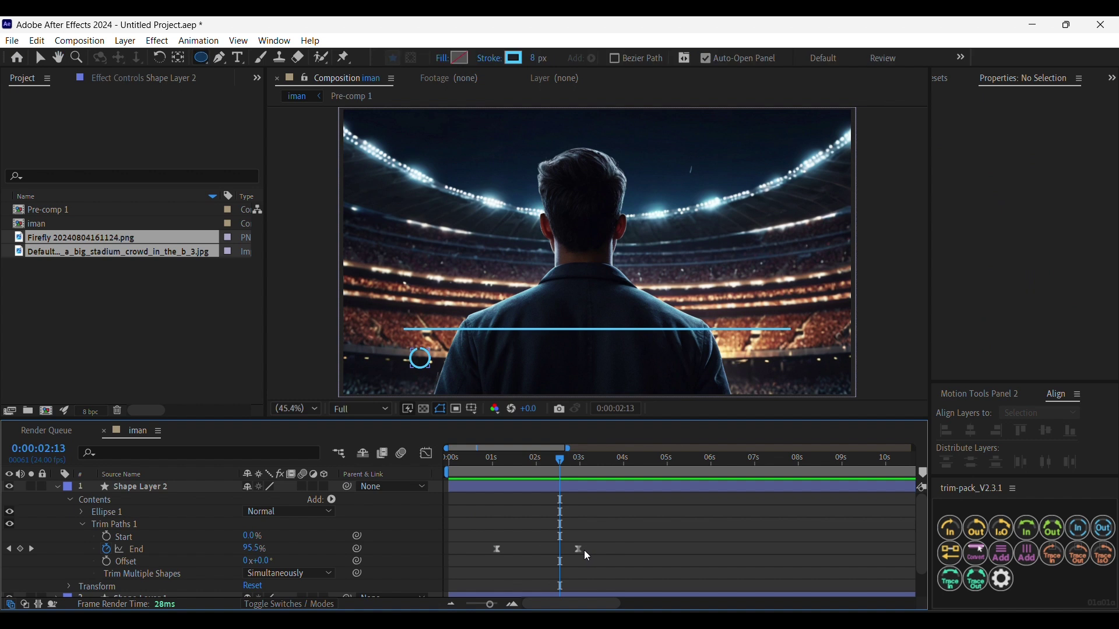
{"action": "left_click_drag", "start_coordinate": [579, 549], "coordinate": [546, 572]}
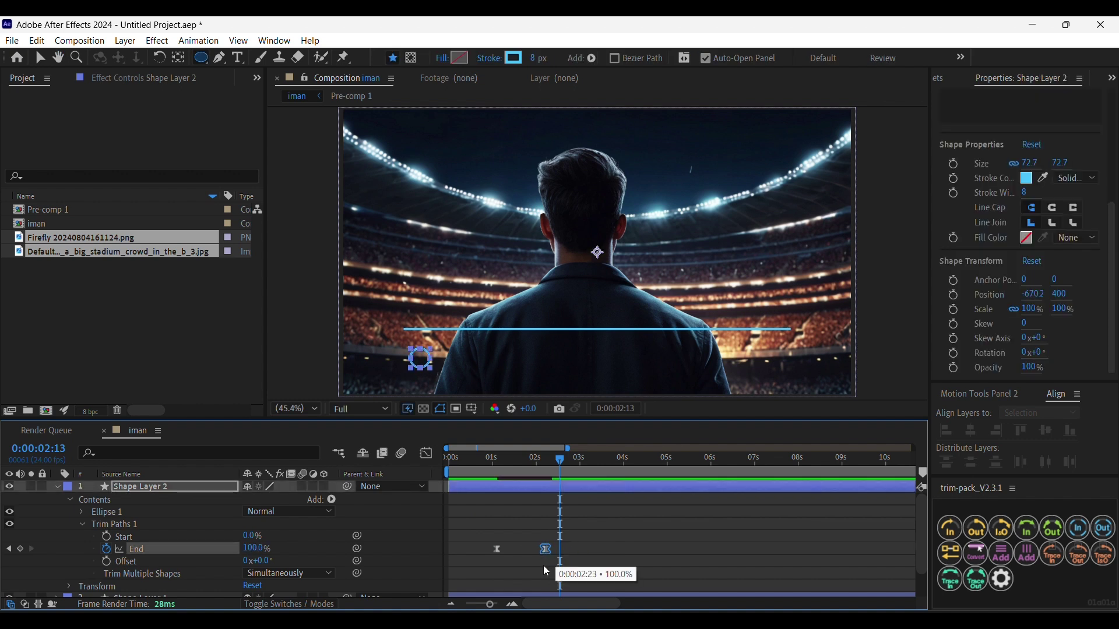
{"action": "left_click", "coordinate": [449, 469]}
{"action": "key", "text": "space"}
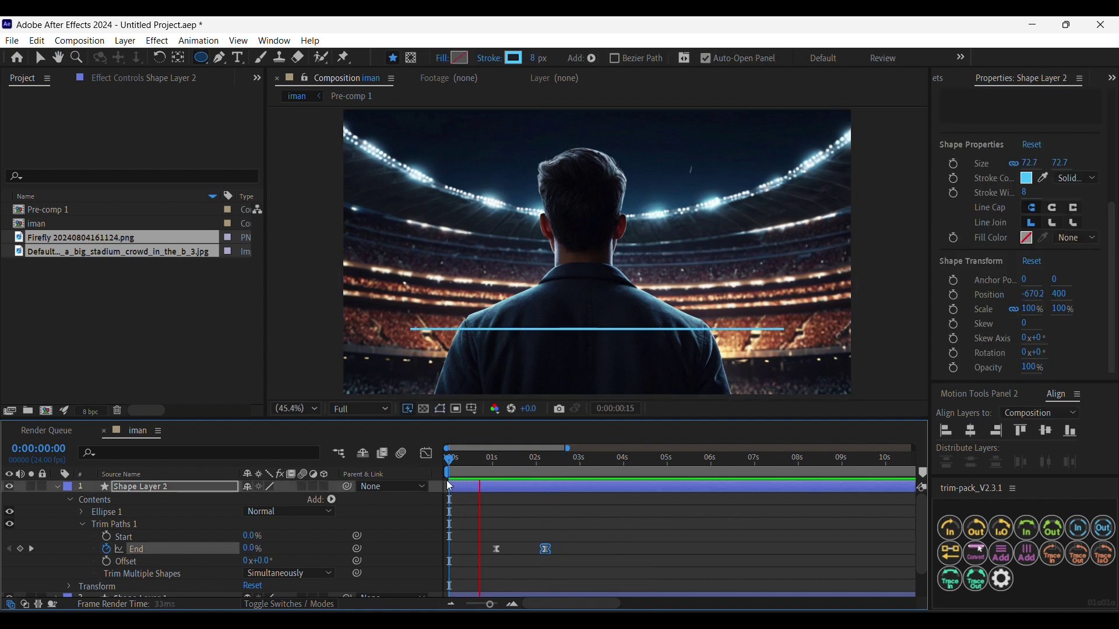
{"action": "key", "text": "space"}
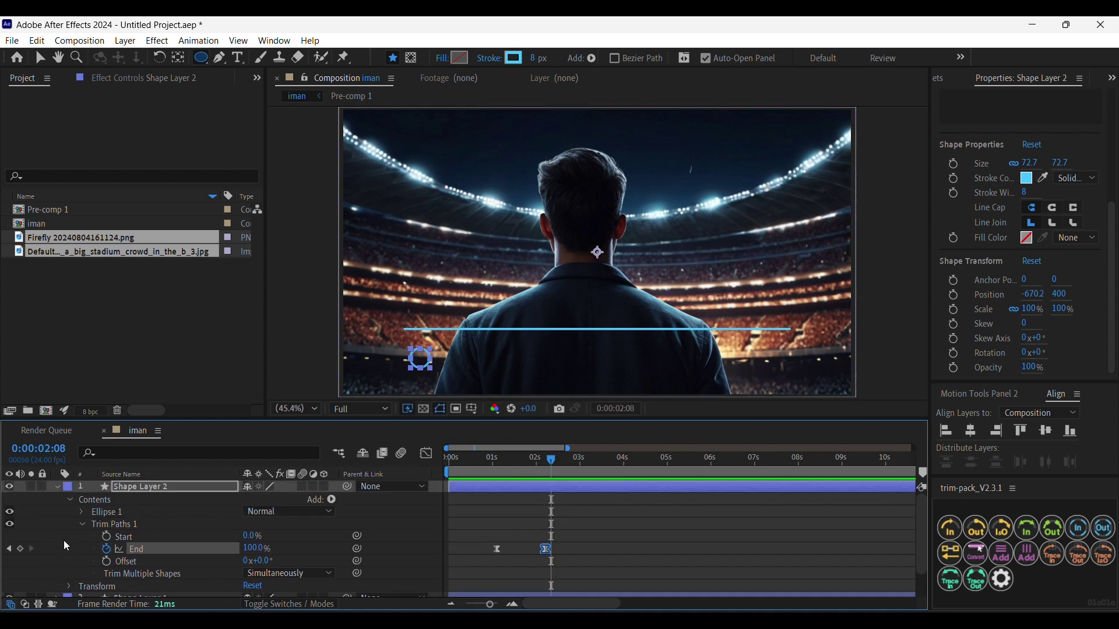
Step: Duplicate the circle's shape layer twice
{"action": "left_click", "coordinate": [57, 487]}
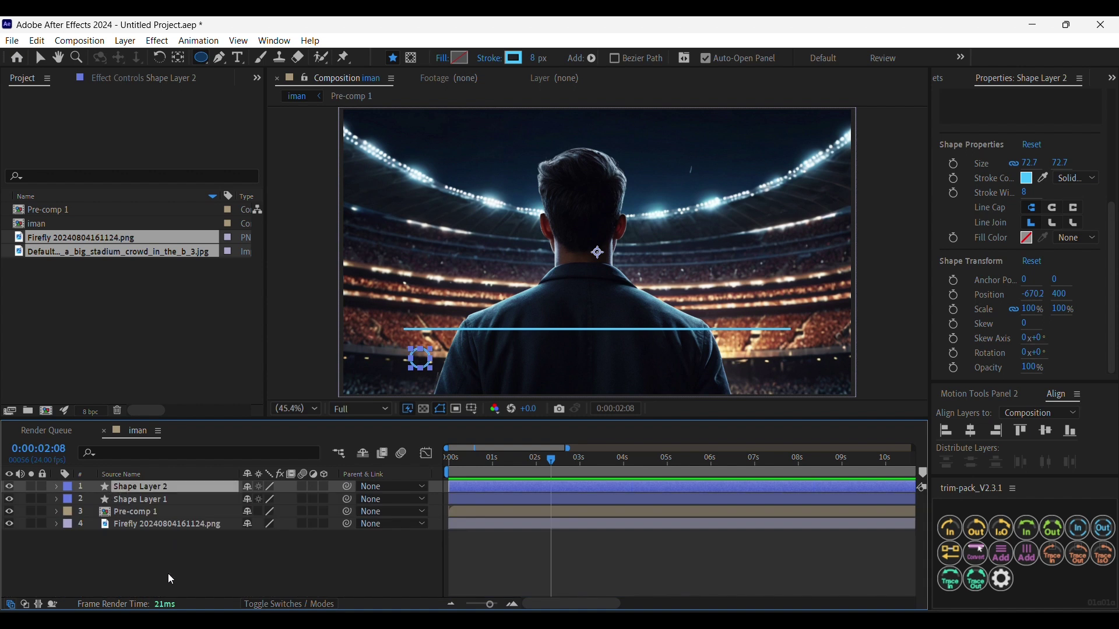
{"action": "key", "text": "ctrl+d"}
{"action": "key", "text": "ctrl+d"}
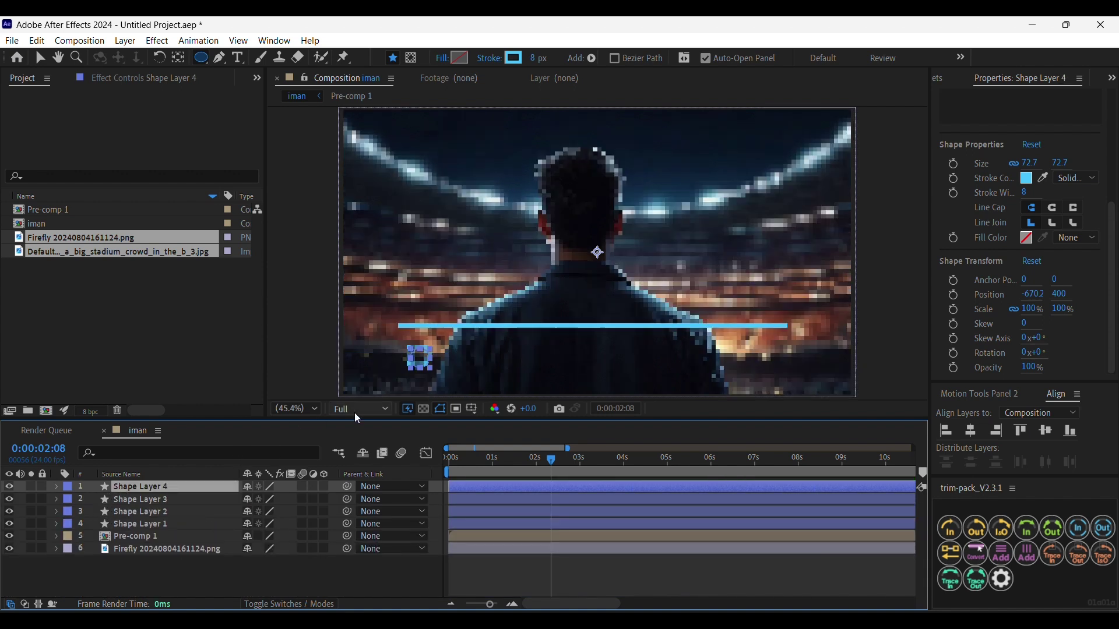
Step: Center one circle copy horizontally in the composition and place the other below the line's right end
{"action": "key", "text": "v"}
{"action": "left_click_drag", "start_coordinate": [430, 360], "coordinate": [594, 361]}
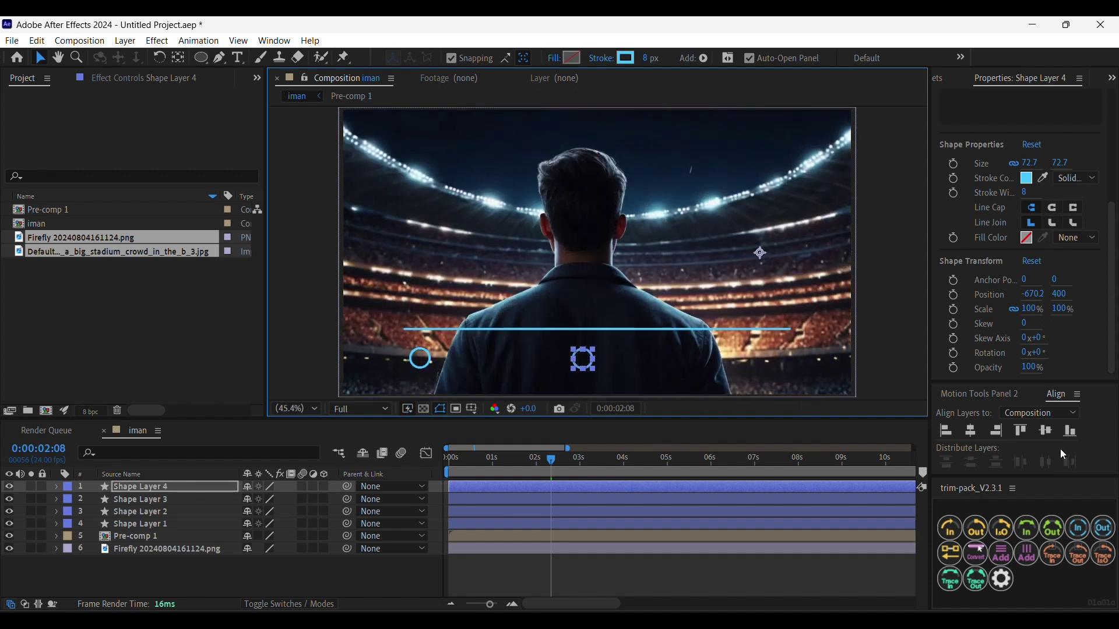
{"action": "left_click", "coordinate": [977, 436]}
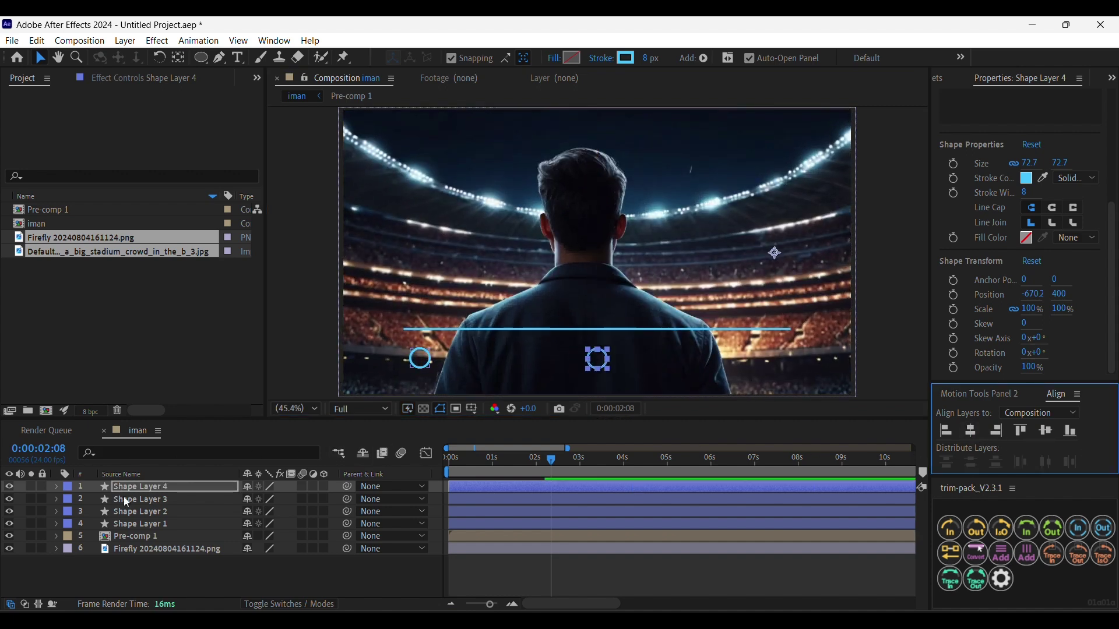
{"action": "left_click", "coordinate": [129, 500]}
{"action": "left_click_drag", "start_coordinate": [420, 357], "coordinate": [788, 358]}
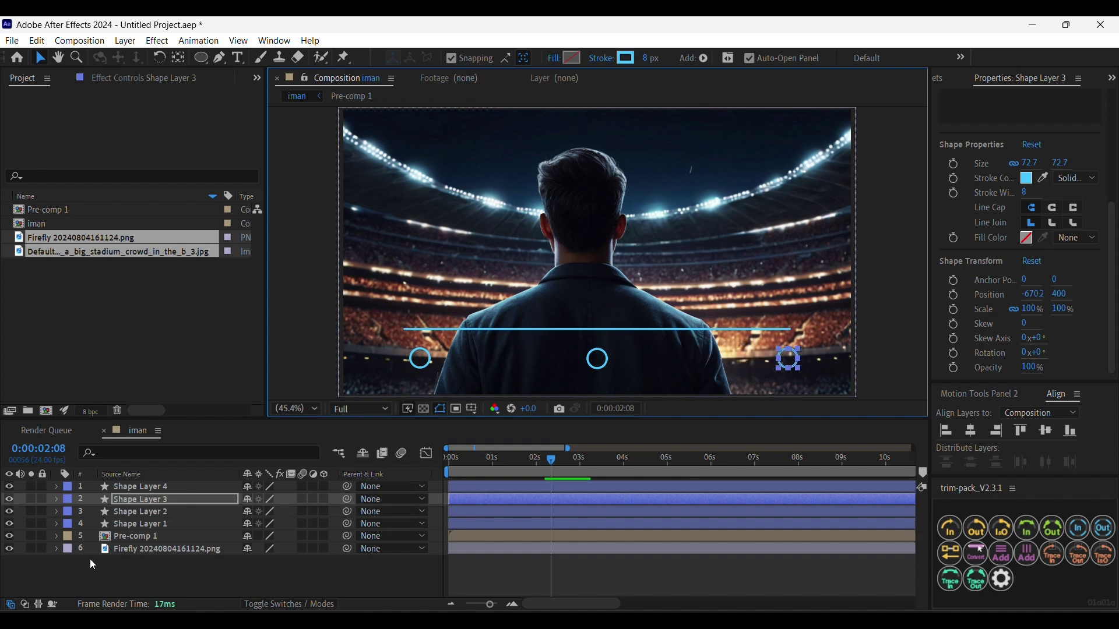
Step: Scale the three circle layers down slightly together and reposition them beneath the line
{"action": "left_click", "coordinate": [143, 512], "text": "ctrl"}
{"action": "left_click", "coordinate": [140, 487], "text": "ctrl"}
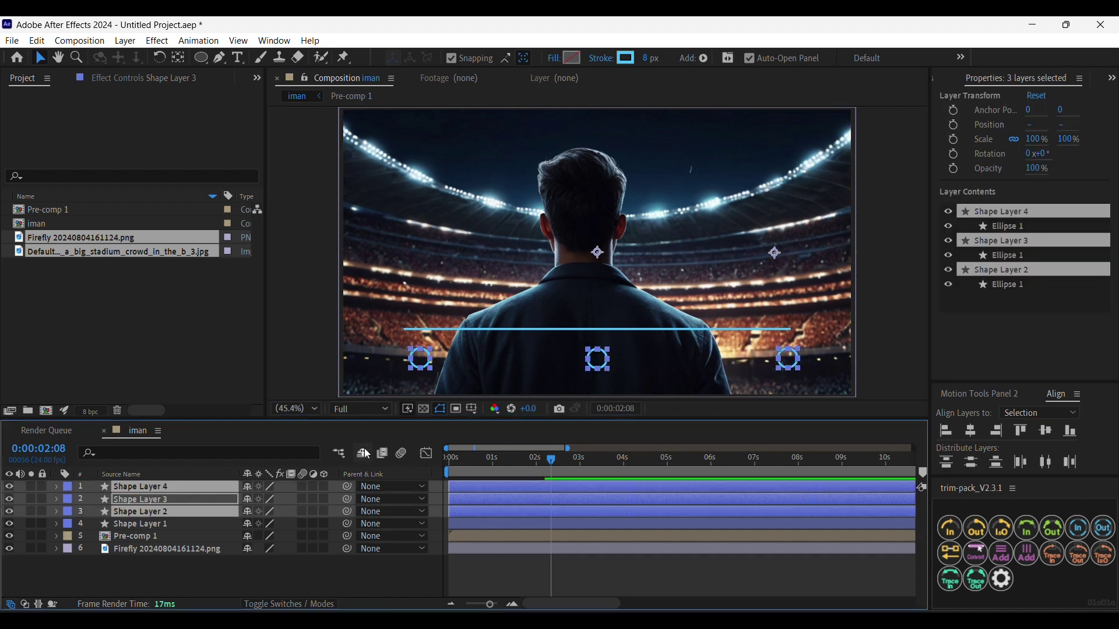
{"action": "key", "text": "s"}
{"action": "left_click_drag", "start_coordinate": [277, 500], "coordinate": [237, 505]}
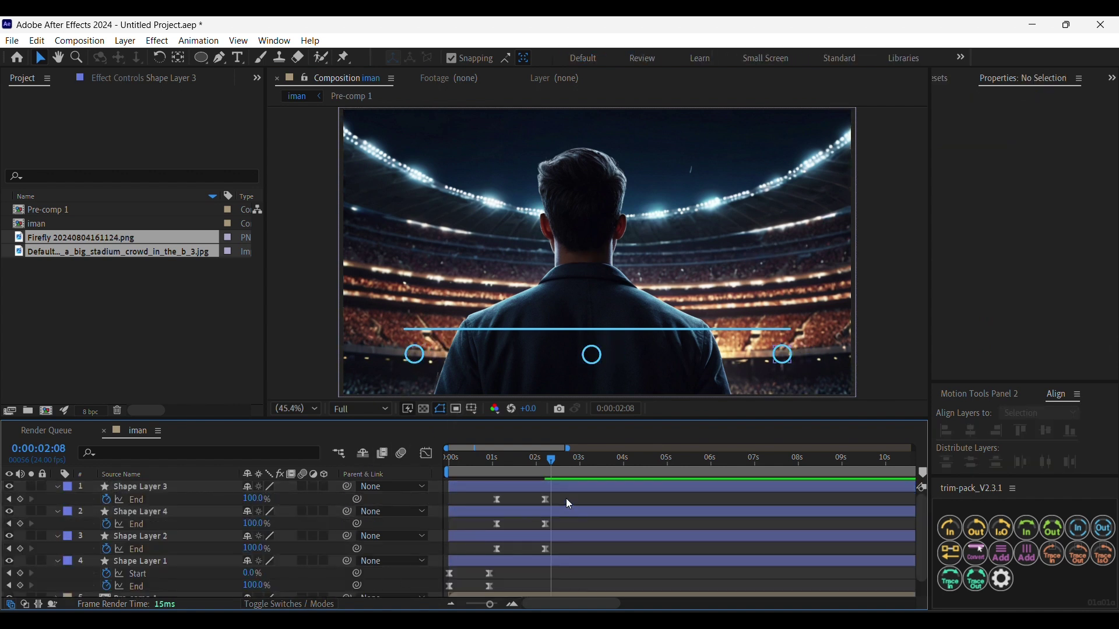
Step: Stack the right circle's layer on top, and start the center circle's layer at about 1.7 s and the right one at about 3.7 s
{"action": "left_click_drag", "start_coordinate": [473, 492], "coordinate": [627, 483]}
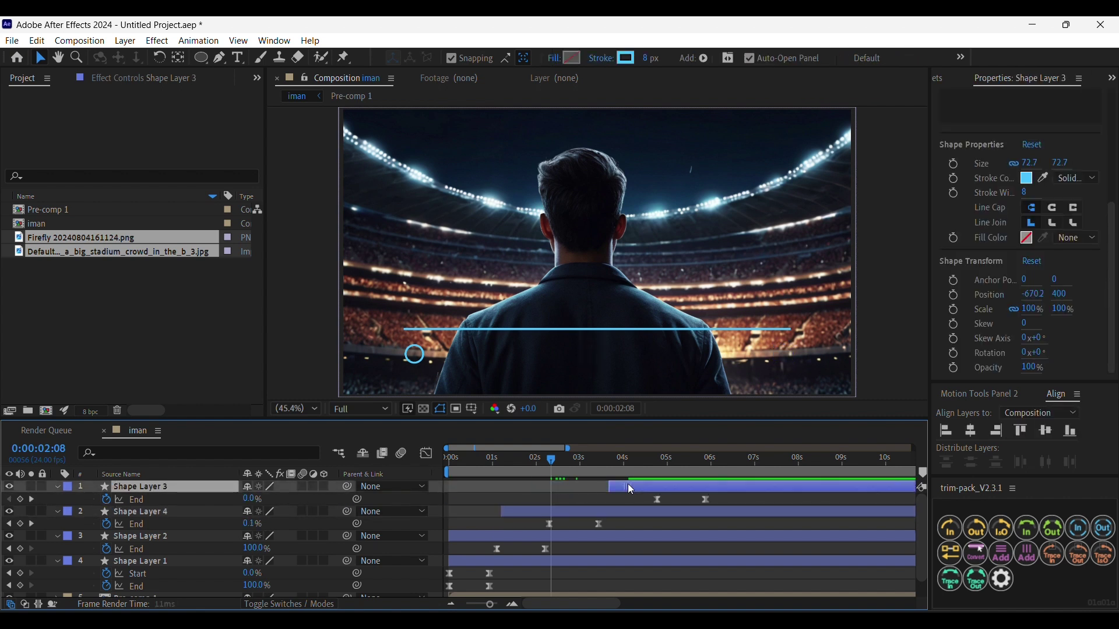
{"action": "left_click", "coordinate": [564, 509]}
{"action": "left_click_drag", "start_coordinate": [564, 511], "coordinate": [565, 511]}
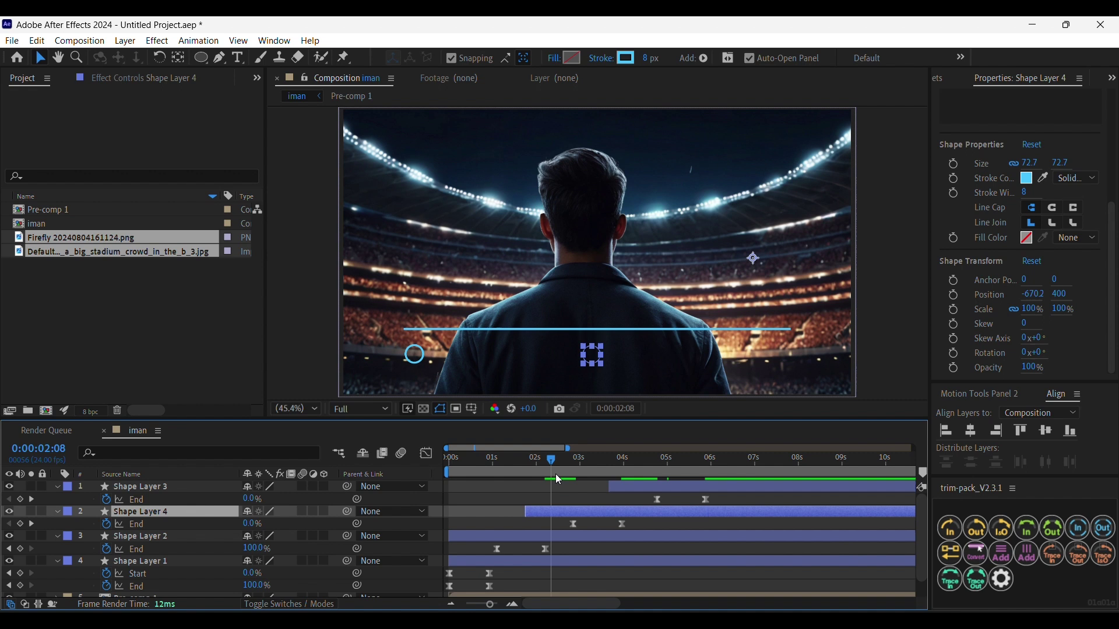
Step: Trim the starts of the left, center and right circle layers to about 1 s, 2.6 s and 4.5 s
{"action": "left_click_drag", "start_coordinate": [447, 538], "coordinate": [563, 511]}
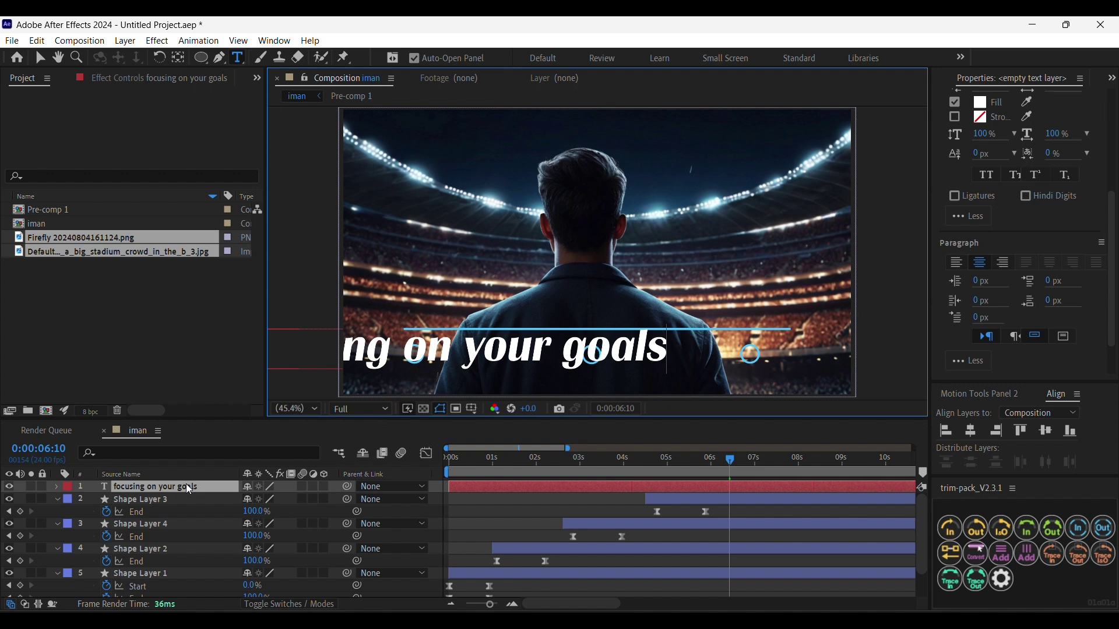
Step: Set the "focusing on your goals" text to 40 px in the Hartwell font, Semibold style
{"action": "left_click", "coordinate": [187, 488]}
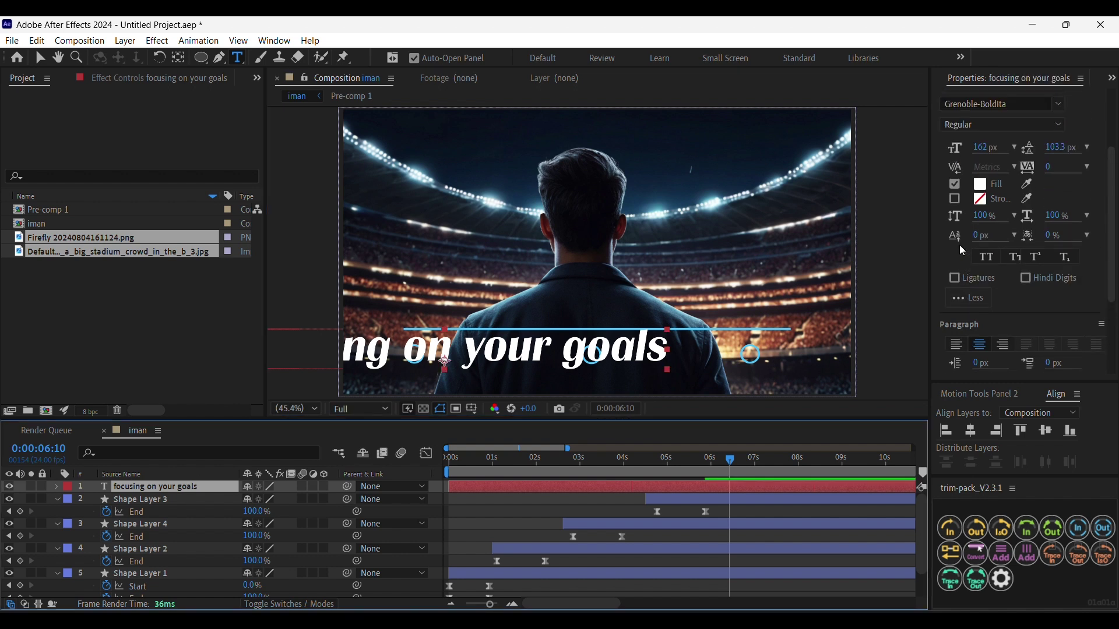
{"action": "left_click_drag", "start_coordinate": [991, 156], "coordinate": [947, 156]}
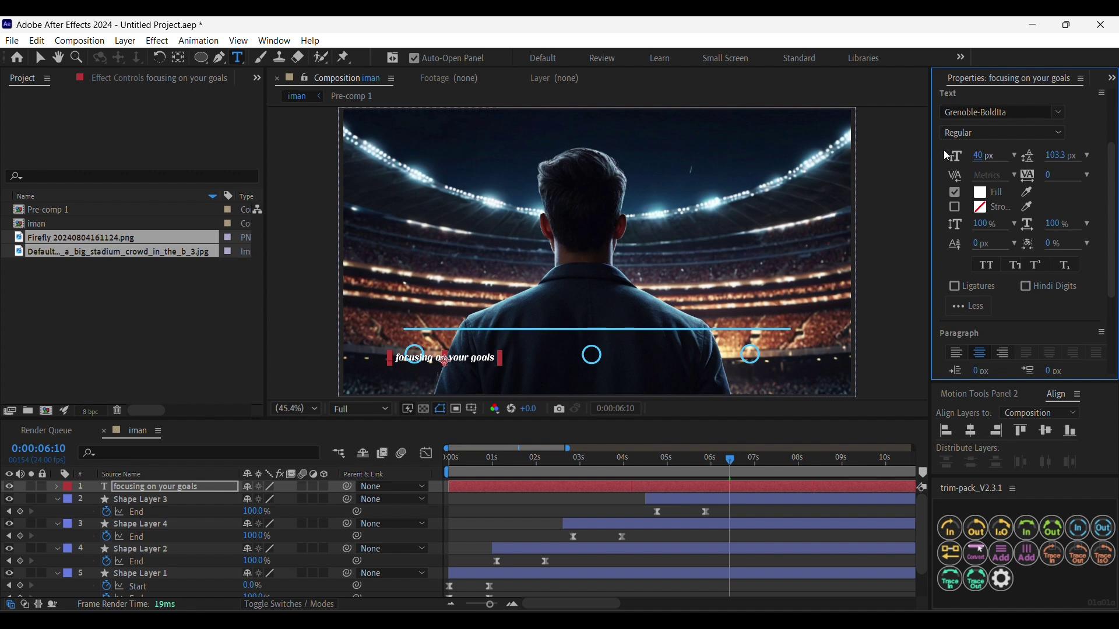
{"action": "left_click", "coordinate": [1019, 114]}
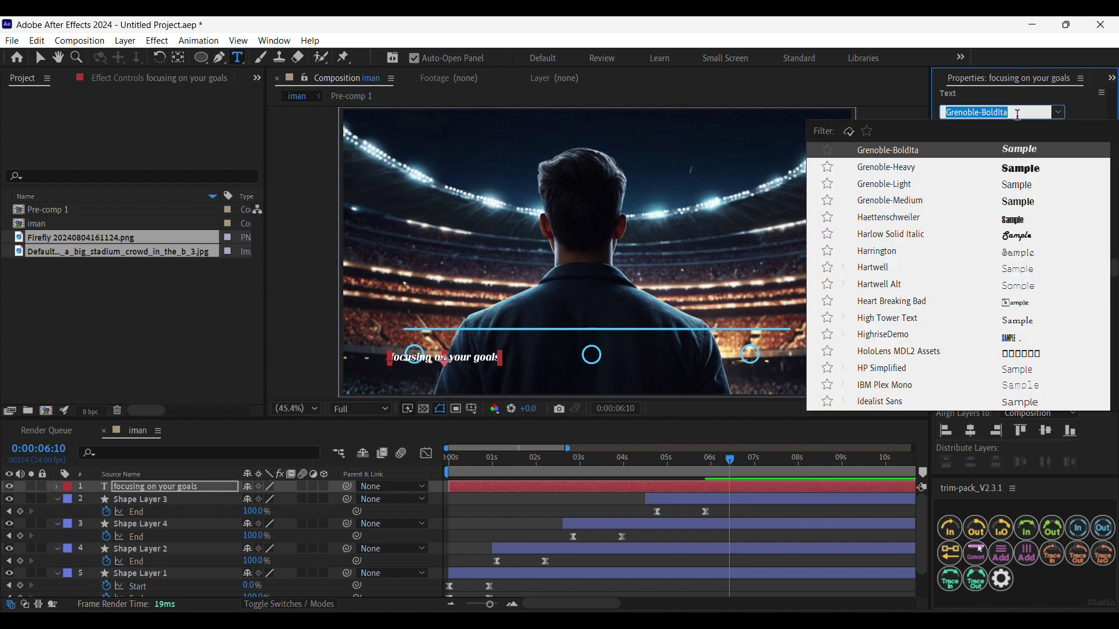
{"action": "type", "text": "hart"}
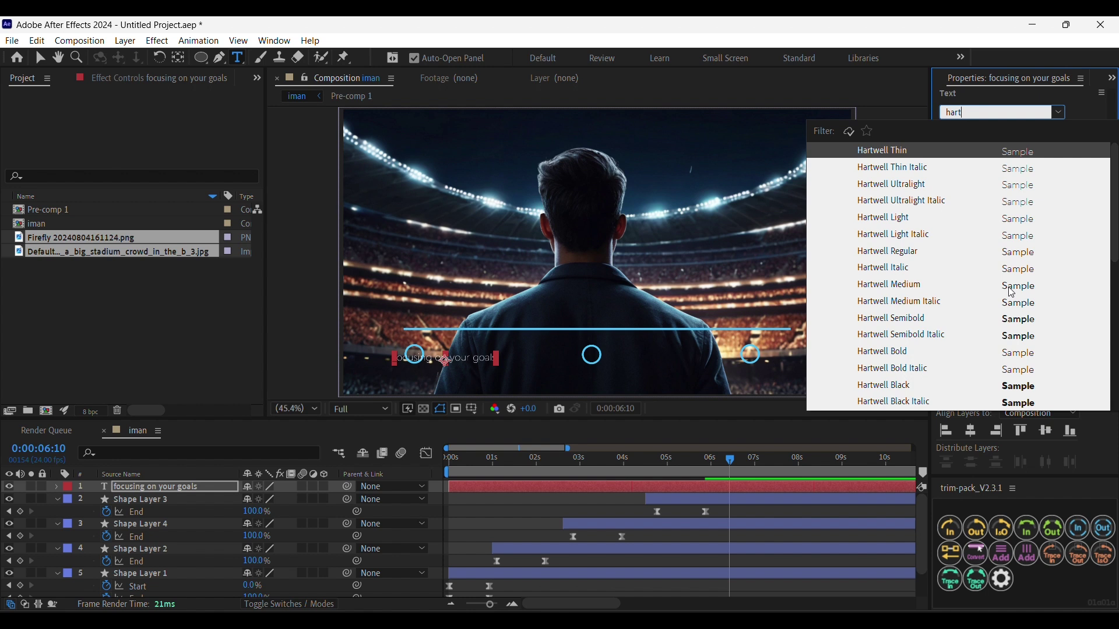
{"action": "left_click", "coordinate": [915, 386]}
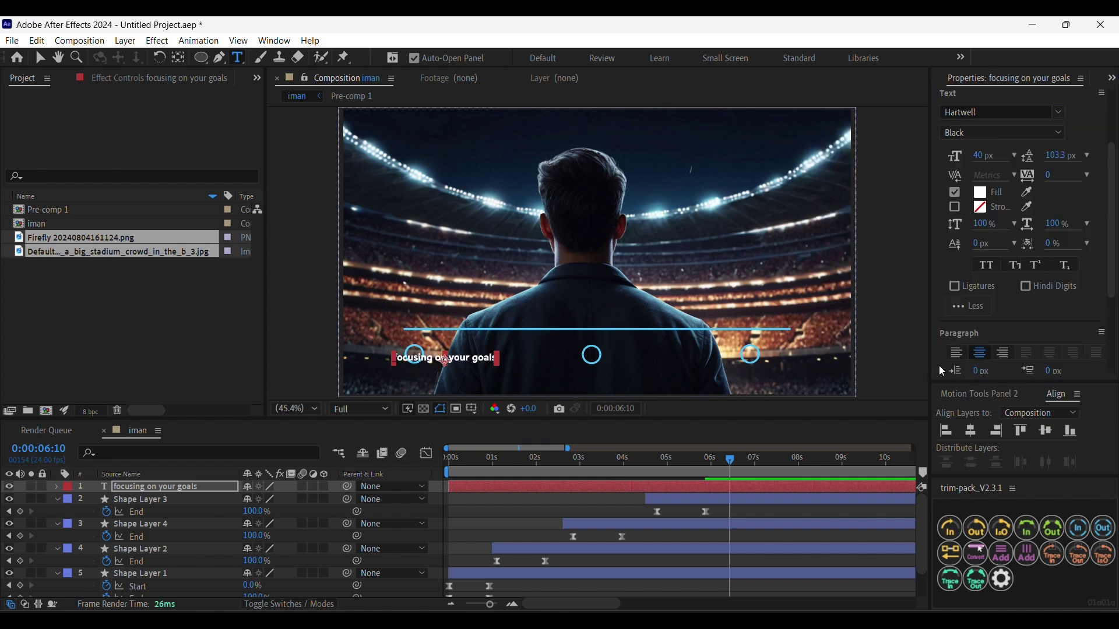
{"action": "left_click", "coordinate": [990, 134]}
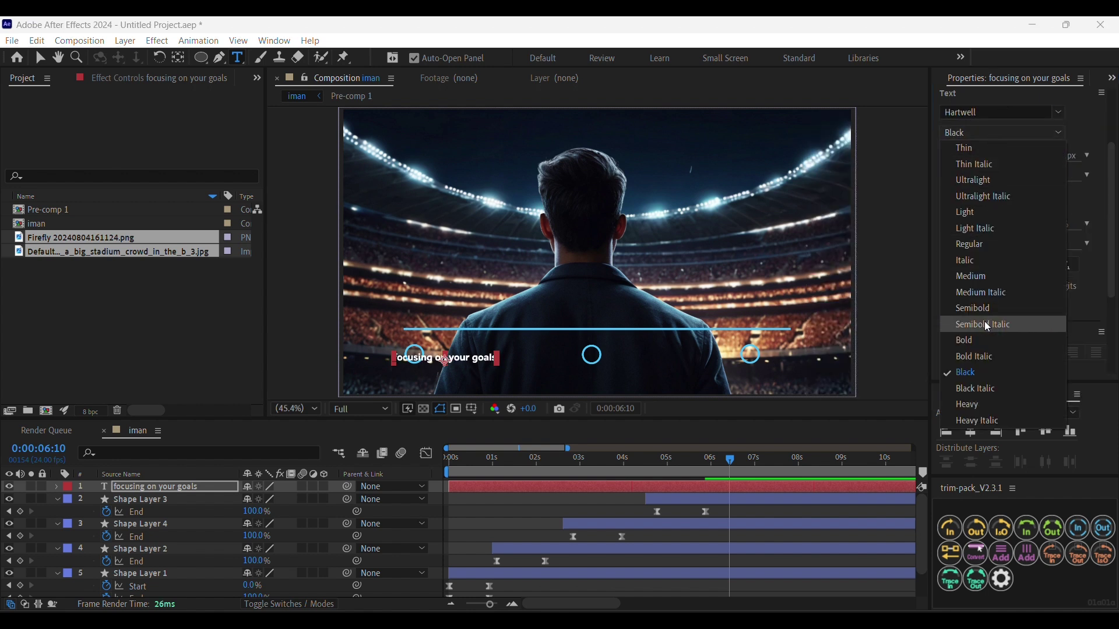
{"action": "key", "text": "Escape"}
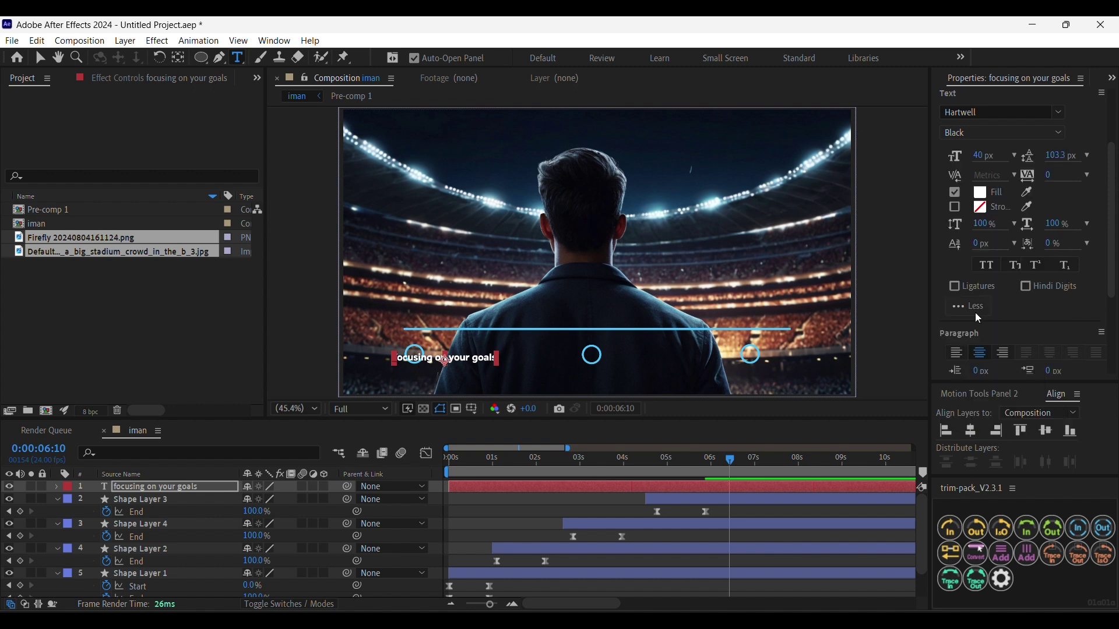
Step: Nudge the "focusing on your goals" text into place just beside the left circle and level with it
{"action": "key", "text": "shift+Right"}
{"action": "key", "text": "shift+Right"}
{"action": "key", "text": "shift+Right"}
{"action": "key", "text": "shift+Right"}
{"action": "key", "text": "shift+Right"}
{"action": "key", "text": "shift+Right"}
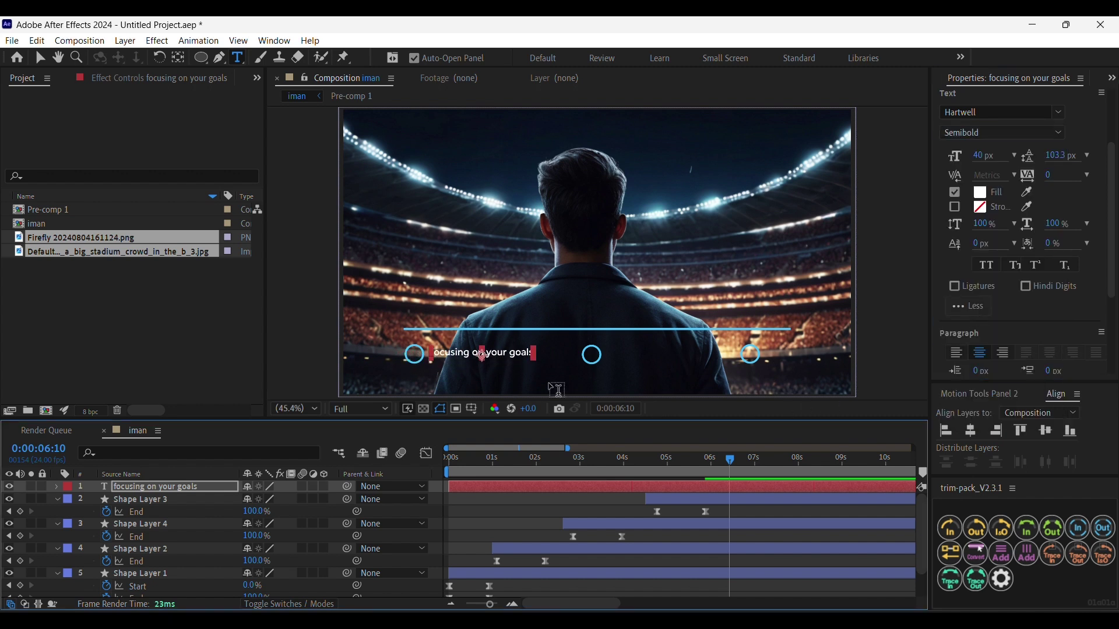
{"action": "key", "text": "shift+Down"}
{"action": "key", "text": "shift+Up"}
{"action": "key", "text": "Down"}
{"action": "key", "text": "Down"}
{"action": "key", "text": "Down"}
{"action": "key", "text": "Down"}
{"action": "key", "text": "Down"}
{"action": "key", "text": "Down"}
{"action": "key", "text": "Down"}
{"action": "key", "text": "Down"}
{"action": "key", "text": "Down"}
{"action": "key", "text": "Down"}
{"action": "key", "text": "Down"}
{"action": "key", "text": "Down"}
{"action": "key", "text": "Down"}
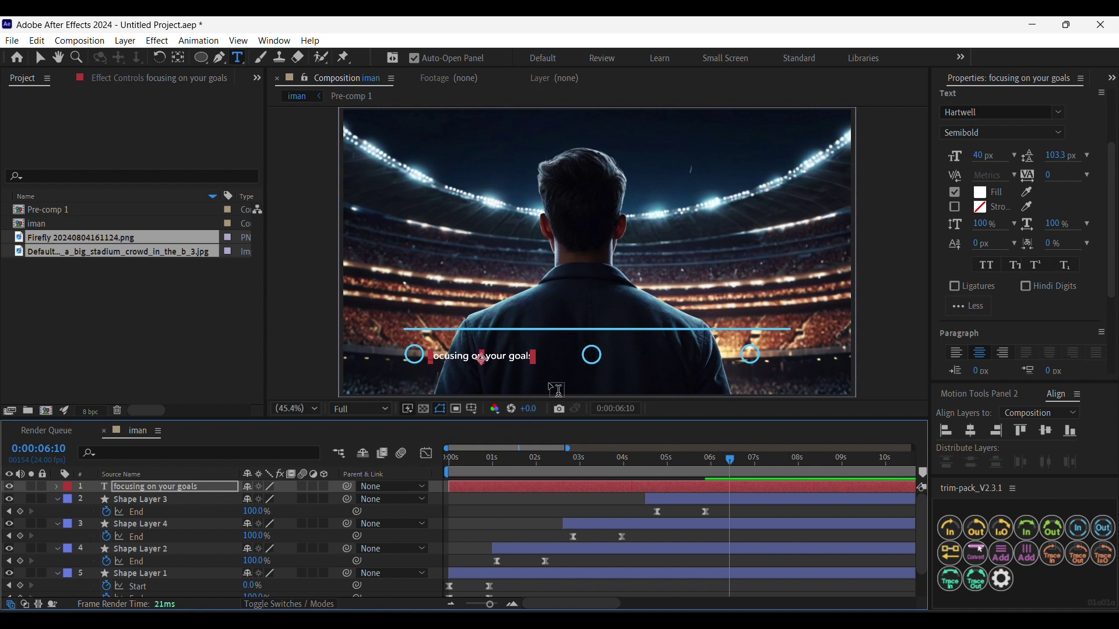
{"action": "left_click", "coordinate": [89, 490]}
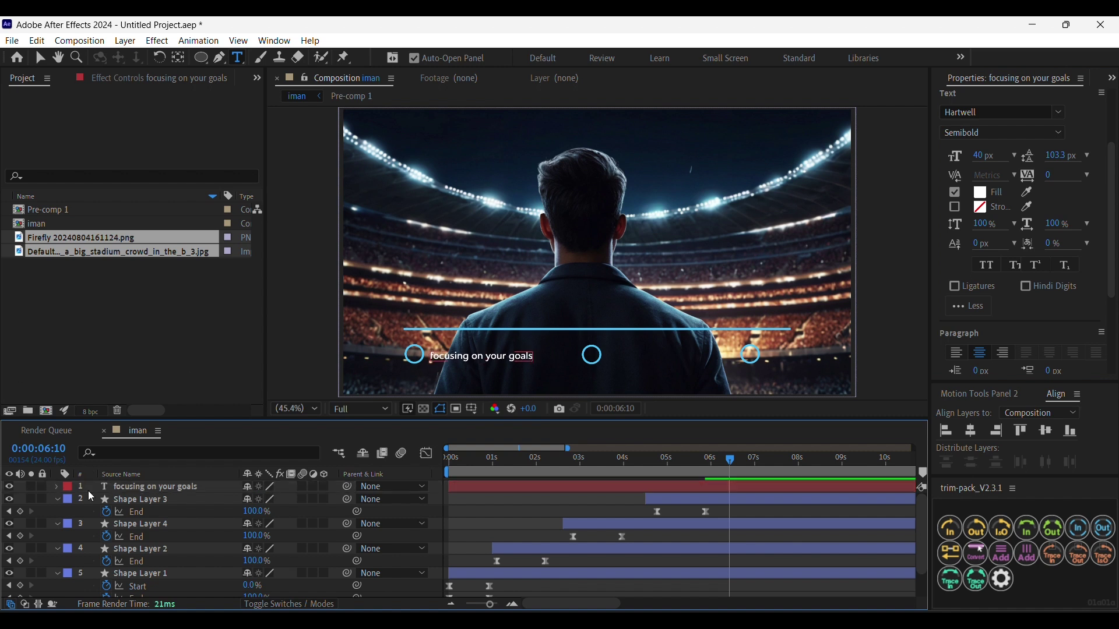
Step: Duplicate the "focusing on your goals" text layer twice
{"action": "left_click", "coordinate": [131, 485]}
{"action": "key", "text": "ctrl+d"}
{"action": "key", "text": "ctrl+d"}
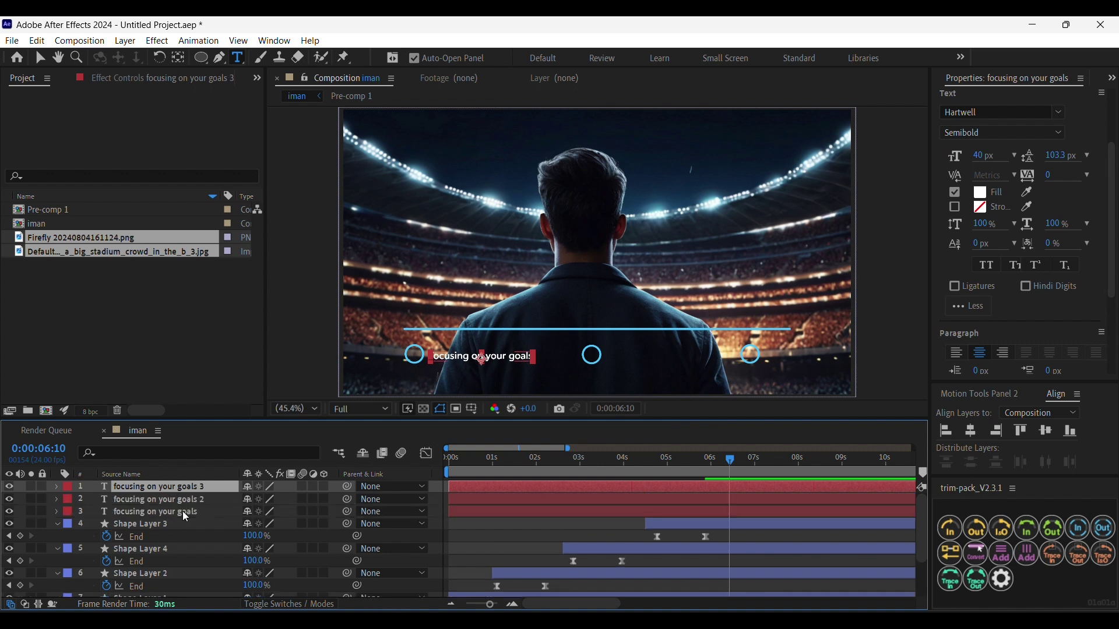
Step: Place the text copies beside the center and right circles and change them to "betteling fatiguing diets" and "suffering threw training"
{"action": "left_click", "coordinate": [172, 499]}
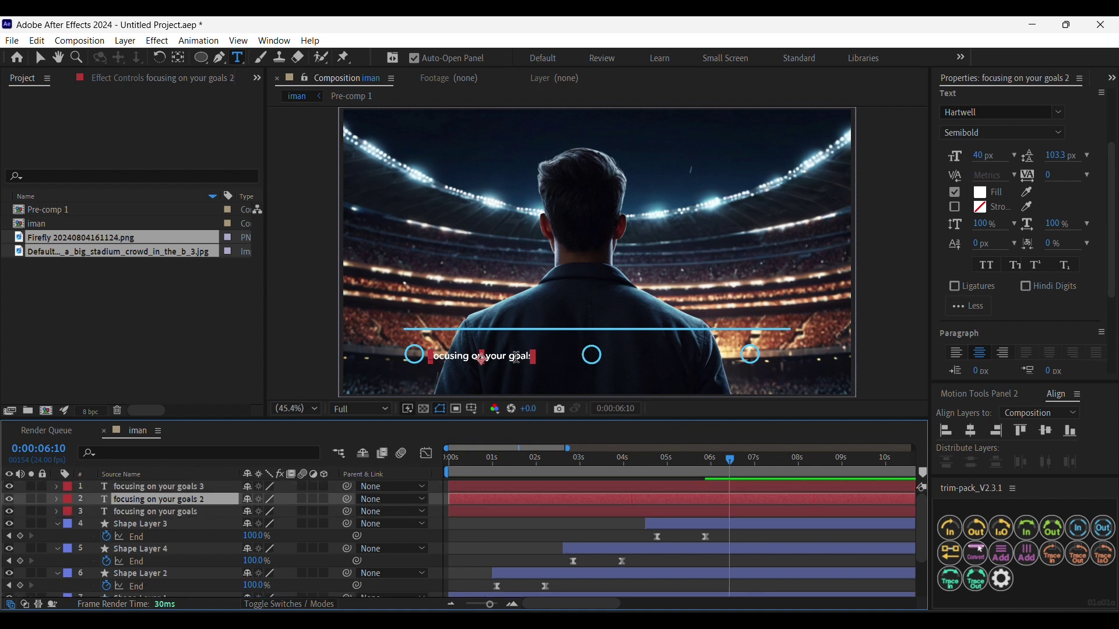
{"action": "key", "text": "v"}
{"action": "left_click_drag", "start_coordinate": [502, 358], "coordinate": [671, 358]}
{"action": "double_click", "coordinate": [671, 358]}
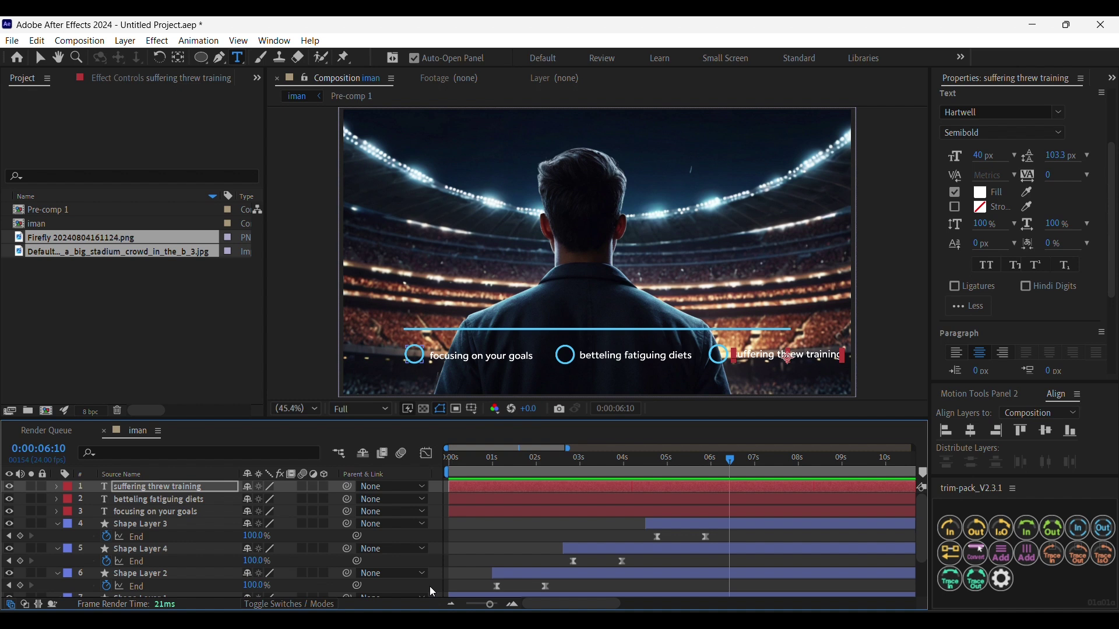
Step: Collapse the shape layers' keyframe rows and apply the Tint effect to the Firefly 20240804161124.png background layer
{"action": "left_click", "coordinate": [56, 523]}
{"action": "left_click", "coordinate": [56, 536]}
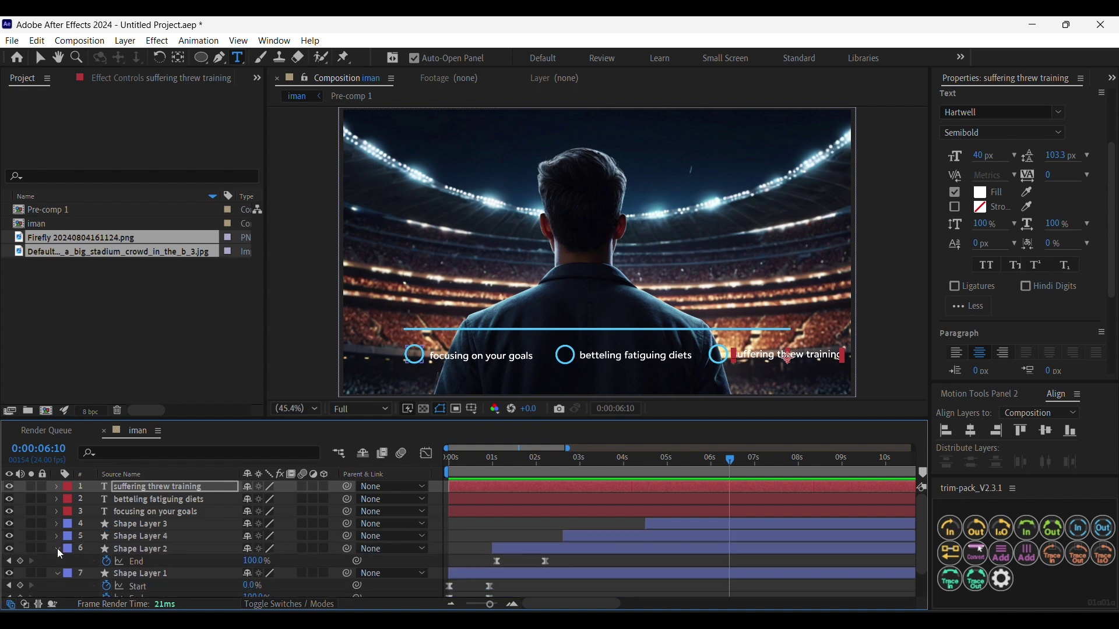
{"action": "left_click", "coordinate": [57, 549]}
{"action": "left_click", "coordinate": [57, 561]}
{"action": "left_click", "coordinate": [159, 585]}
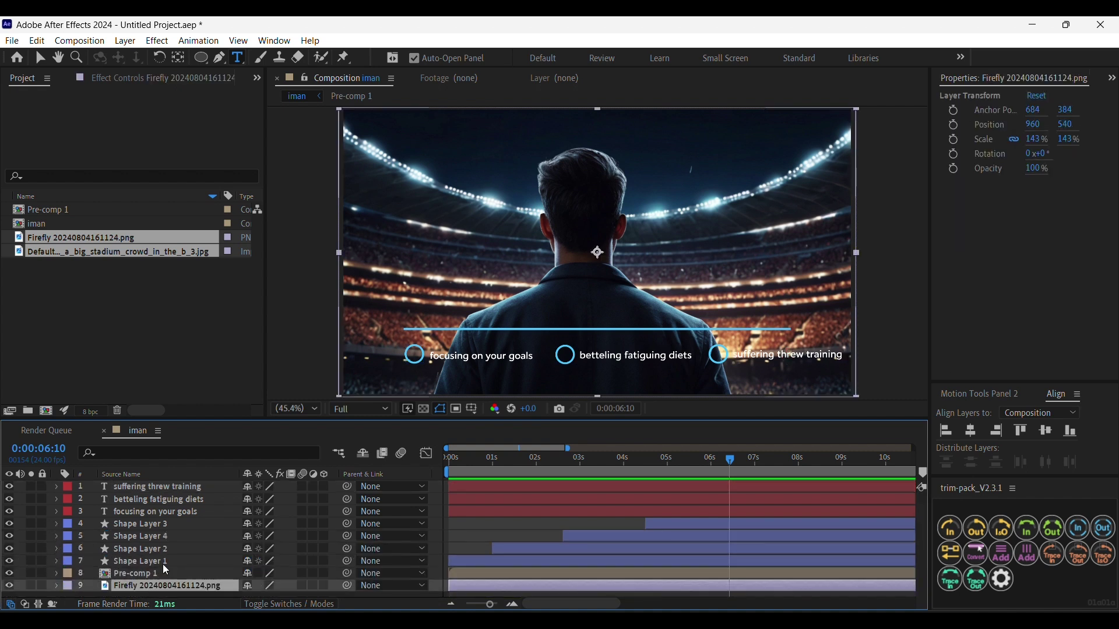
{"action": "key", "text": "ctrl+space"}
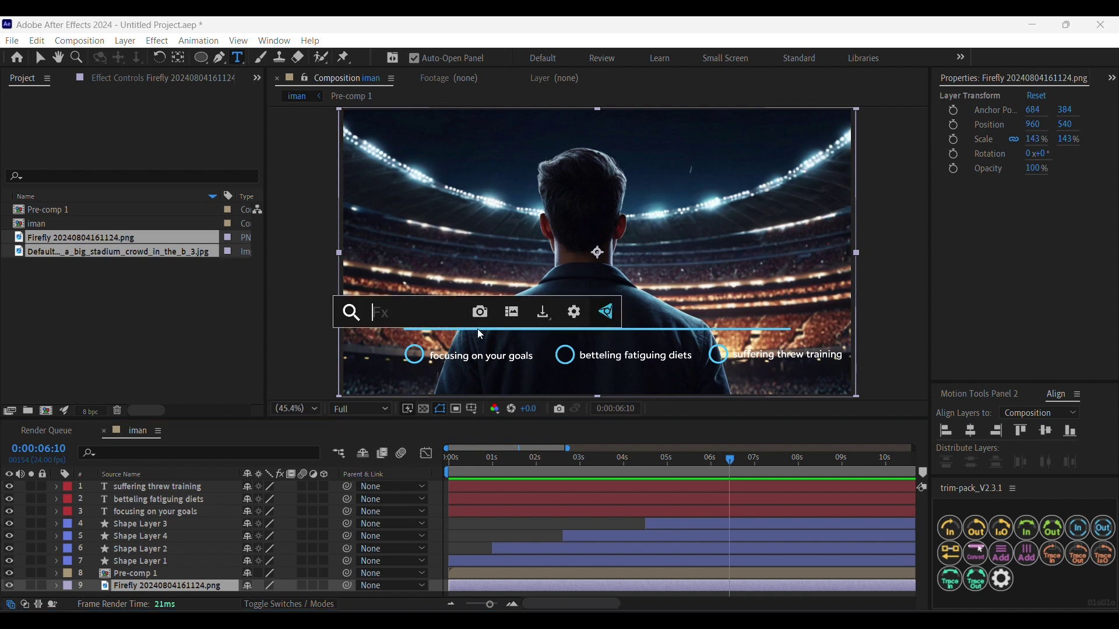
{"action": "type", "text": "tint"}
{"action": "key", "text": "Return"}
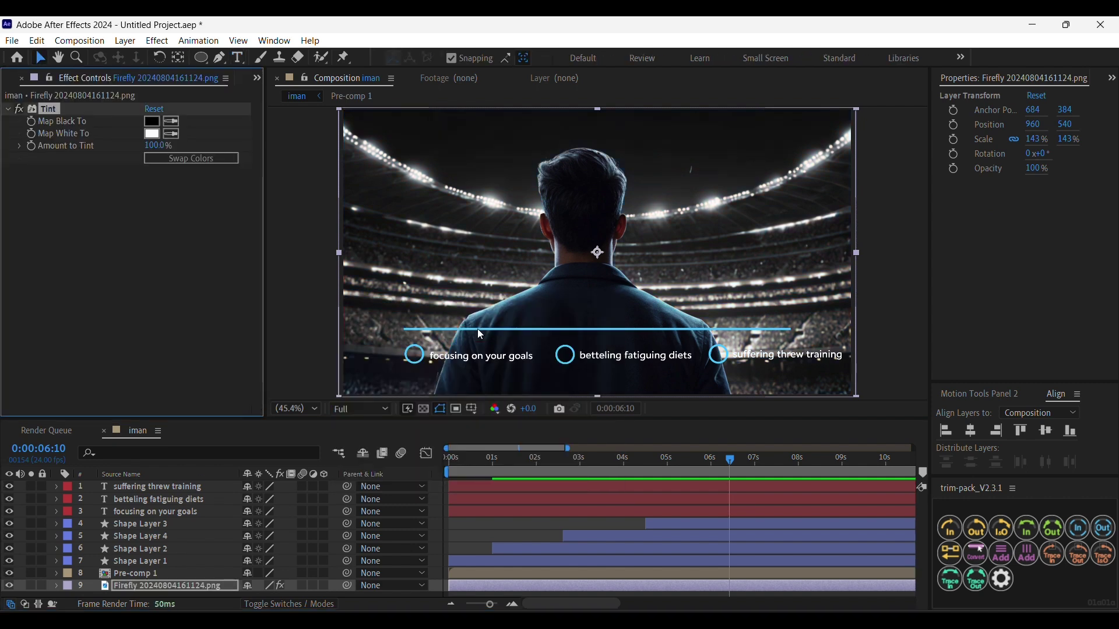
Step: Map the tint's black to the dark navy blue 00062A
{"action": "left_click", "coordinate": [152, 121]}
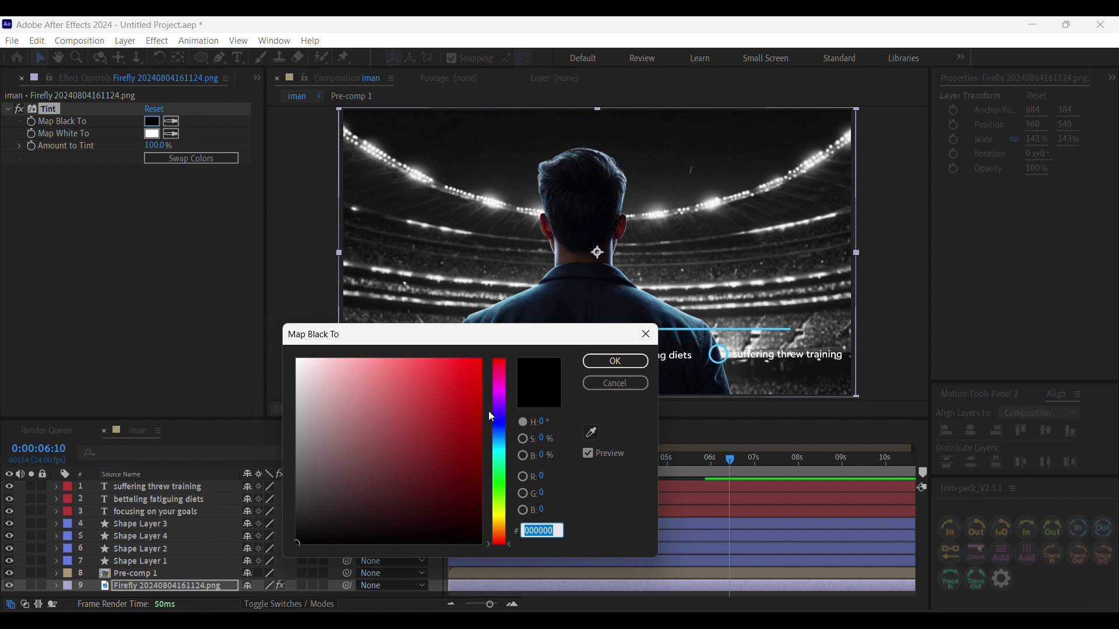
{"action": "left_click_drag", "start_coordinate": [501, 417], "coordinate": [495, 424]}
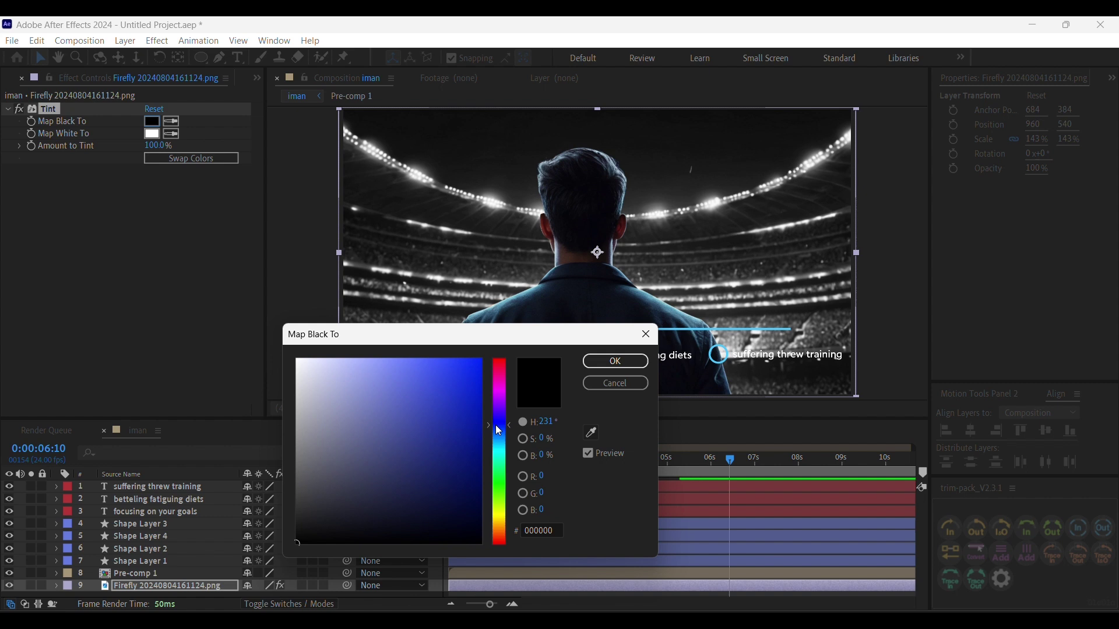
{"action": "left_click_drag", "start_coordinate": [479, 445], "coordinate": [565, 513]}
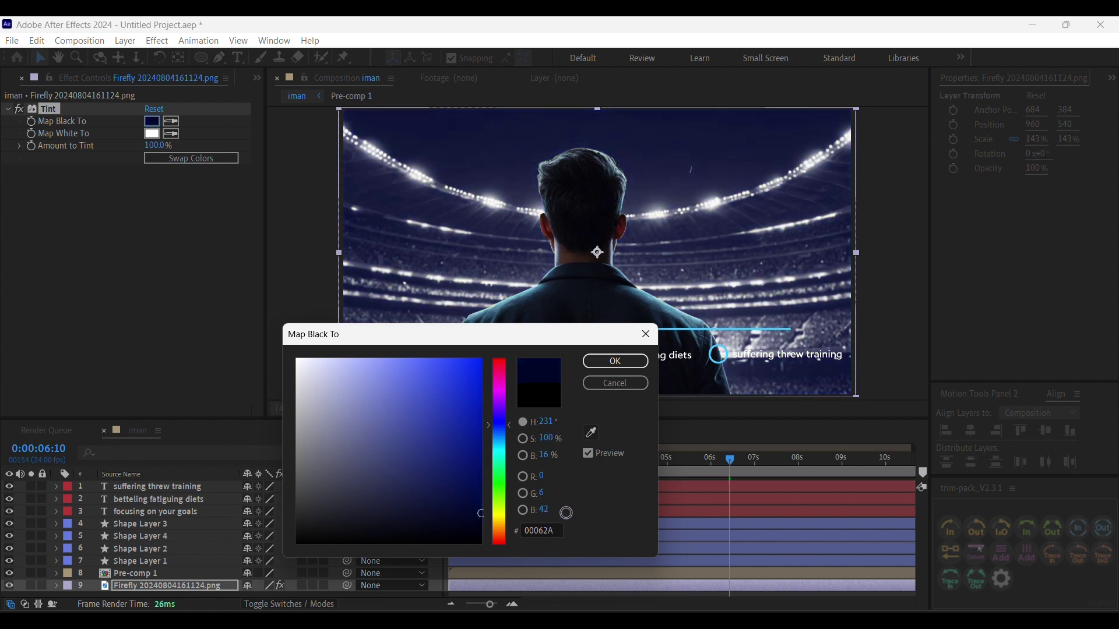
{"action": "left_click", "coordinate": [596, 360]}
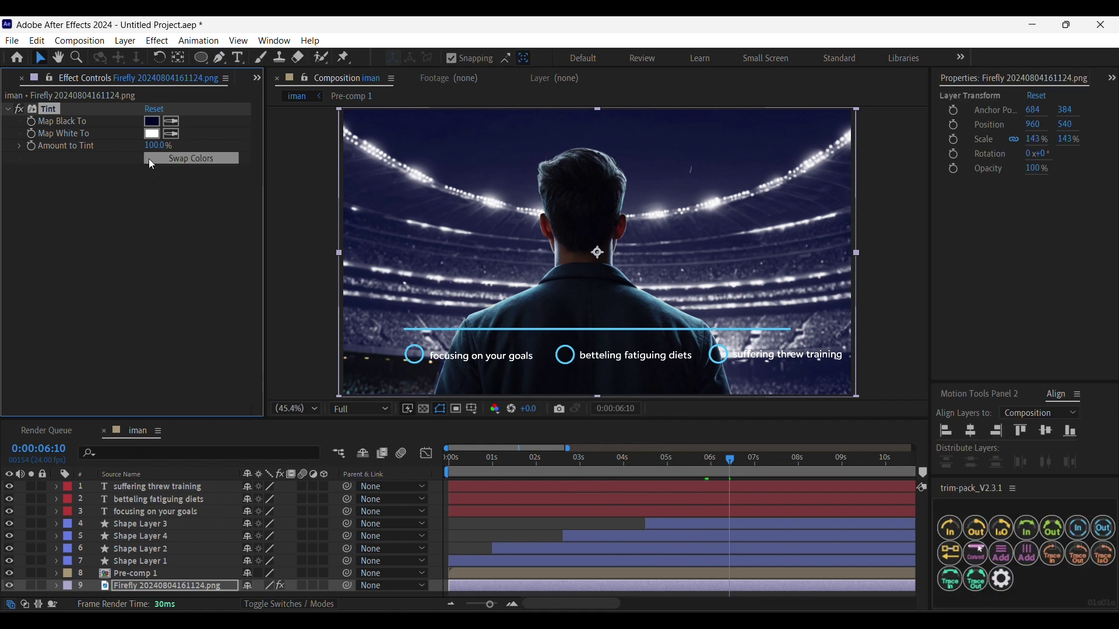
Step: Map the tint's white to a pale cyan and set the amount to tint to 70%
{"action": "left_click", "coordinate": [152, 134]}
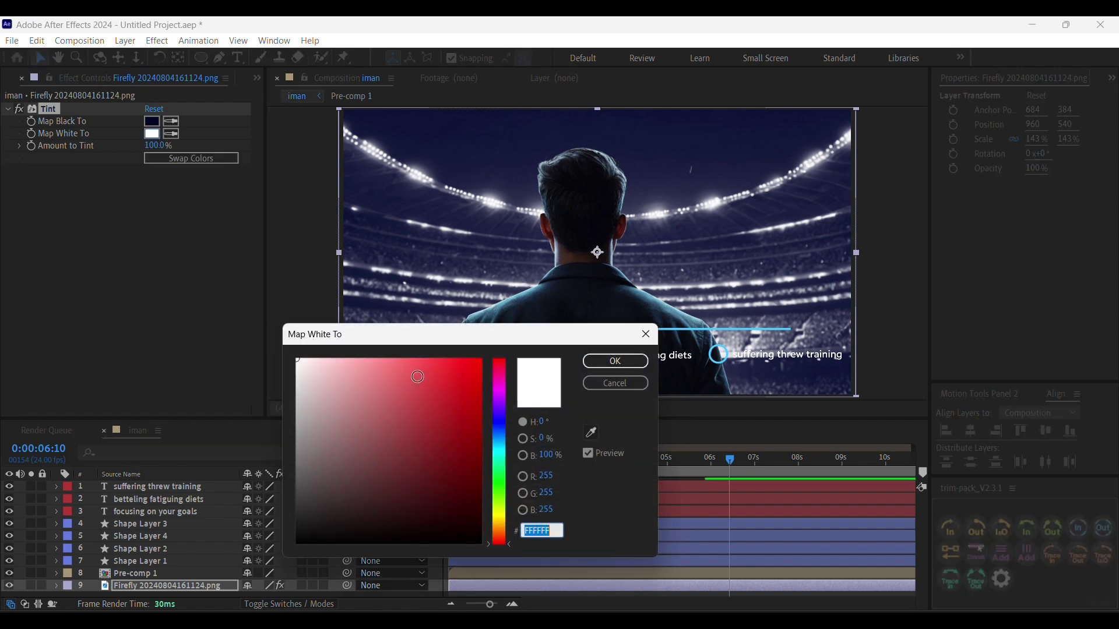
{"action": "left_click", "coordinate": [503, 435]}
{"action": "left_click_drag", "start_coordinate": [505, 440], "coordinate": [505, 451]}
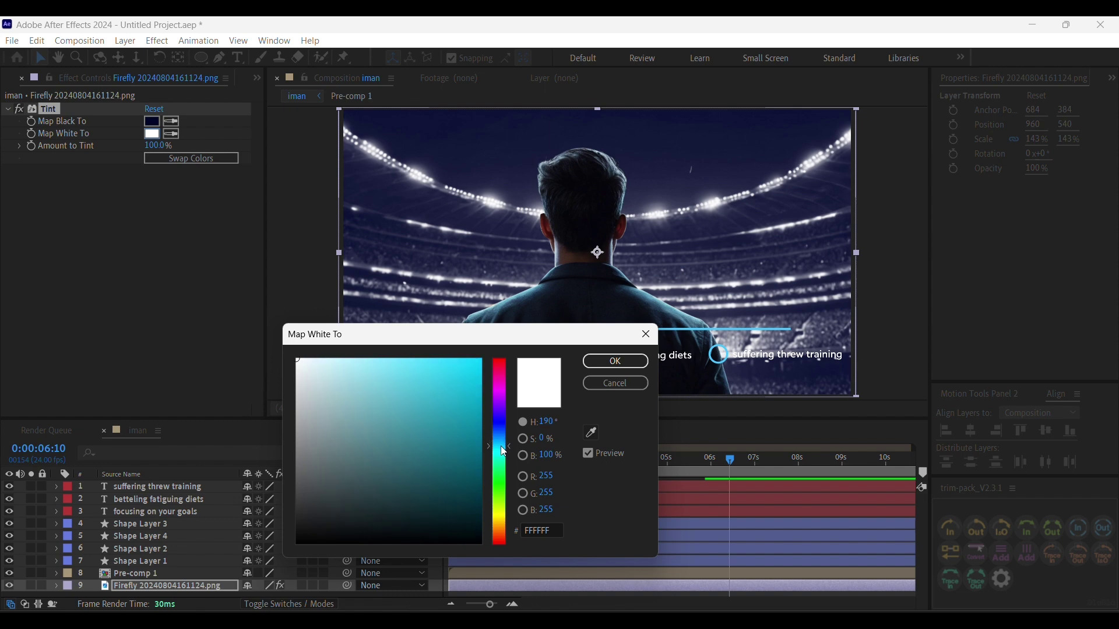
{"action": "mouse_move", "coordinate": [386, 358]}
{"action": "left_mouse_down"}
{"action": "mouse_move", "coordinate": [363, 336]}
{"action": "mouse_move", "coordinate": [347, 339]}
{"action": "left_mouse_up"}
{"action": "left_click", "coordinate": [616, 361]}
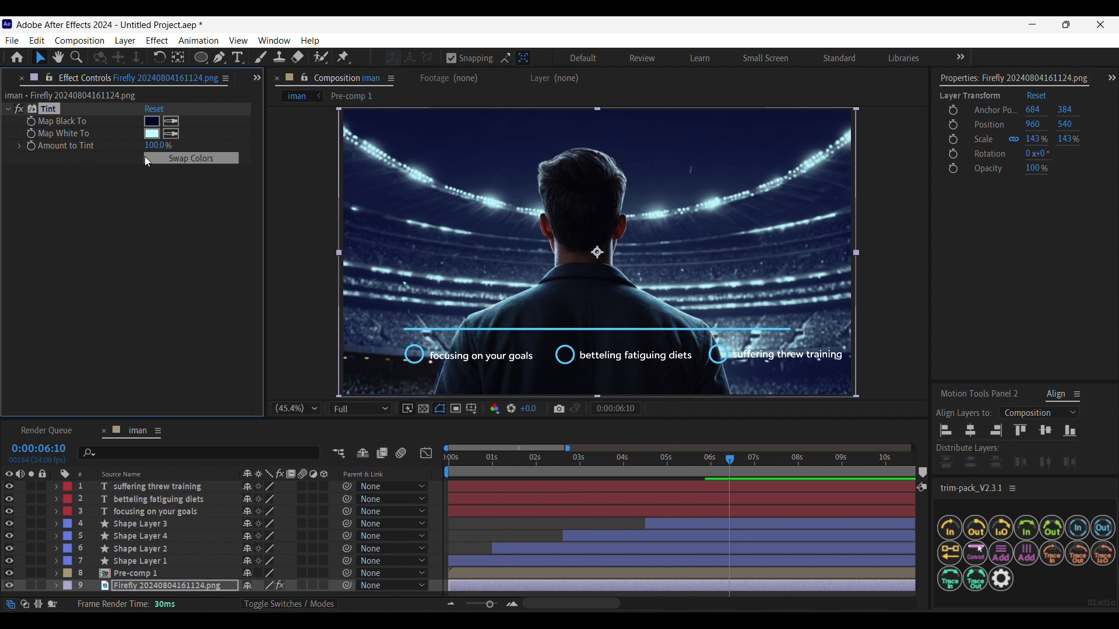
{"action": "left_click_drag", "start_coordinate": [155, 148], "coordinate": [144, 150]}
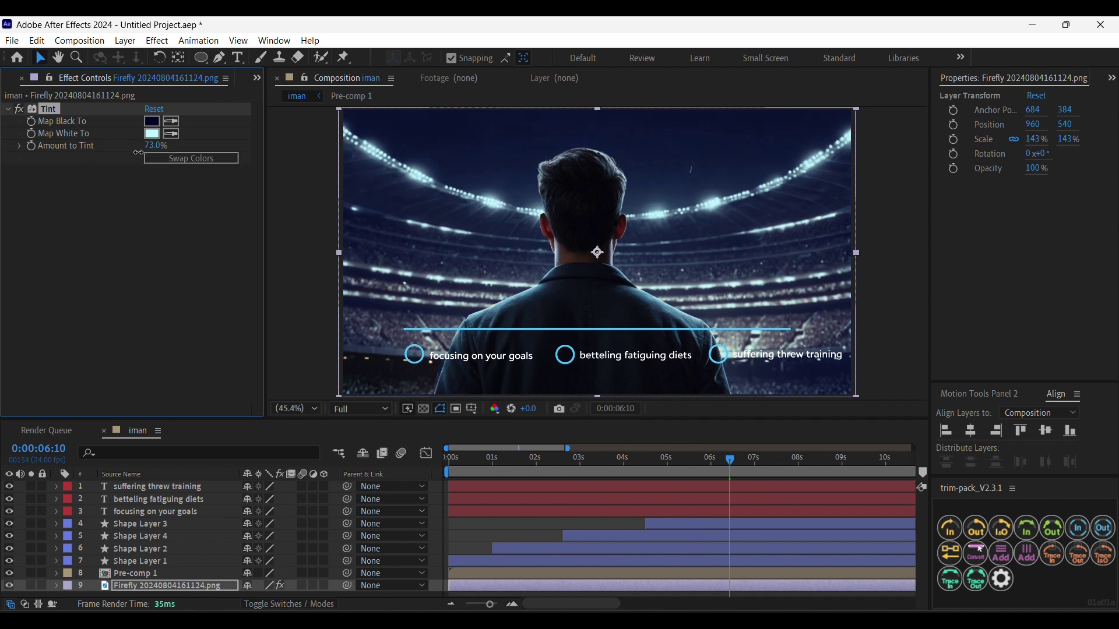
{"action": "left_click_drag", "start_coordinate": [134, 155], "coordinate": [138, 157]}
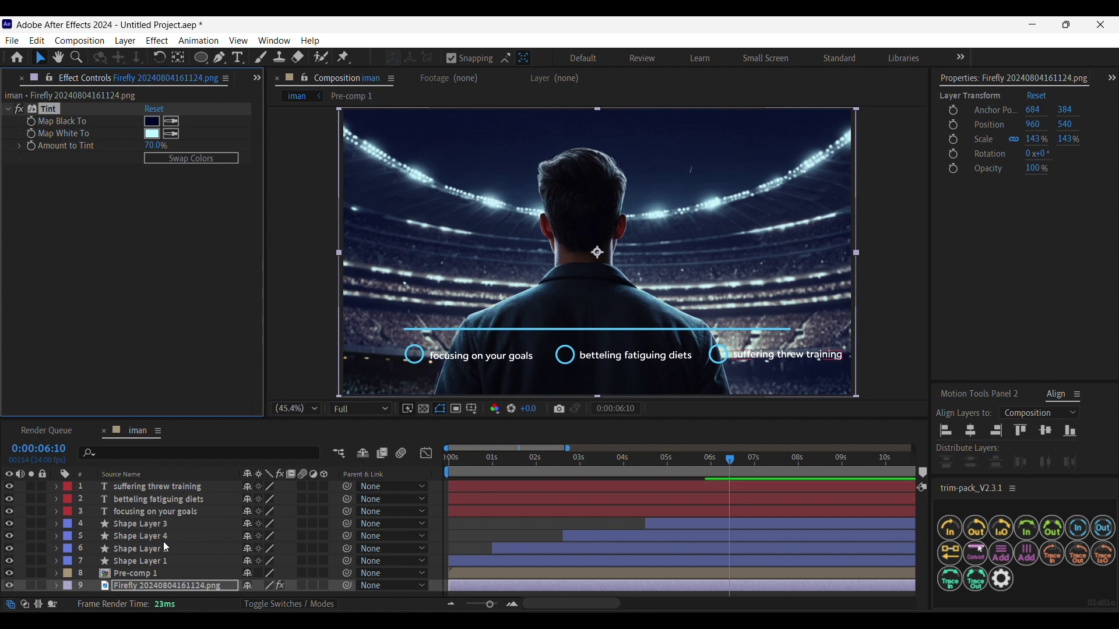
Step: Copy the Tint effect onto the Pre-comp 1 layer and reduce its amount to tint to 24%
{"action": "left_click", "coordinate": [128, 574]}
{"action": "key", "text": "ctrl+v"}
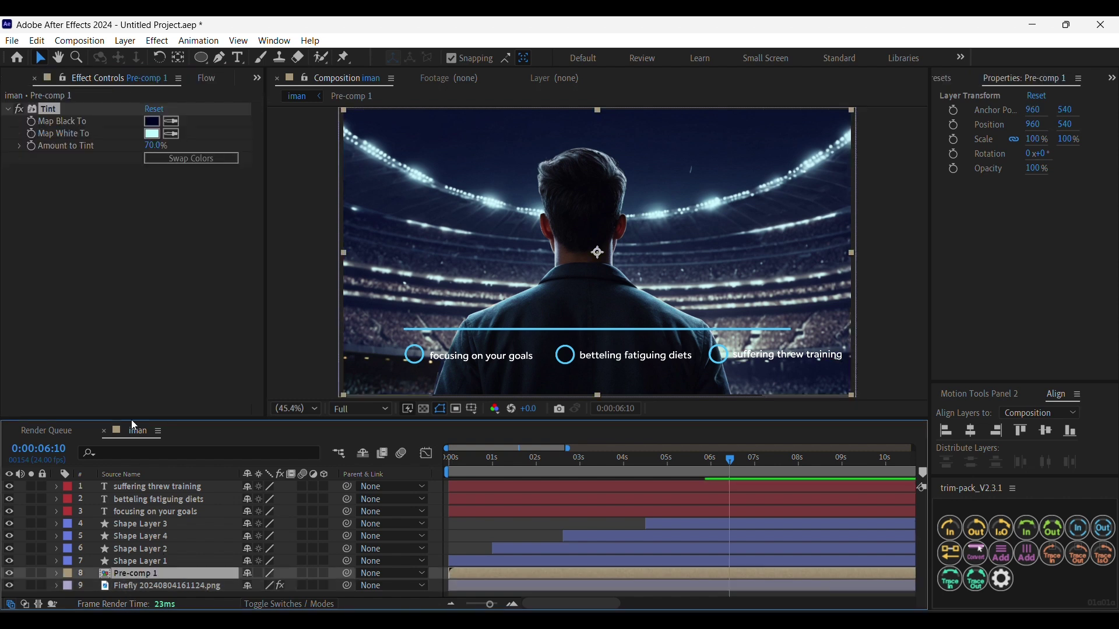
{"action": "left_click_drag", "start_coordinate": [153, 146], "coordinate": [118, 156]}
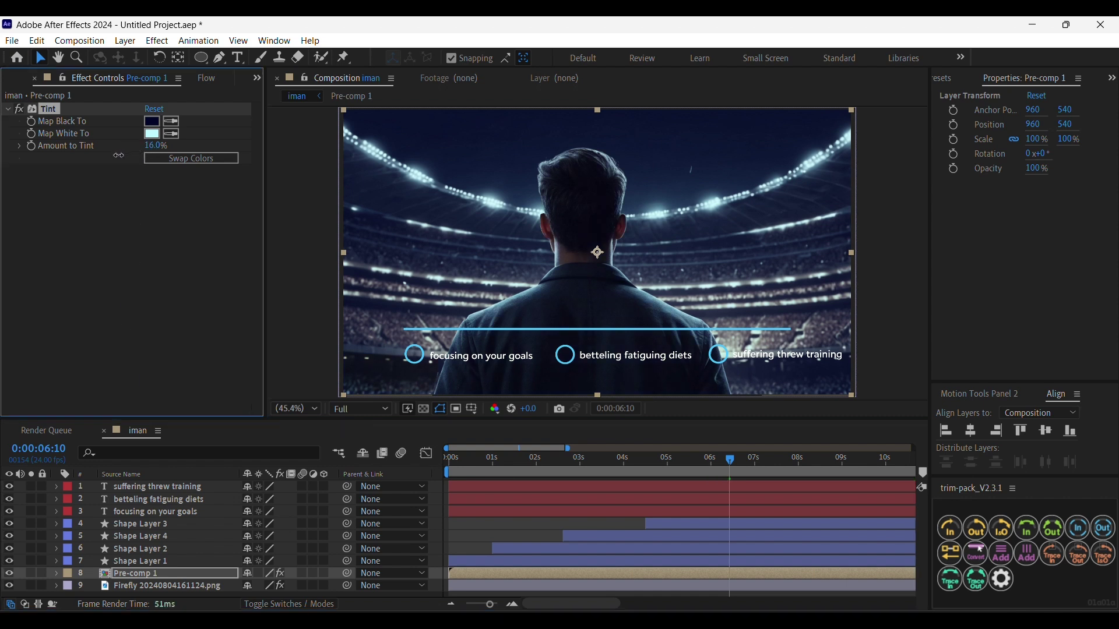
{"action": "left_click", "coordinate": [79, 41]}
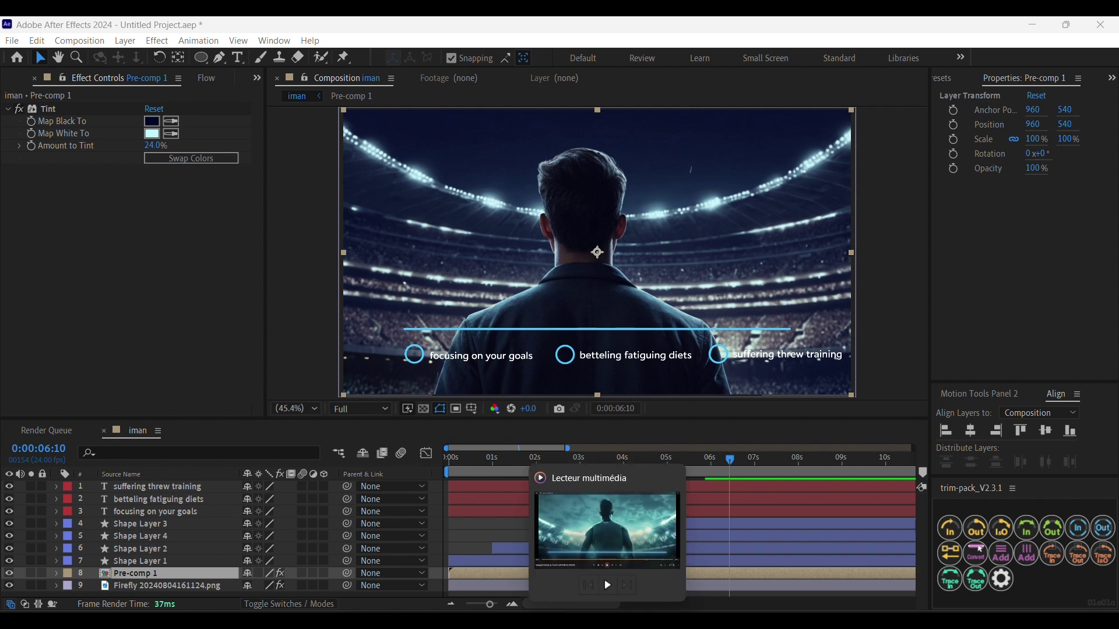
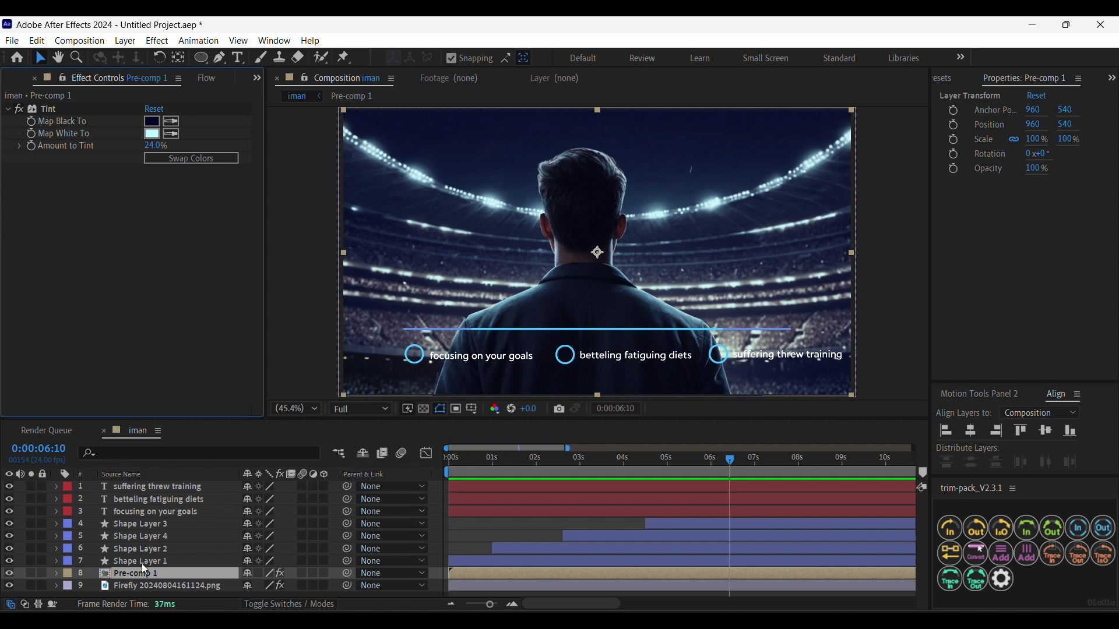
Step: Apply the Blur and Fade In preset to the "focusing on your goals" text layer
{"action": "left_click", "coordinate": [138, 511]}
{"action": "key", "text": "ctrl+space"}
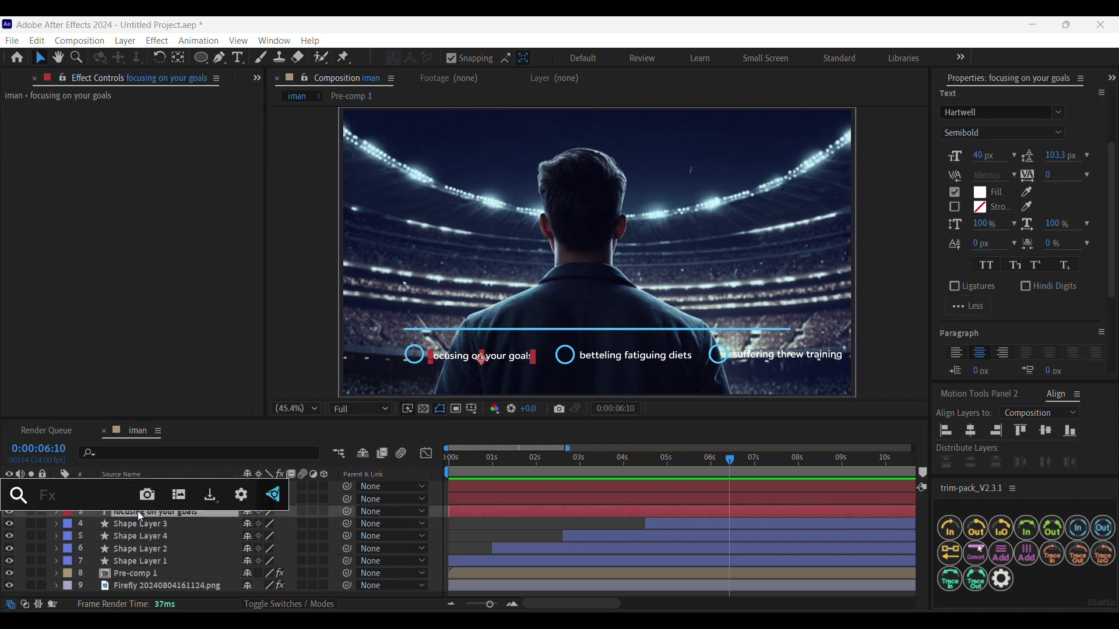
{"action": "type", "text": "blur"}
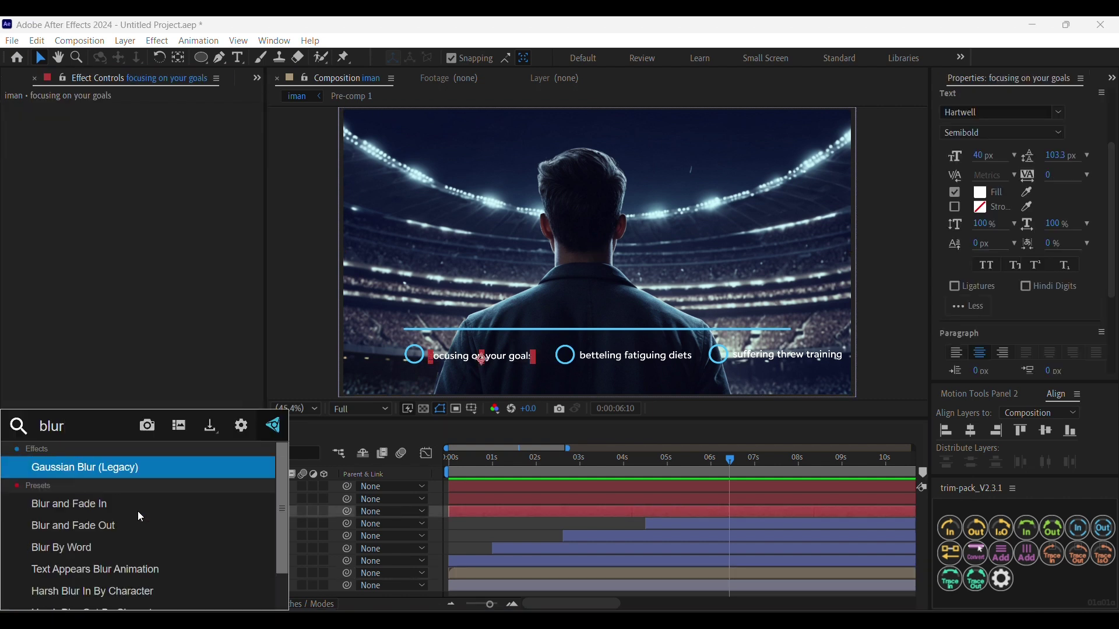
{"action": "key", "text": "Down"}
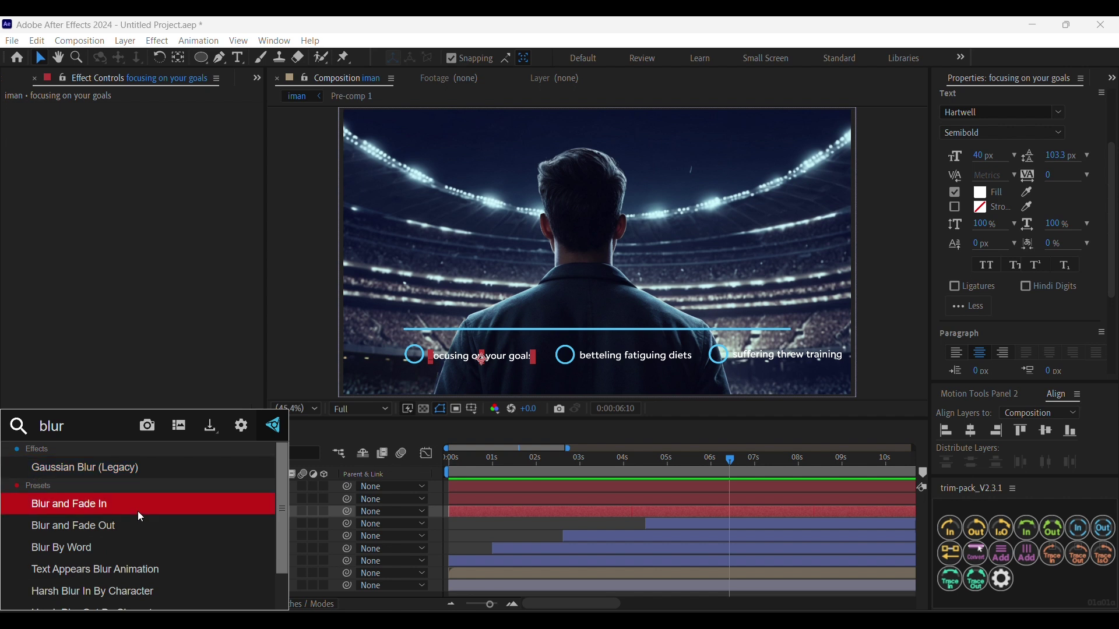
{"action": "key", "text": "Return"}
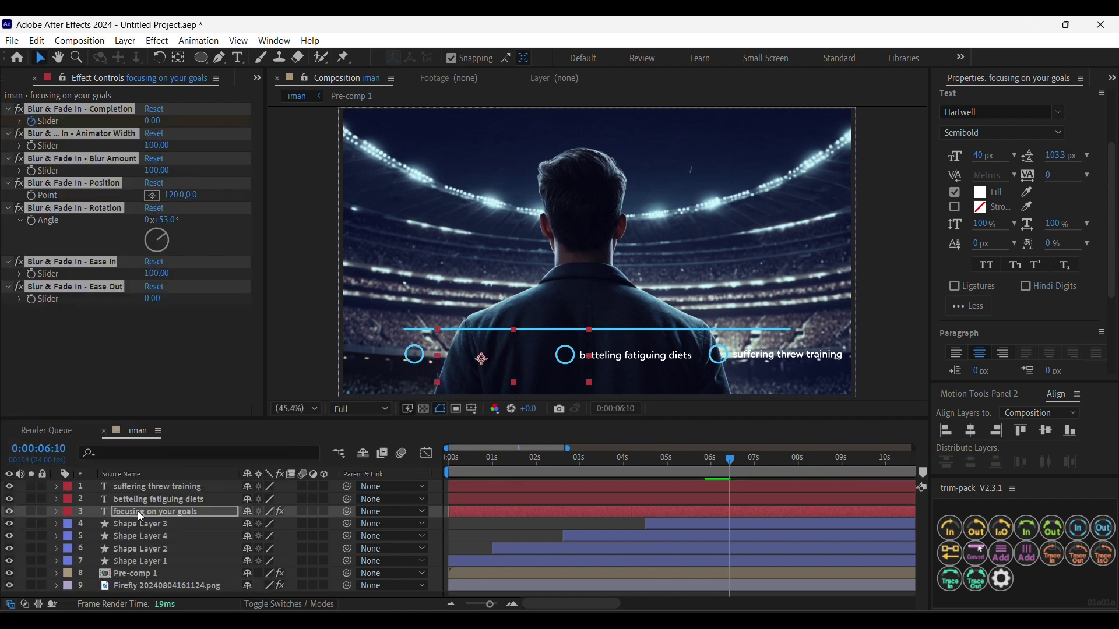
Step: Reveal the "focusing on your goals" layer's keyframes and move both Blur & Fade In Completion keyframes to start at 0:00:01:14
{"action": "left_click", "coordinate": [137, 511]}
{"action": "key", "text": "u"}
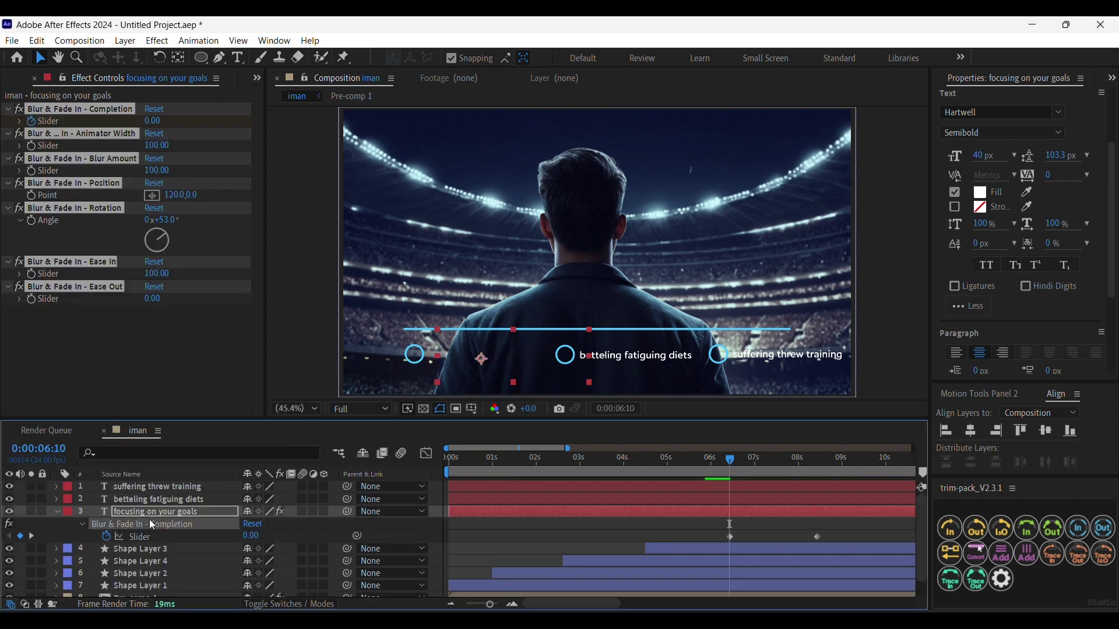
{"action": "left_click_drag", "start_coordinate": [721, 464], "coordinate": [658, 483]}
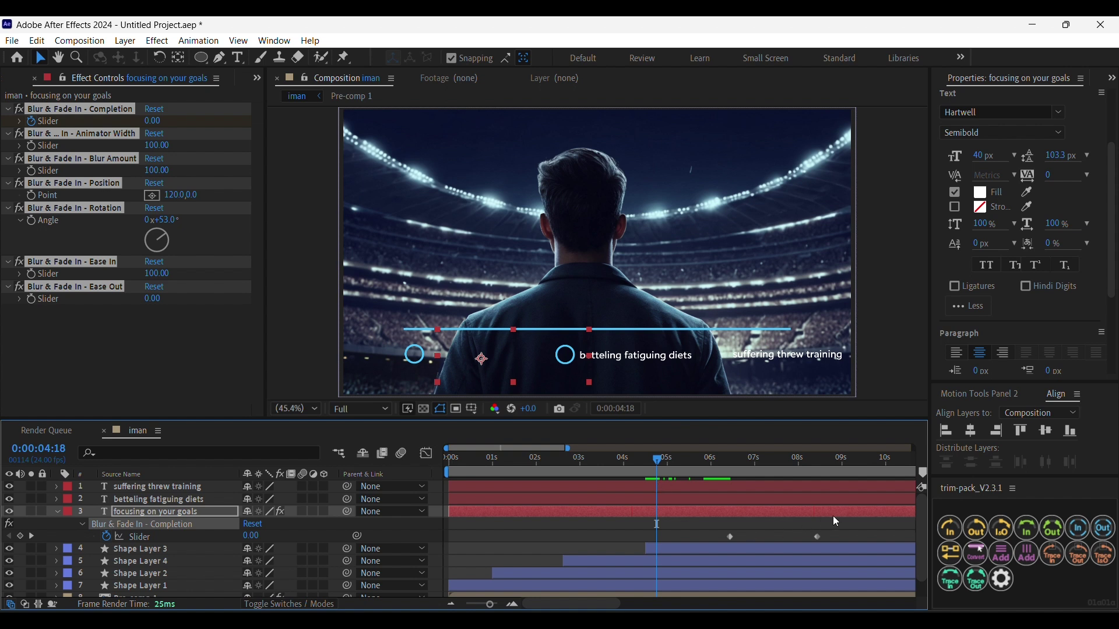
{"action": "left_click_drag", "start_coordinate": [836, 536], "coordinate": [519, 474]}
{"action": "left_click_drag", "start_coordinate": [654, 536], "coordinate": [518, 555]}
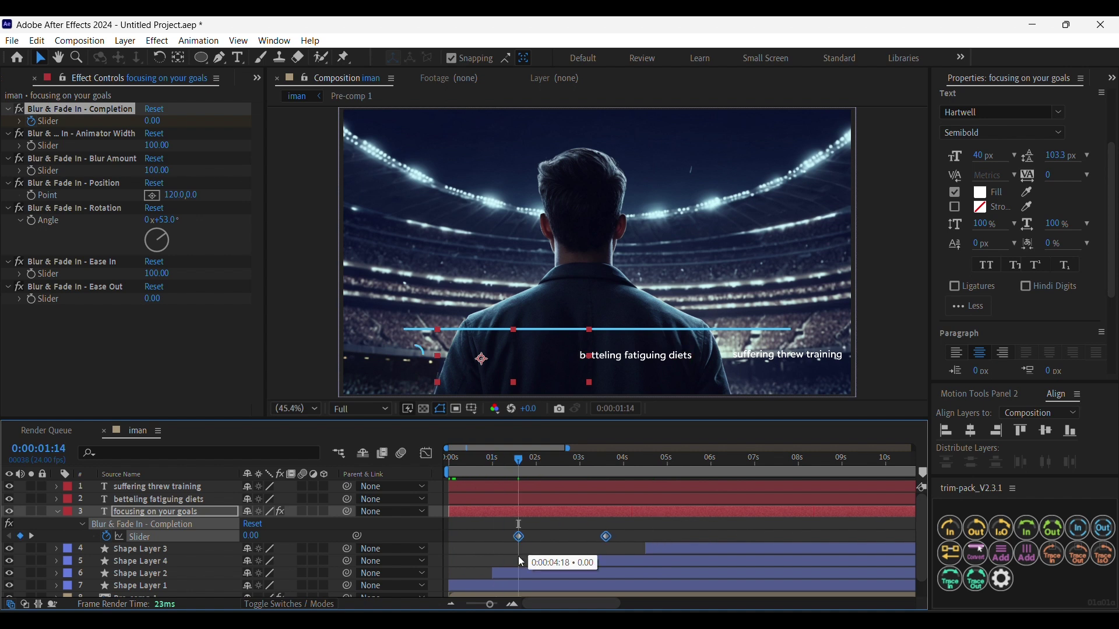
Step: Bring the end keyframe of the "focusing on your goals" fade forward to 0:00:03:00 and apply Easy Ease to both keyframes
{"action": "left_click", "coordinate": [604, 536]}
{"action": "left_click_drag", "start_coordinate": [604, 536], "coordinate": [477, 560]}
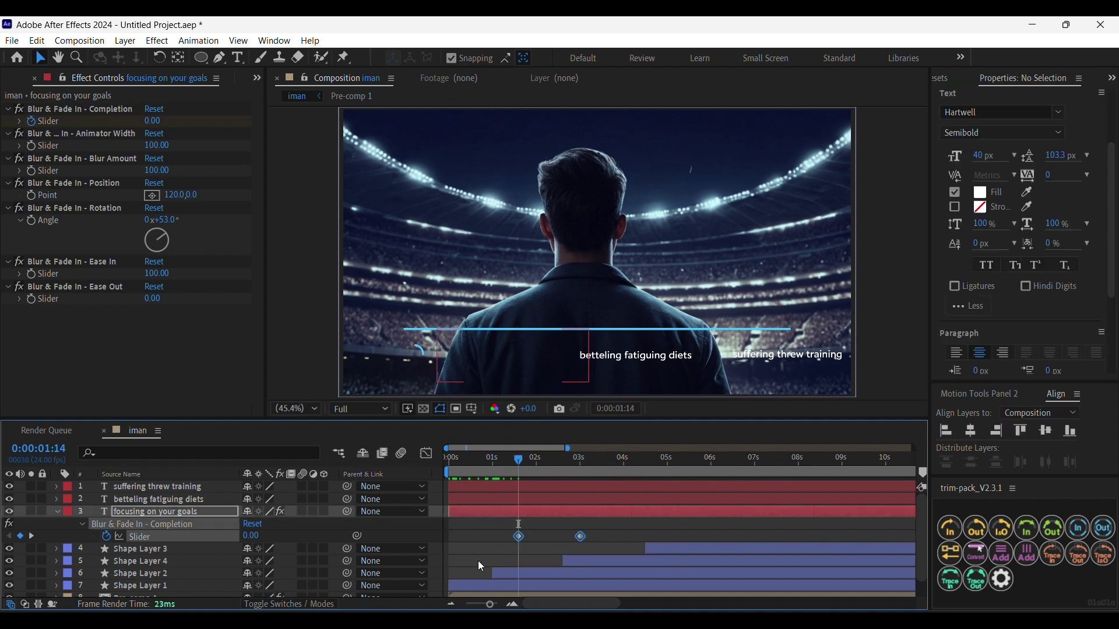
{"action": "key", "text": "F9"}
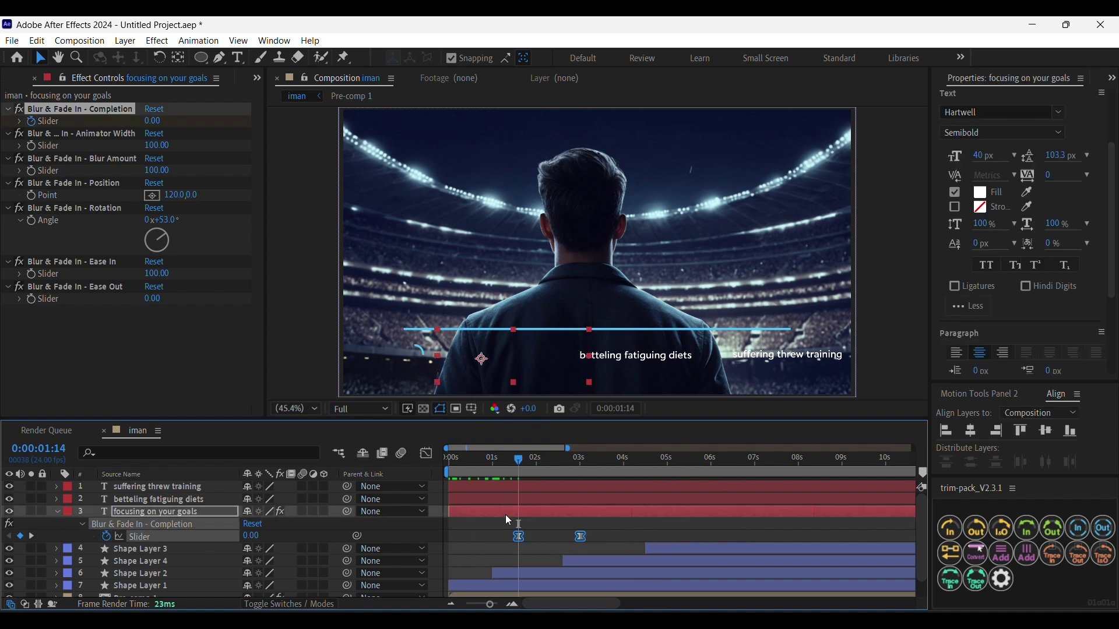
Step: Preview the "focusing on your goals" fade and move its first Completion keyframe slightly earlier, keeping the end at 0:00:03:00
{"action": "left_click", "coordinate": [506, 464]}
{"action": "key", "text": "space"}
{"action": "key", "text": "space"}
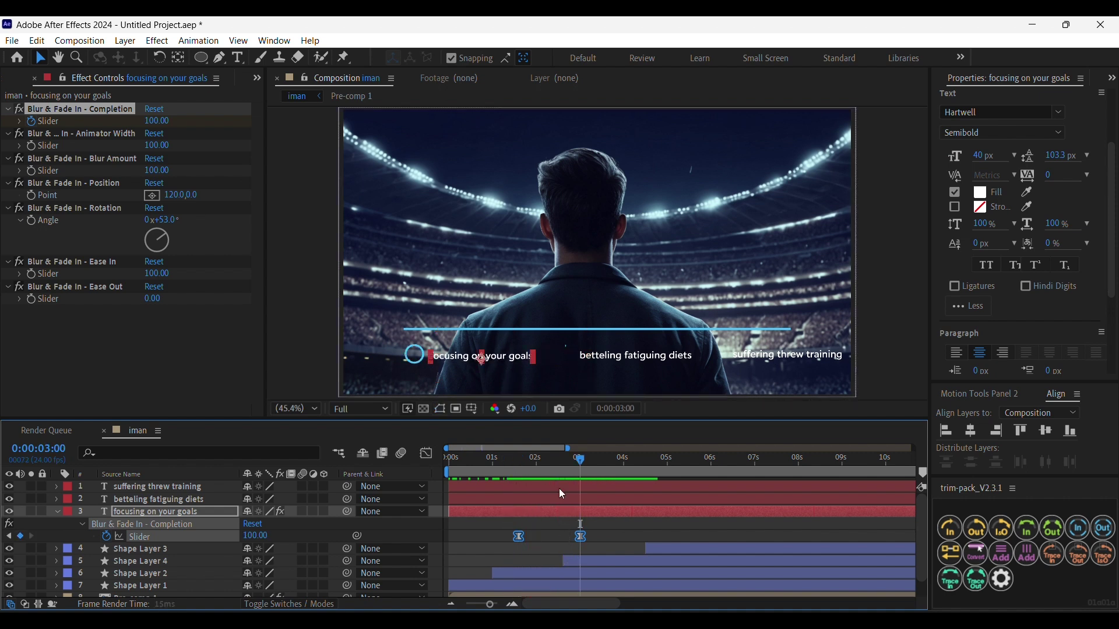
{"action": "left_click", "coordinate": [528, 524]}
{"action": "left_click_drag", "start_coordinate": [519, 536], "coordinate": [509, 536]}
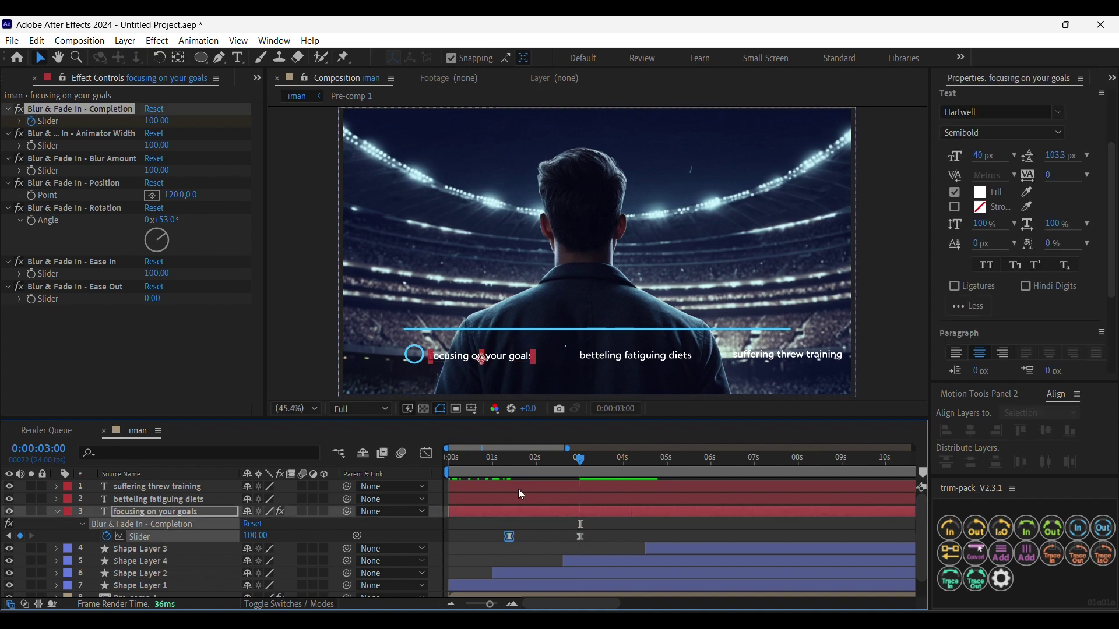
{"action": "left_click", "coordinate": [495, 464]}
{"action": "key", "text": "space"}
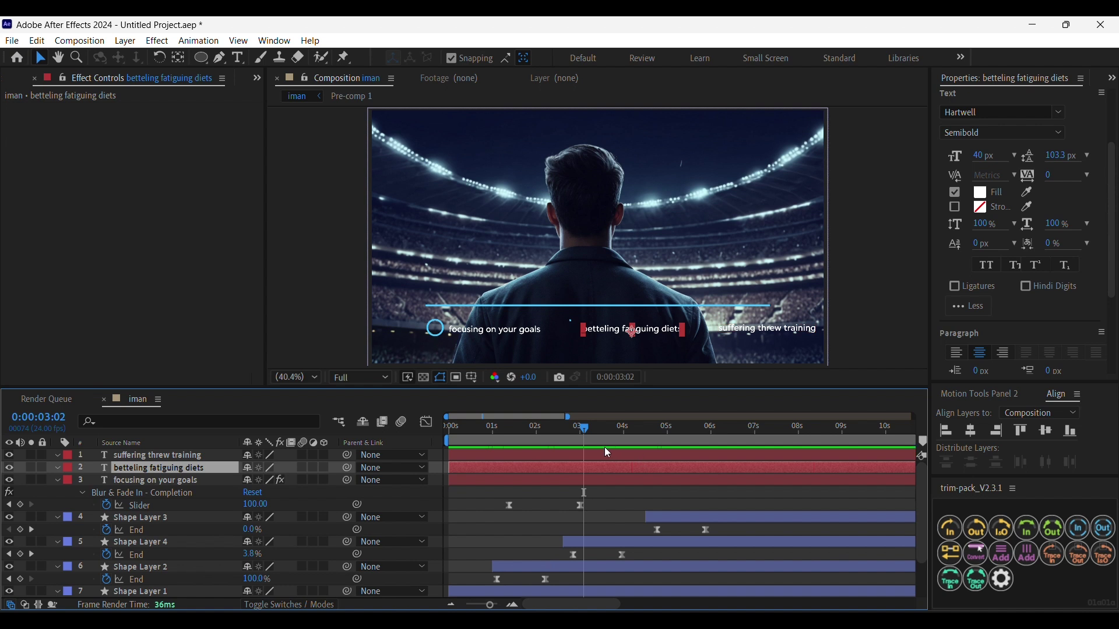
Step: Apply the Blur and Fade In preset to the "betteling fatiguing diets" and "suffering threw training" text layers
{"action": "key", "text": "ctrl+space"}
{"action": "type", "text": "blur and"}
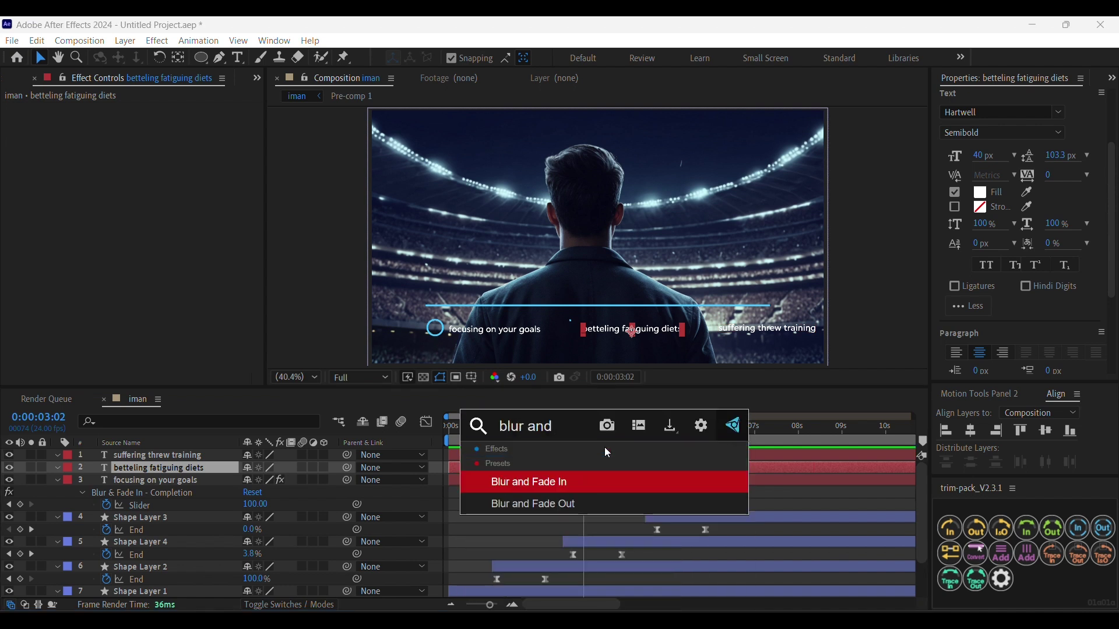
{"action": "key", "text": "Return"}
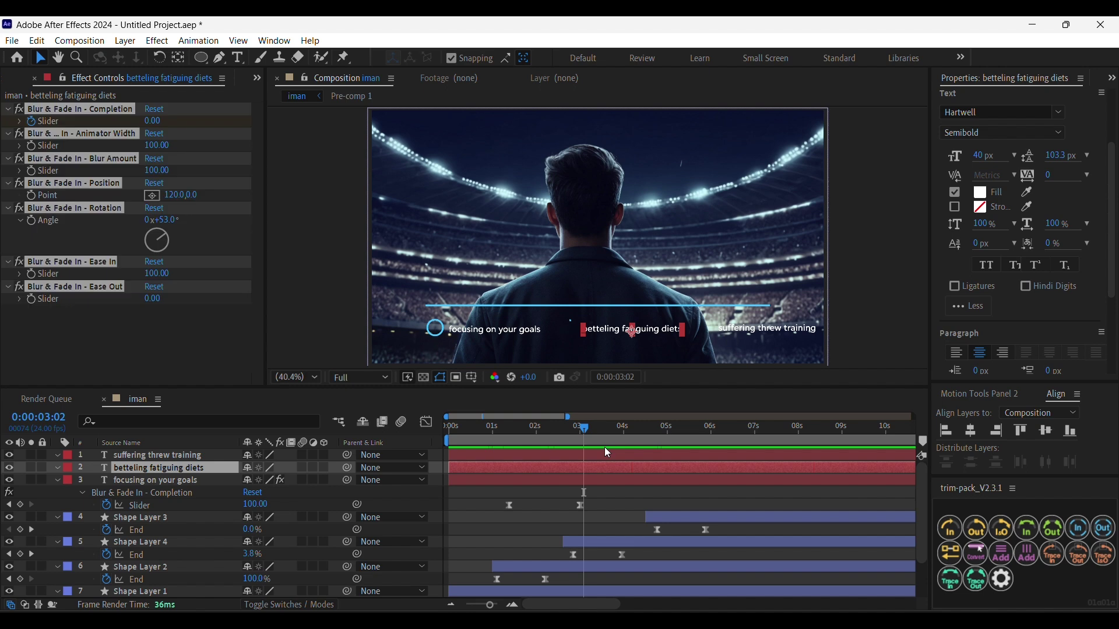
{"action": "left_click", "coordinate": [608, 455]}
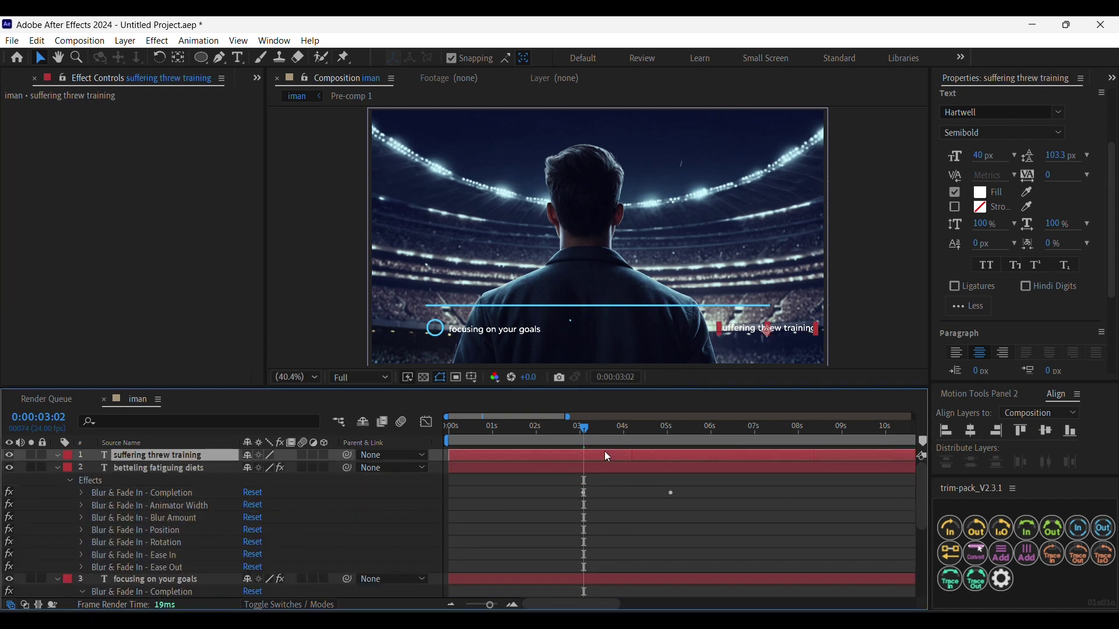
{"action": "key", "text": "ctrl+space"}
{"action": "type", "text": "blur and"}
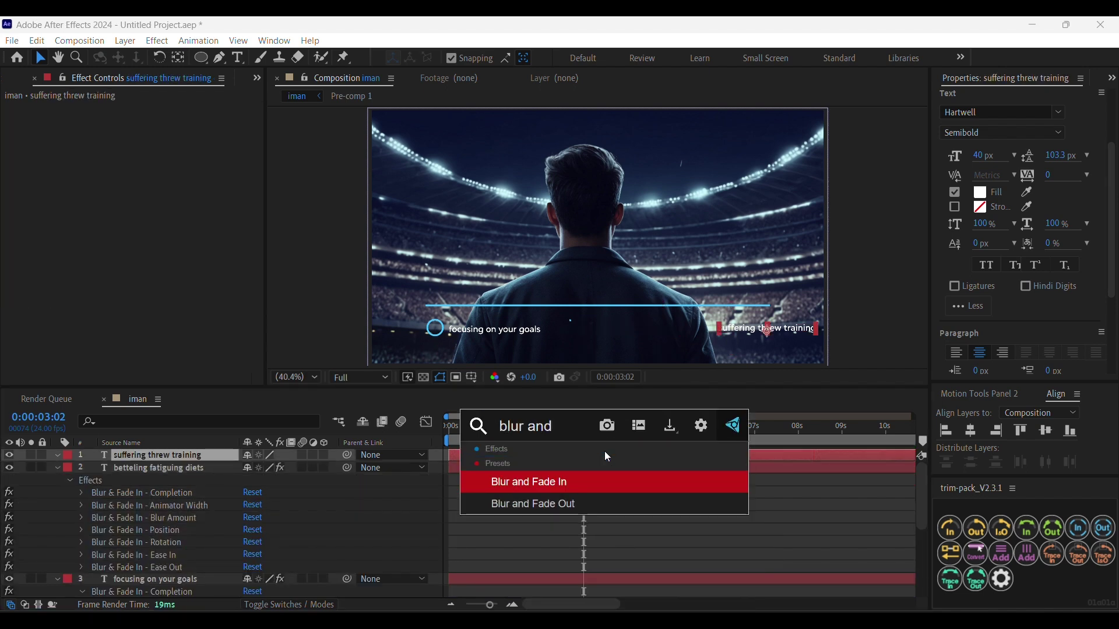
{"action": "key", "text": "Return"}
{"action": "key", "text": "u"}
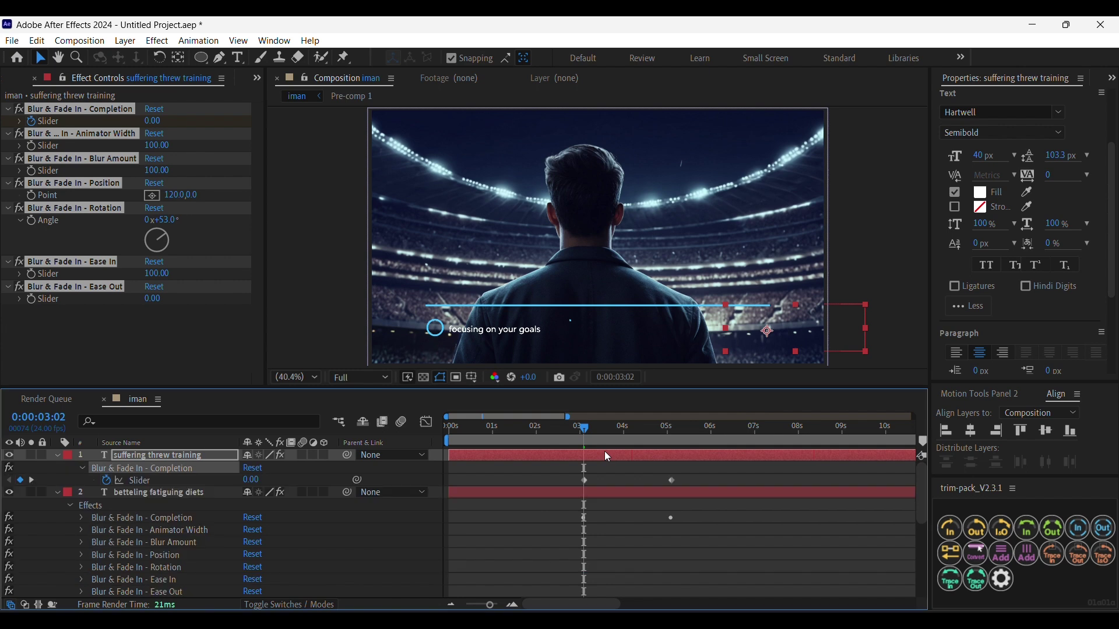
Step: Shorten the "betteling fatiguing diets" fade slightly and apply Easy Ease to both of its Completion keyframes
{"action": "left_click", "coordinate": [588, 492]}
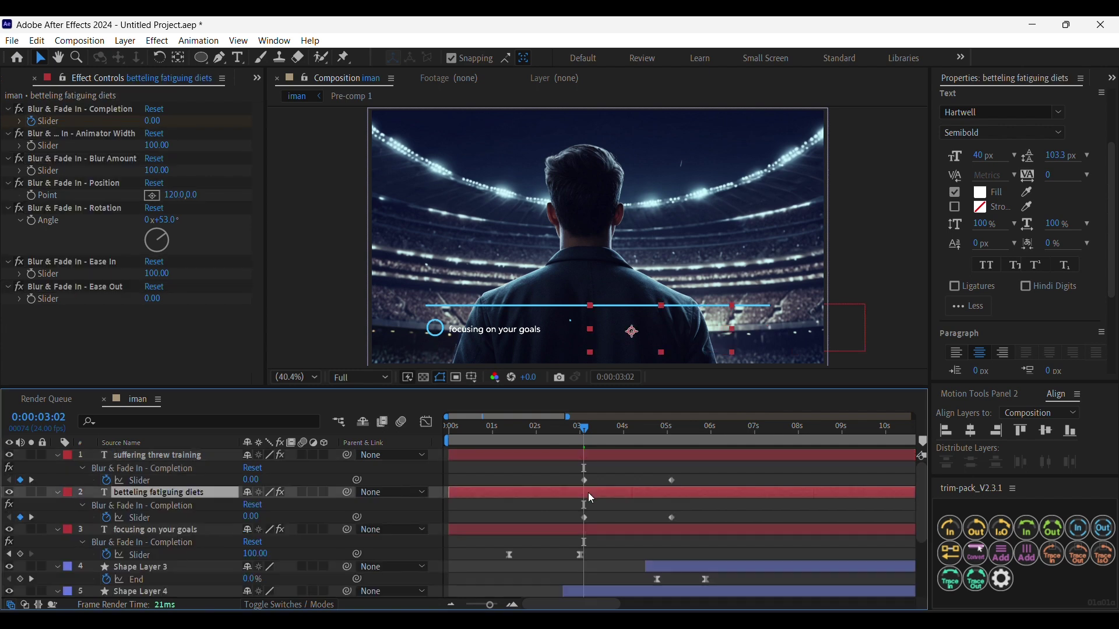
{"action": "scroll", "coordinate": [659, 540], "scroll_direction": "down", "scroll_amount": 2}
{"action": "scroll", "coordinate": [656, 541], "scroll_direction": "up", "scroll_amount": 2}
{"action": "left_click_drag", "start_coordinate": [671, 518], "coordinate": [517, 550]}
{"action": "left_click_drag", "start_coordinate": [691, 515], "coordinate": [522, 531]}
{"action": "key", "text": "F9"}
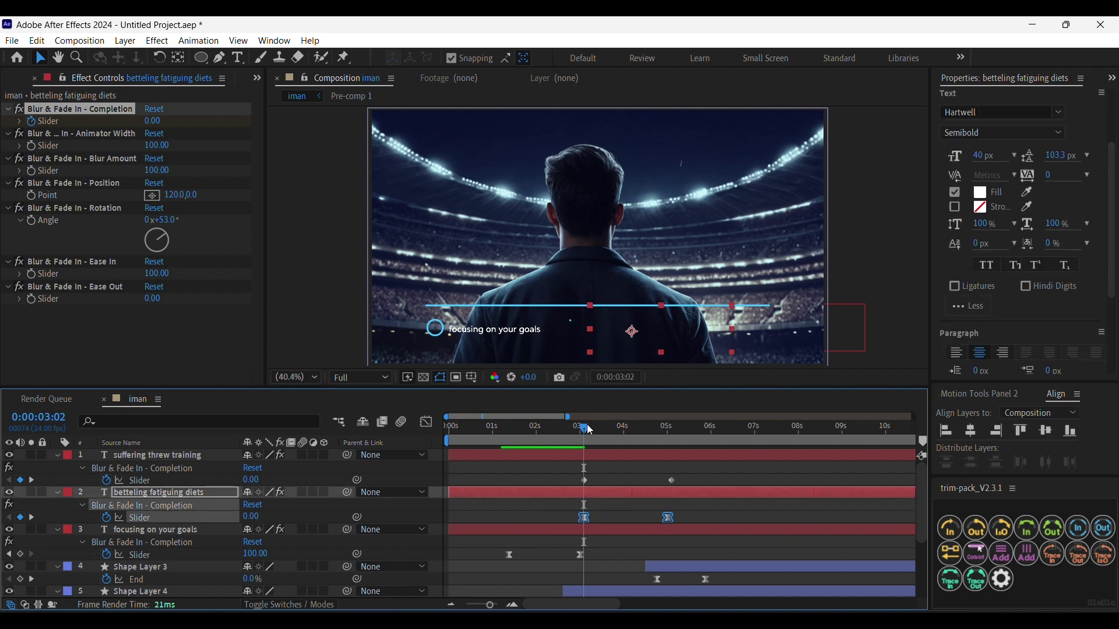
Step: Time the second and third captions' fades to begin with their circles' animations, and preview the composition from the start
{"action": "left_click_drag", "start_coordinate": [590, 430], "coordinate": [621, 432]}
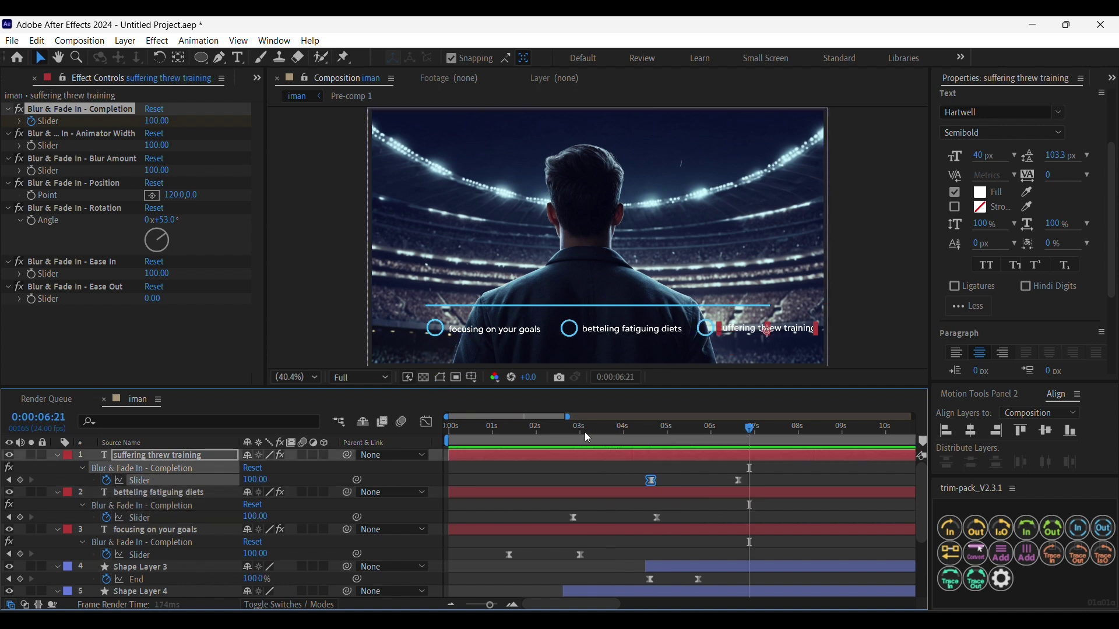
{"action": "left_click_drag", "start_coordinate": [597, 432], "coordinate": [369, 434]}
{"action": "key", "text": "space"}
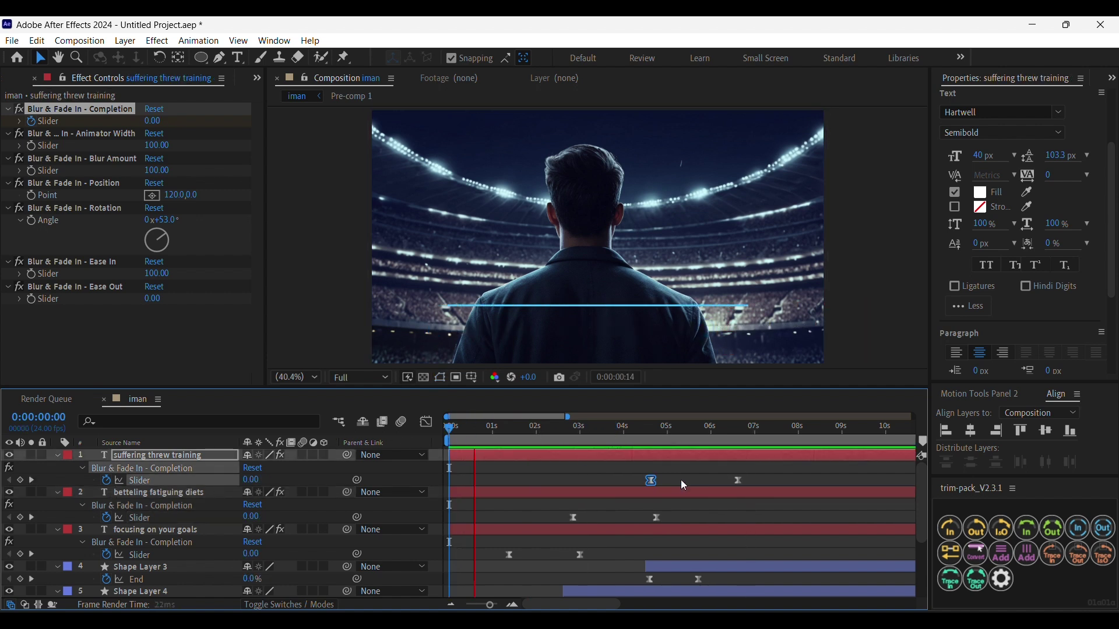
{"action": "key", "text": "space"}
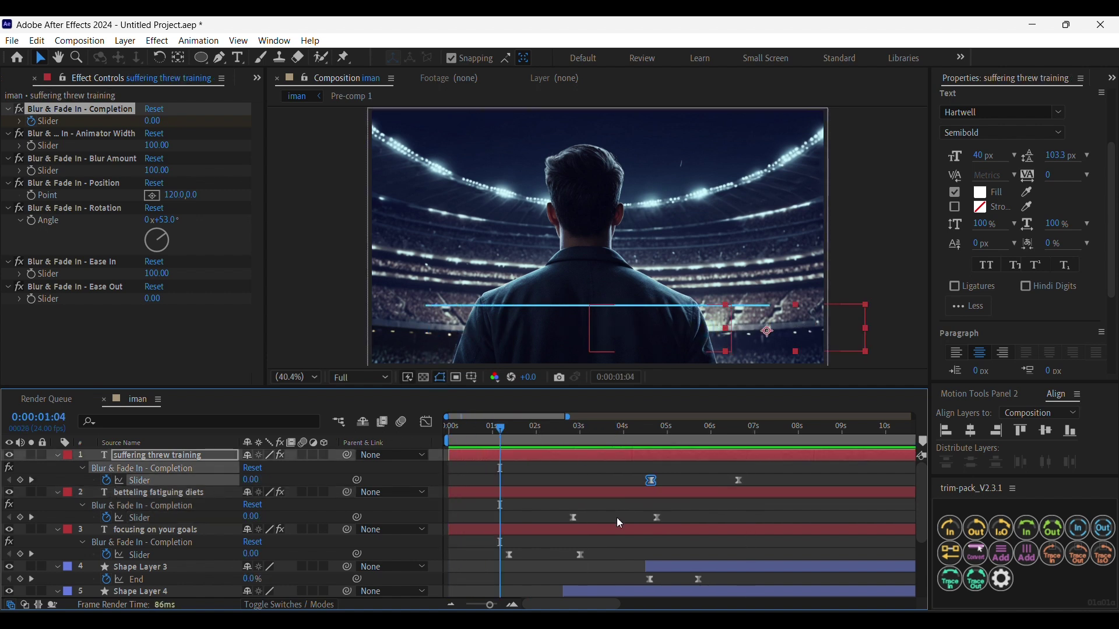
Step: Collapse the expanded properties of all text and shape layers in the timeline
{"action": "left_click", "coordinate": [57, 508]}
{"action": "left_click", "coordinate": [58, 512]}
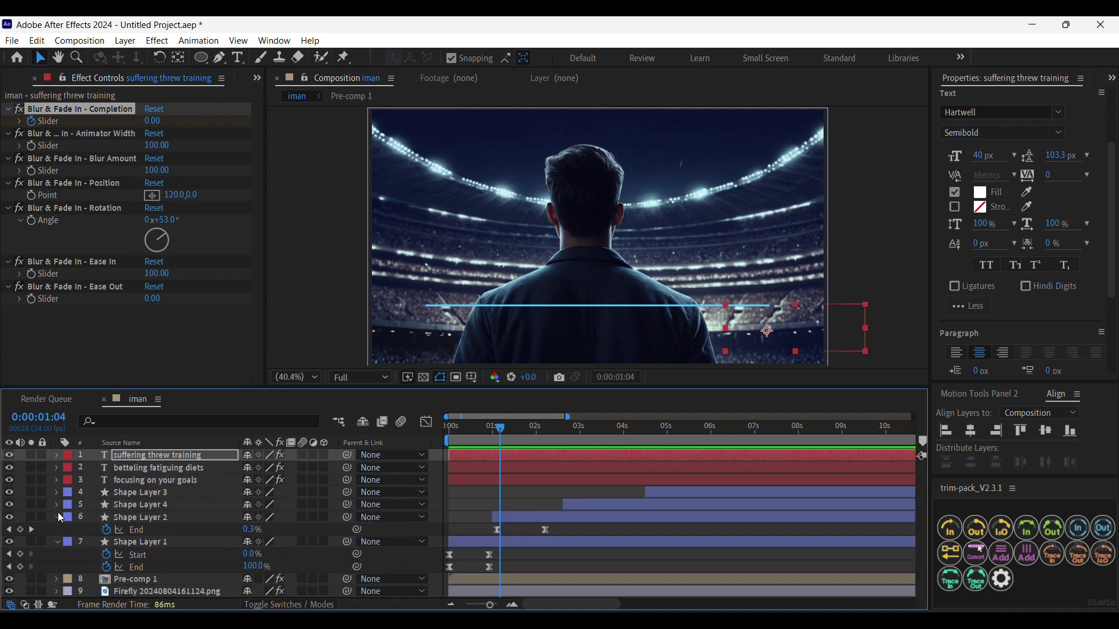
{"action": "left_click", "coordinate": [58, 515]}
{"action": "left_click", "coordinate": [57, 528]}
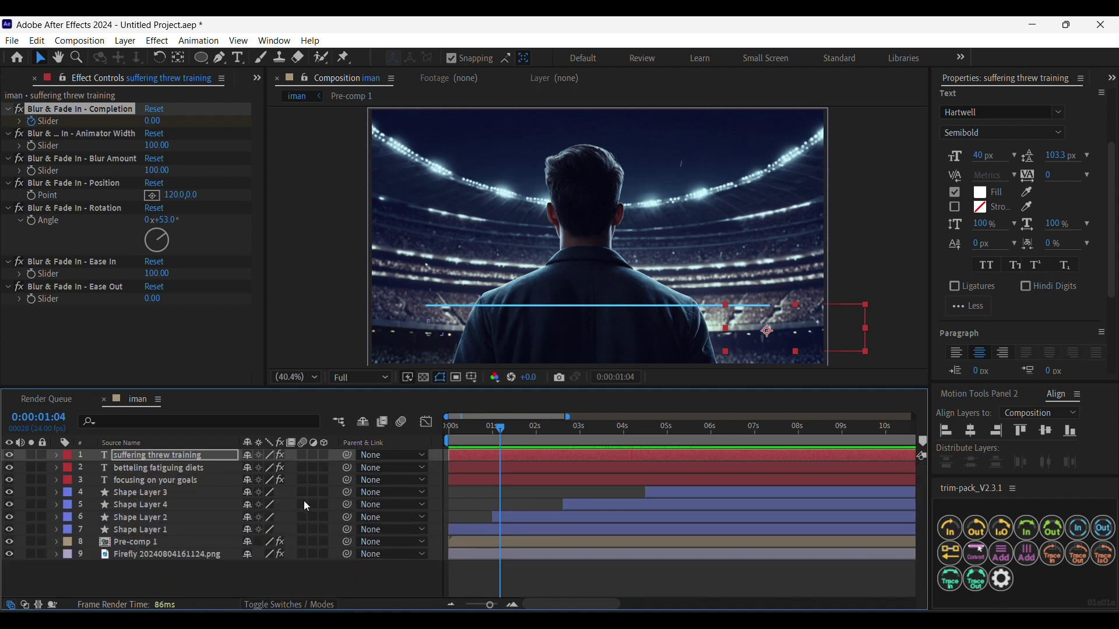
Step: Try the Deep Glow effect on the Shape Layer 1 line, and undo it
{"action": "left_click", "coordinate": [171, 531]}
{"action": "key", "text": "ctrl+space"}
{"action": "type", "text": "deep"}
{"action": "key", "text": "Return"}
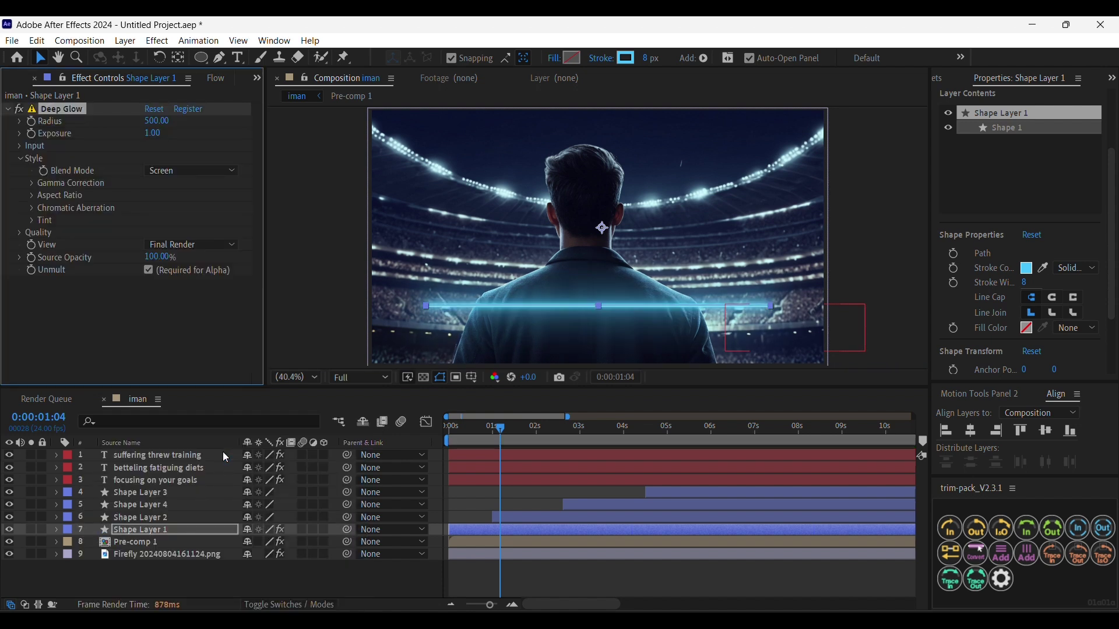
{"action": "key", "text": "ctrl+z"}
Step: Apply the Glow effect to Shape Layer 1 and duplicate it twice
{"action": "key", "text": "ctrl+space"}
{"action": "type", "text": "glo"}
{"action": "key", "text": "Return"}
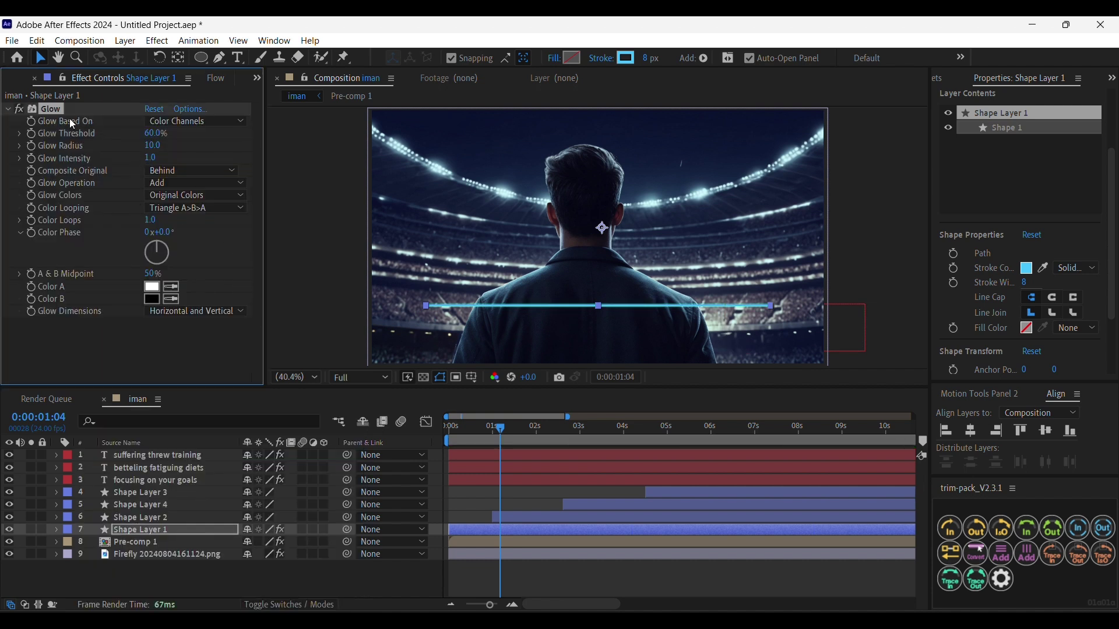
{"action": "right_click", "coordinate": [50, 110]}
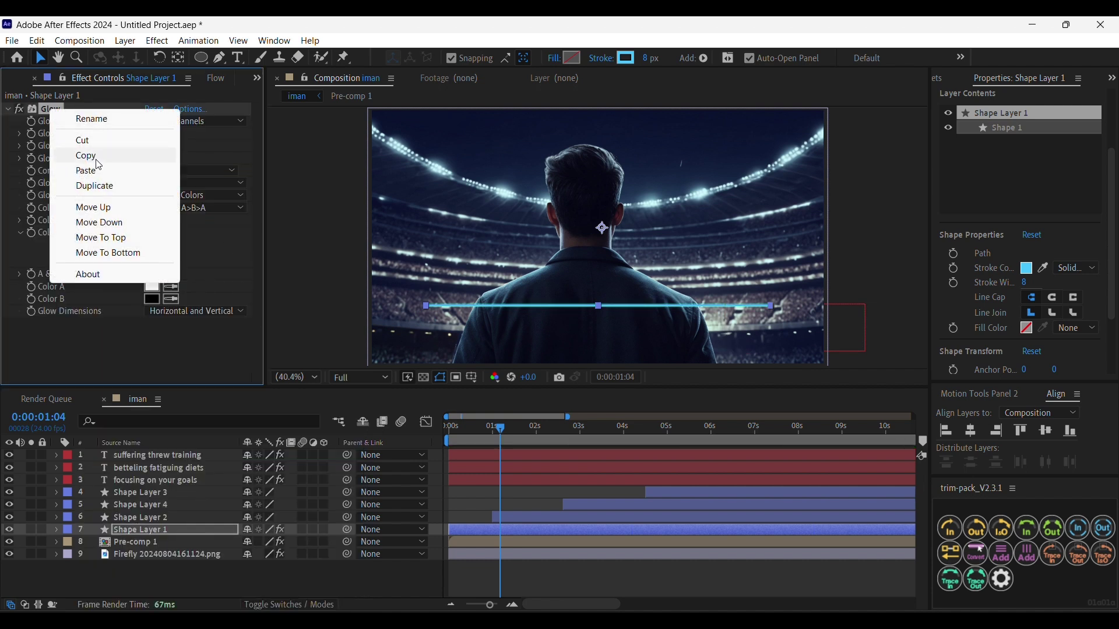
{"action": "left_click", "coordinate": [98, 188]}
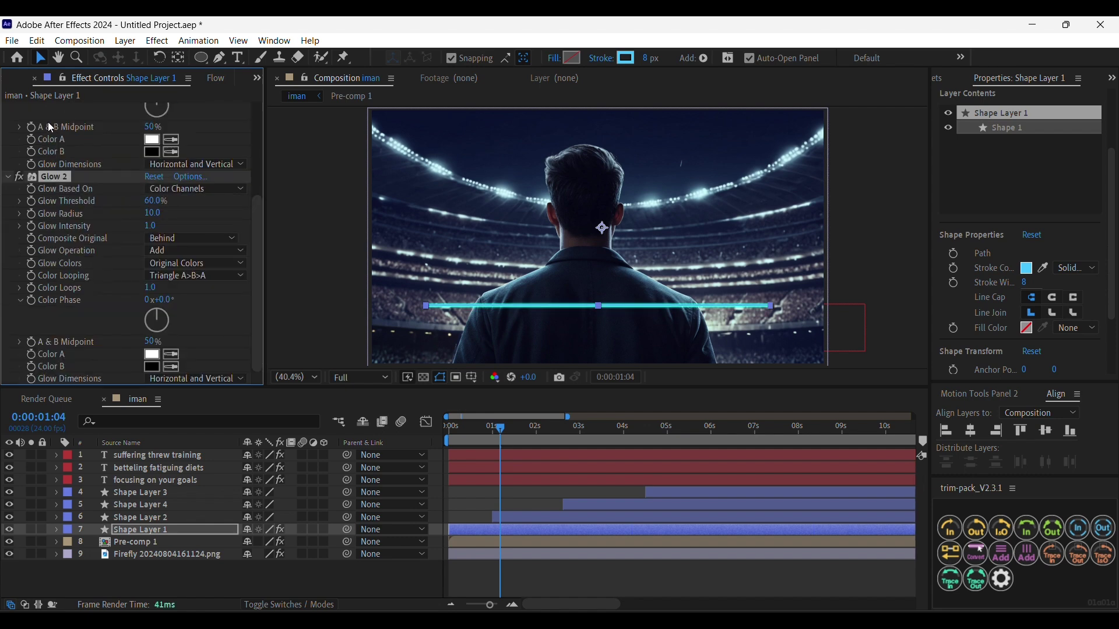
{"action": "right_click", "coordinate": [51, 179]}
{"action": "left_click", "coordinate": [93, 252]}
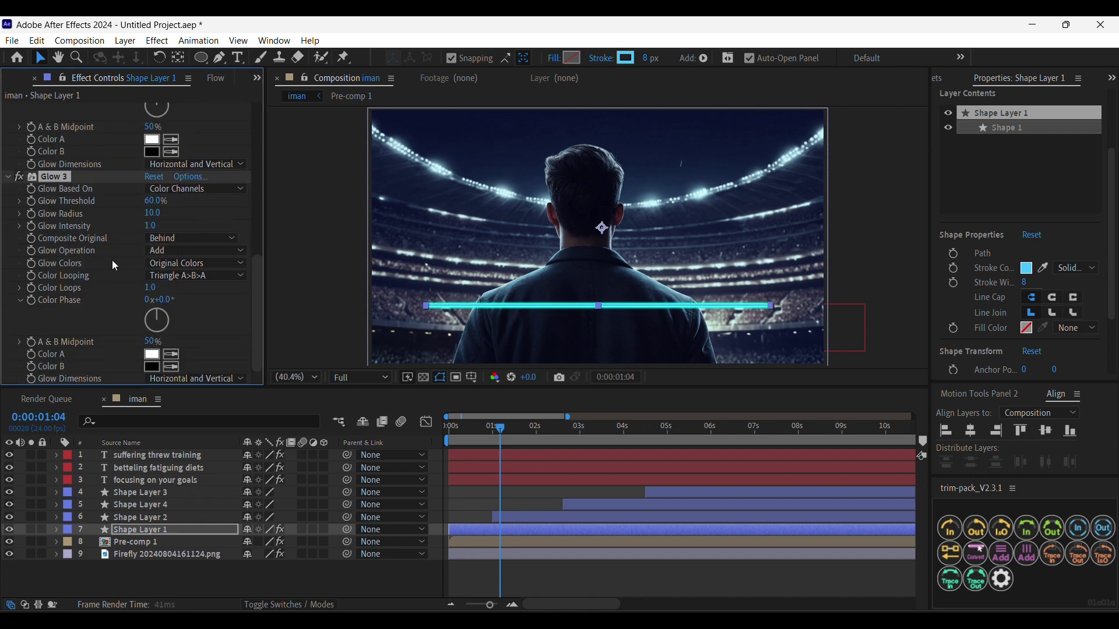
Step: Delete all three Glow effects from Shape Layer 1
{"action": "scroll", "coordinate": [51, 221], "scroll_direction": "up", "scroll_amount": 5}
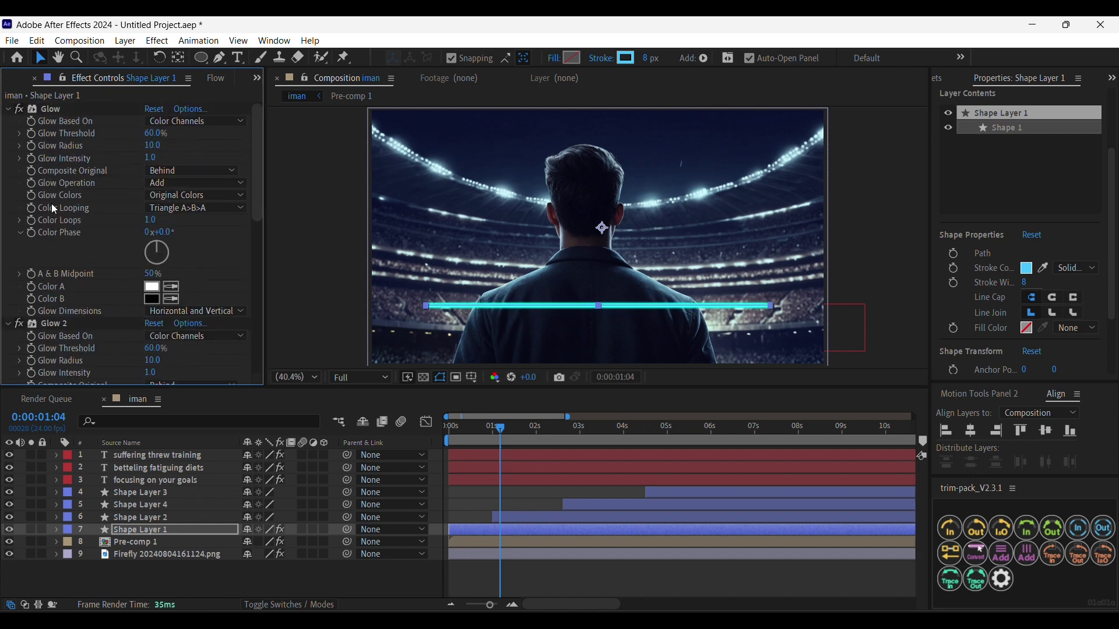
{"action": "left_click", "coordinate": [54, 111]}
{"action": "left_click", "coordinate": [65, 324], "text": "shift"}
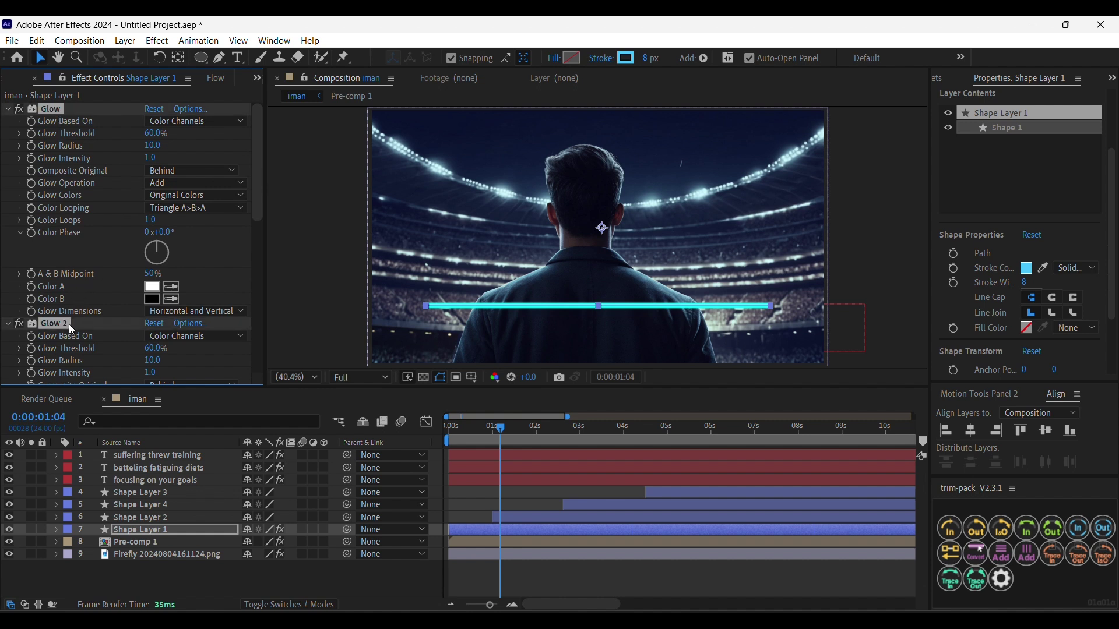
{"action": "key", "text": "Delete"}
Step: Apply the Deep Glow effect to Shape Layer 1 with a radius of 120 and an exposure of 0.6
{"action": "key", "text": "ctrl+space"}
{"action": "type", "text": "deep"}
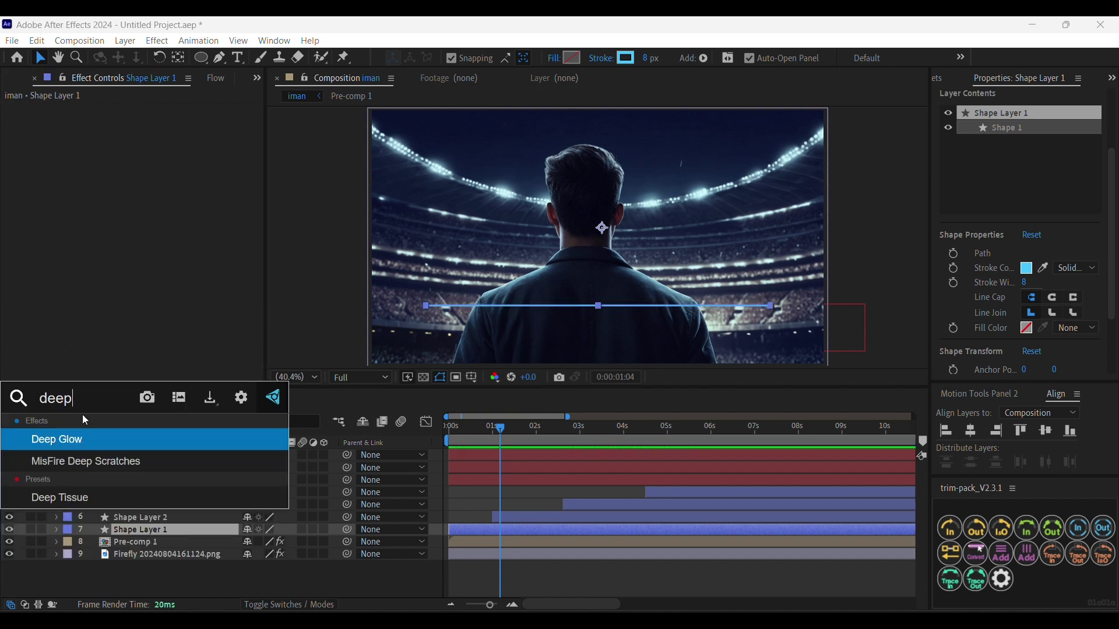
{"action": "key", "text": "Return"}
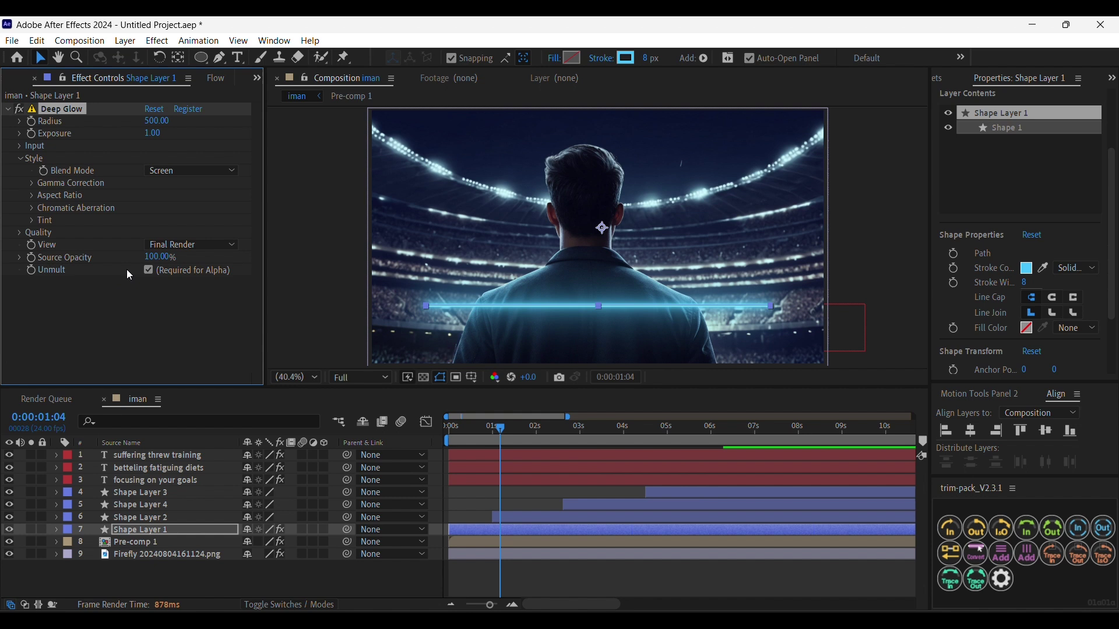
{"action": "left_click", "coordinate": [156, 121]}
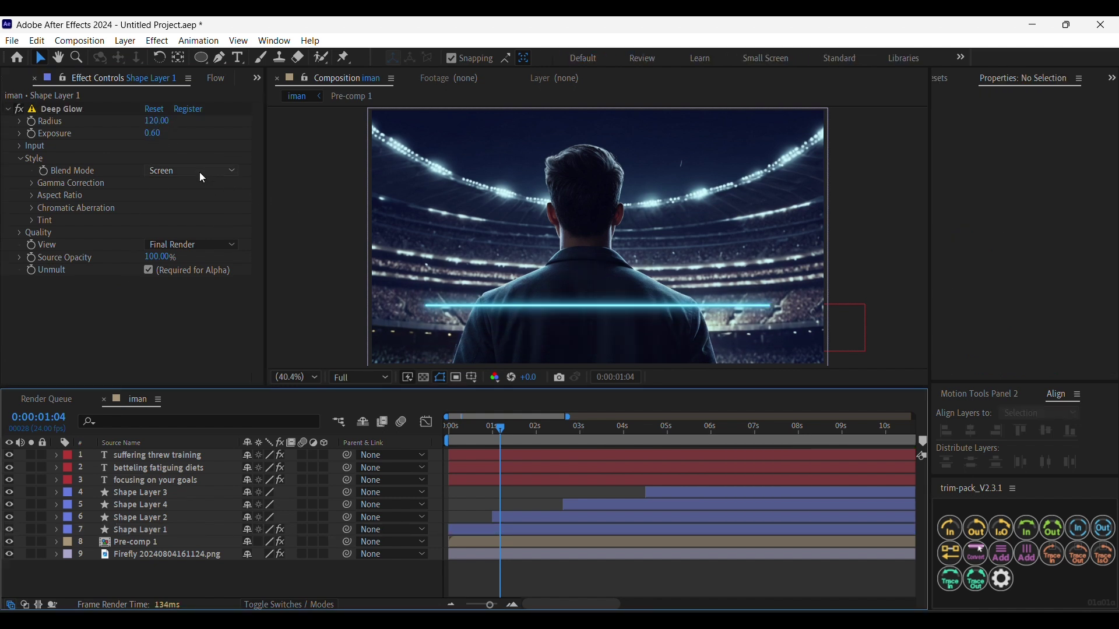
Step: Reduce the Deep Glow exposure on Shape Layer 1 to 0.4 and finally to 0.35
{"action": "left_click", "coordinate": [157, 135]}
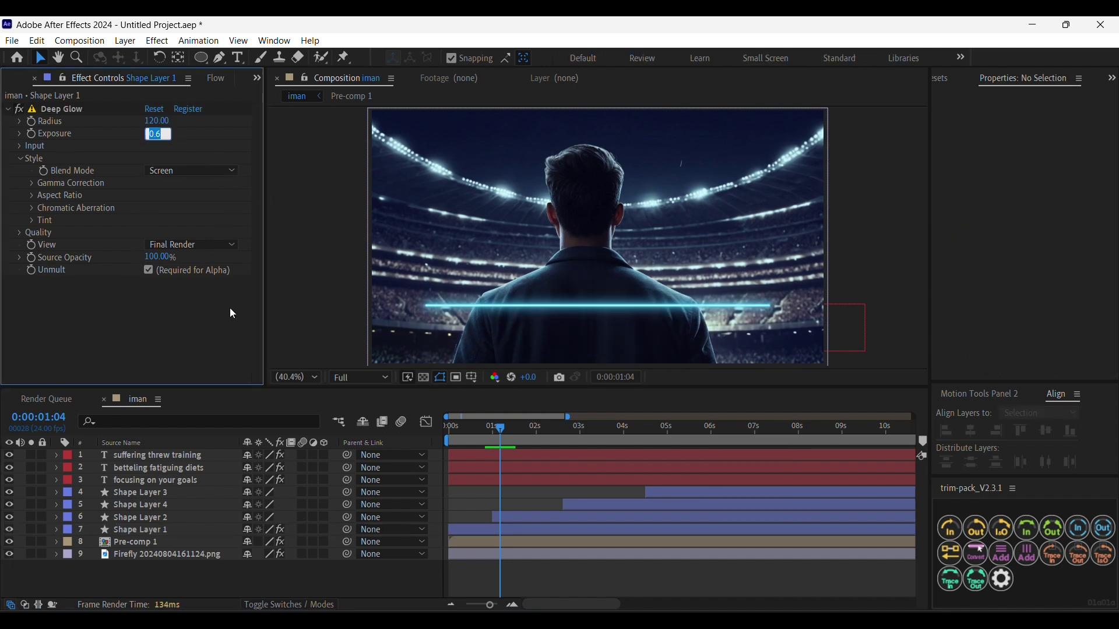
{"action": "type", "text": "0.4"}
{"action": "key", "text": "Return"}
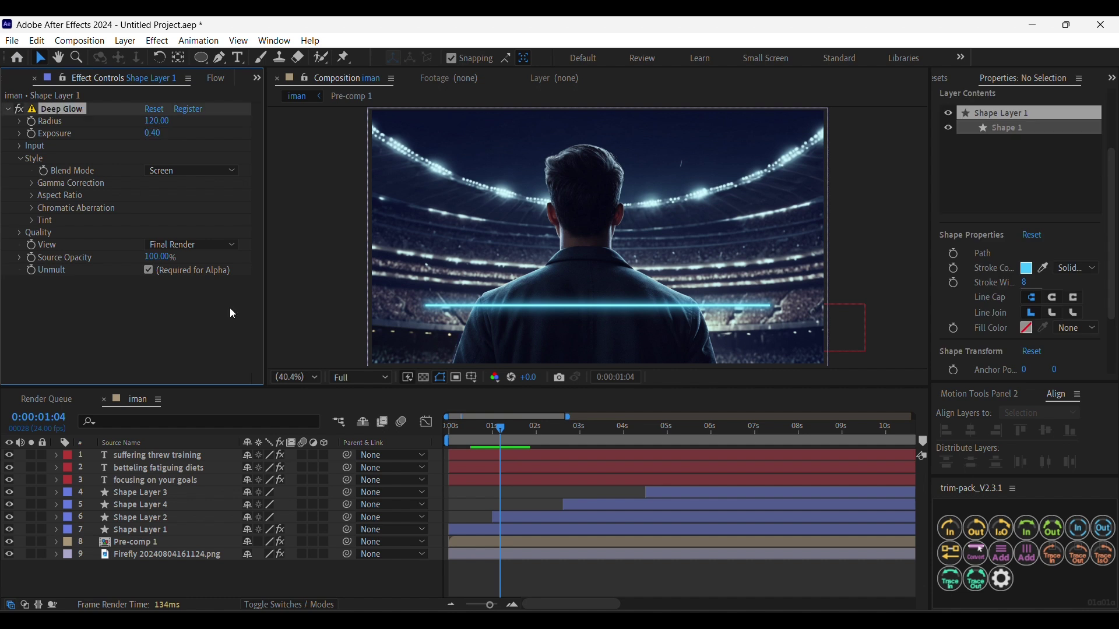
{"action": "left_click", "coordinate": [153, 134]}
{"action": "type", "text": "0.35"}
{"action": "key", "text": "Return"}
{"action": "left_click", "coordinate": [396, 573]}
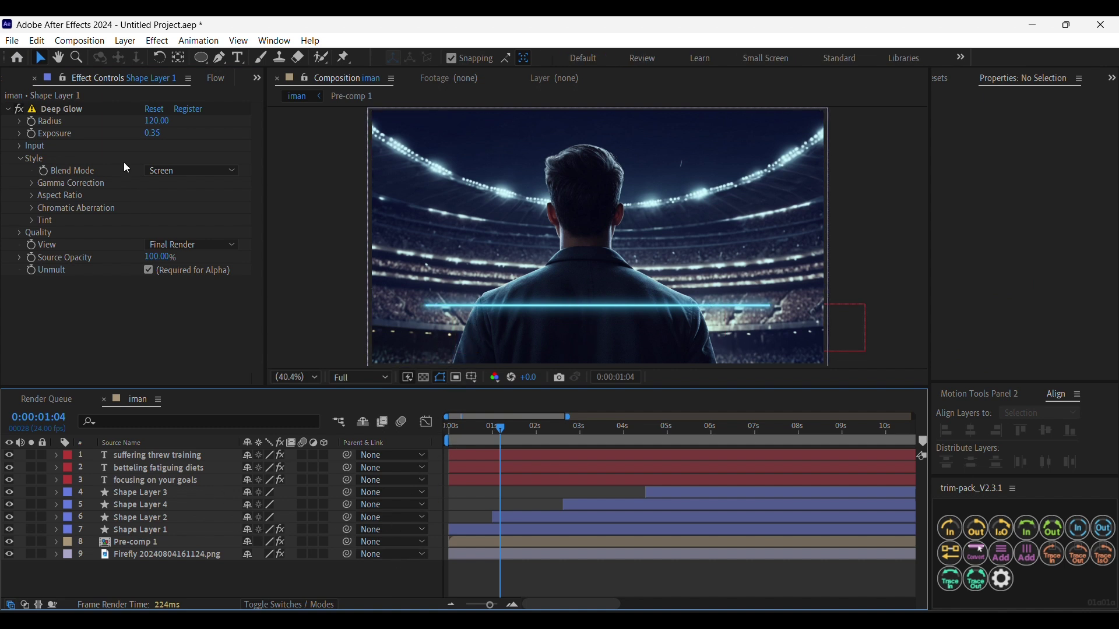
Step: Copy the Deep Glow effect from Shape Layer 1 onto Shape Layers 2, 4 and 3, and view the frame at 0:00:07:09
{"action": "left_click", "coordinate": [69, 109]}
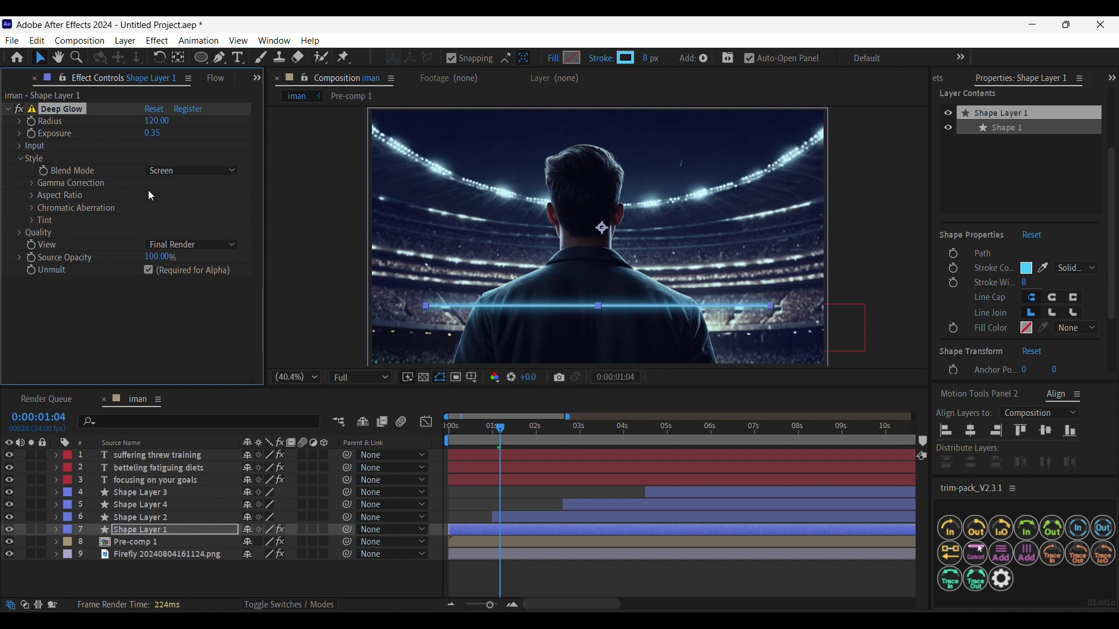
{"action": "left_click", "coordinate": [156, 517]}
{"action": "left_click", "coordinate": [156, 507], "text": "ctrl"}
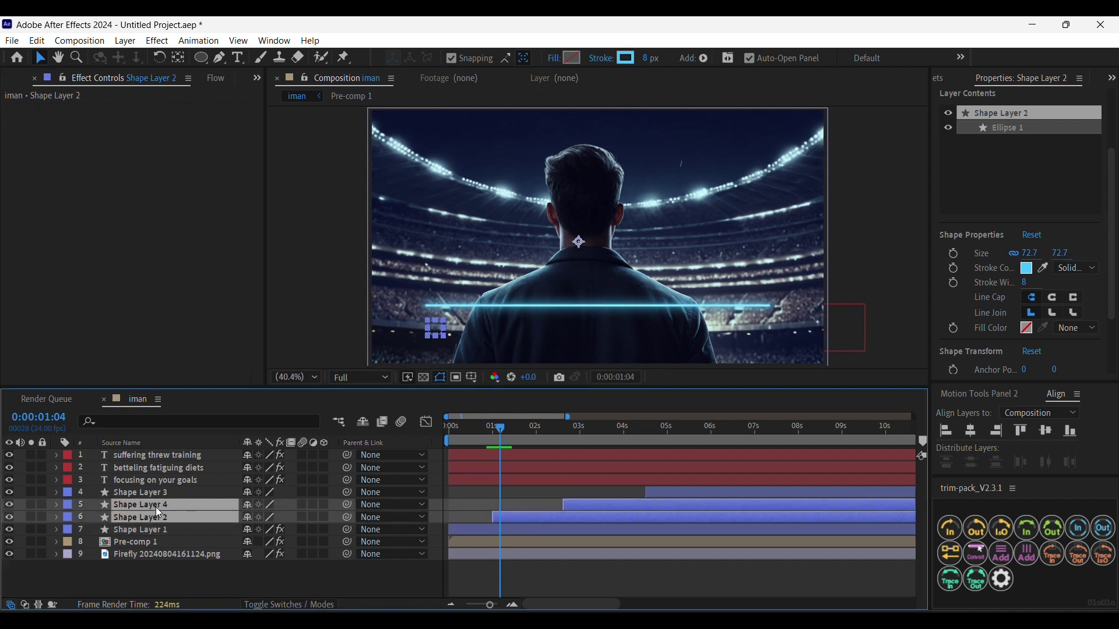
{"action": "left_click", "coordinate": [155, 495], "text": "ctrl"}
{"action": "key", "text": "ctrl+v"}
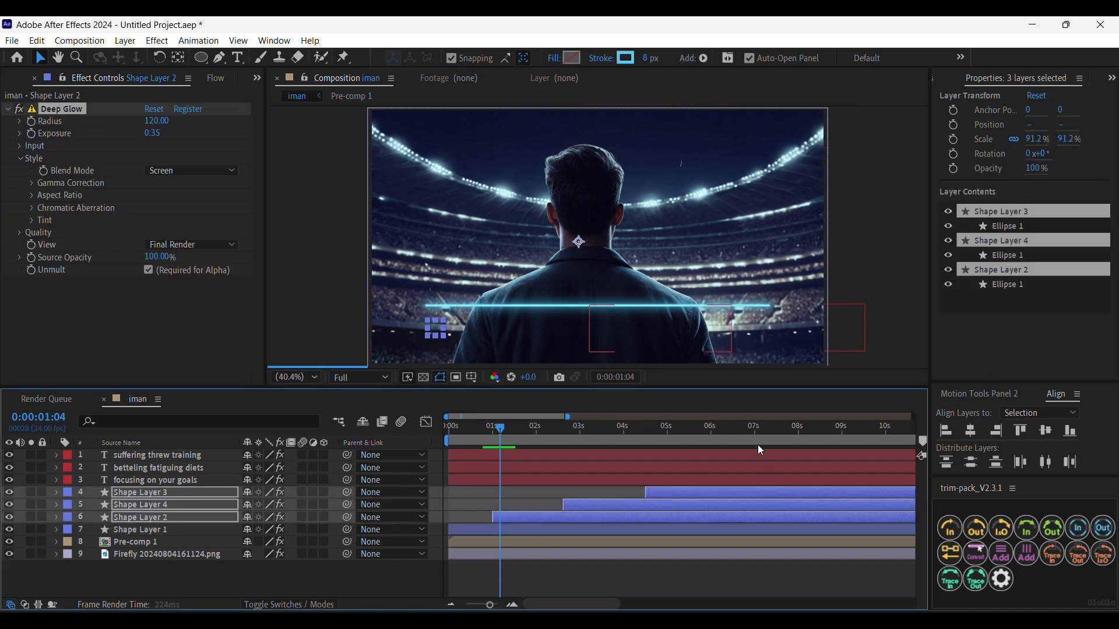
{"action": "left_click", "coordinate": [769, 429]}
{"action": "left_click", "coordinate": [461, 571]}
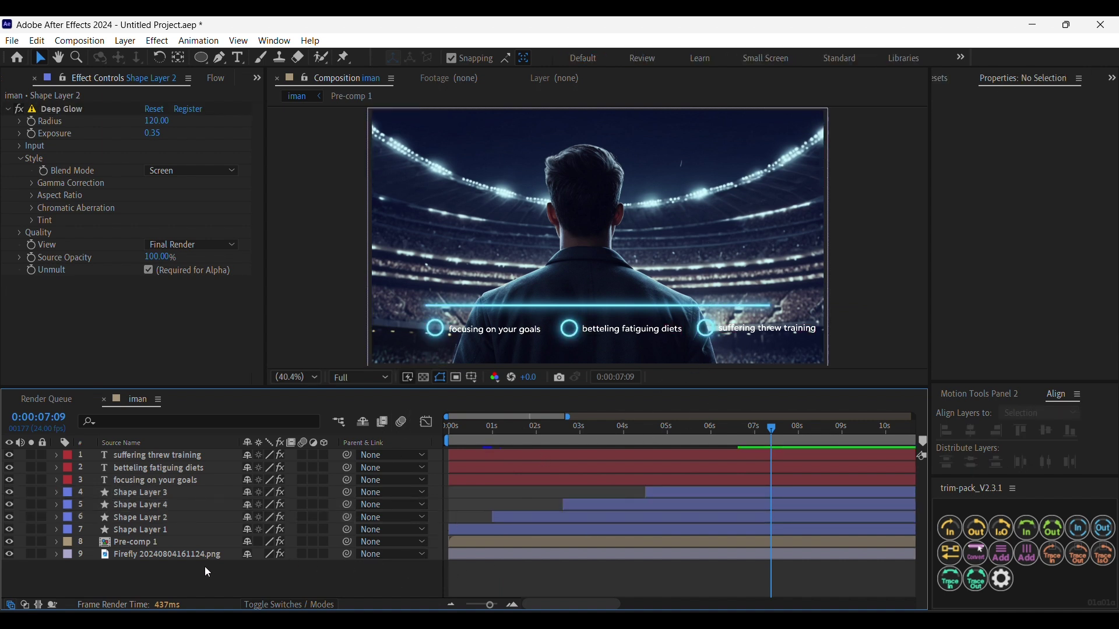
Step: Apply Deep Glow to the "focusing on your goals" text layer with an exposure of 0.20 and a radius of 90
{"action": "left_click", "coordinate": [153, 482]}
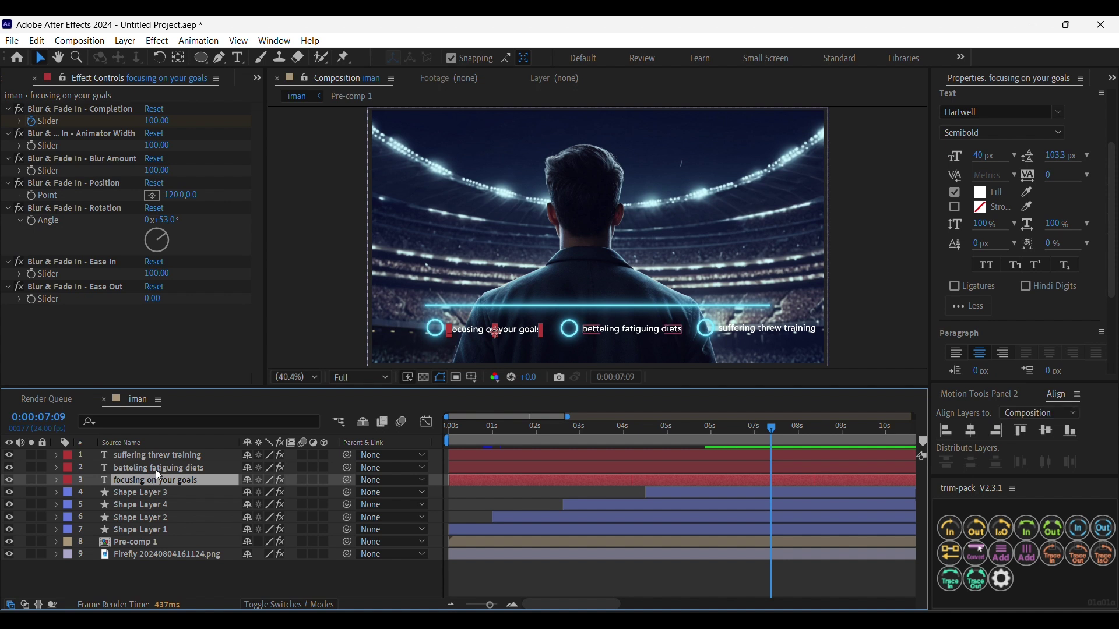
{"action": "key", "text": "ctrl+alt+shift+e"}
{"action": "scroll", "coordinate": [89, 310], "scroll_direction": "down", "scroll_amount": 3}
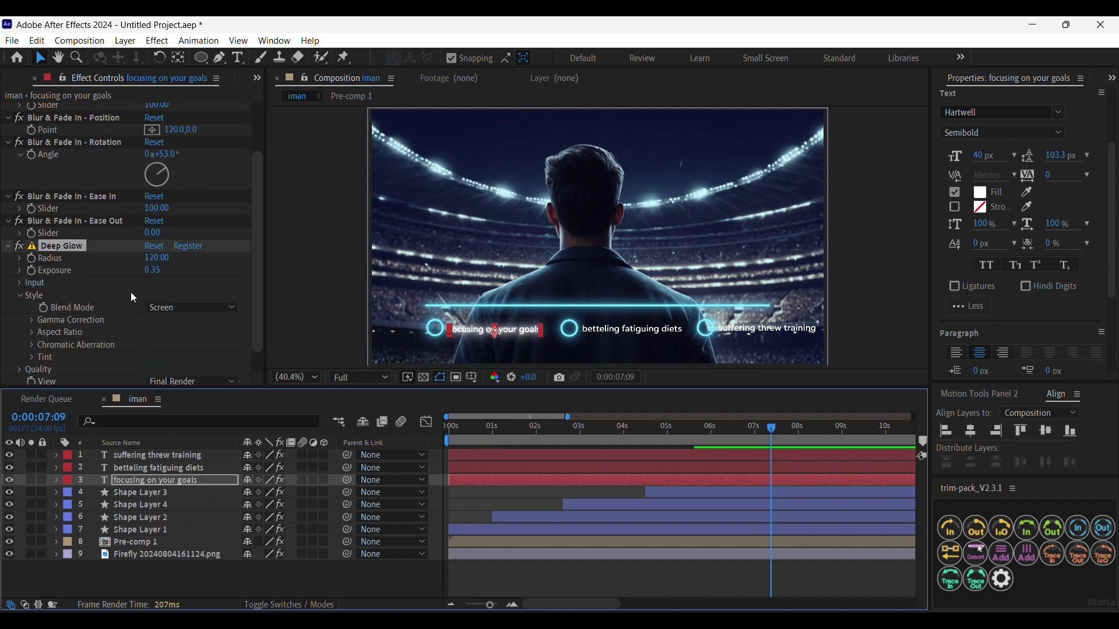
{"action": "left_click", "coordinate": [153, 270]}
{"action": "type", "text": "0.2"}
{"action": "key", "text": "Return"}
{"action": "left_click", "coordinate": [157, 258]}
{"action": "type", "text": "90"}
{"action": "key", "text": "Return"}
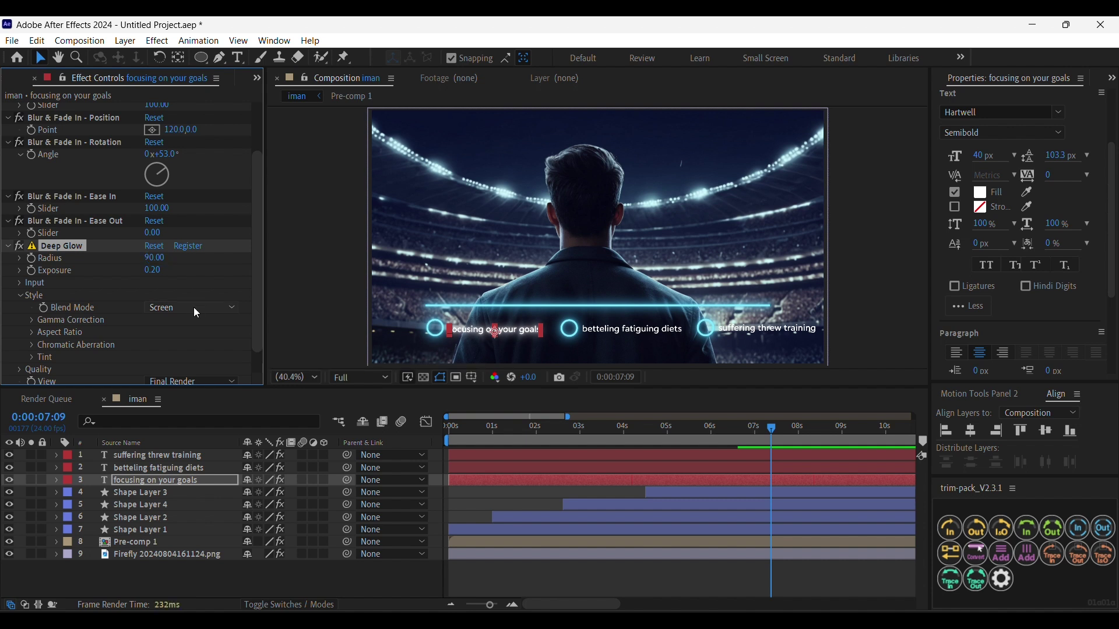
Step: Copy the text's Deep Glow effect onto the "betteling fatiguing diets" and "suffering threw training" layers
{"action": "scroll", "coordinate": [84, 274], "scroll_direction": "up", "scroll_amount": 3}
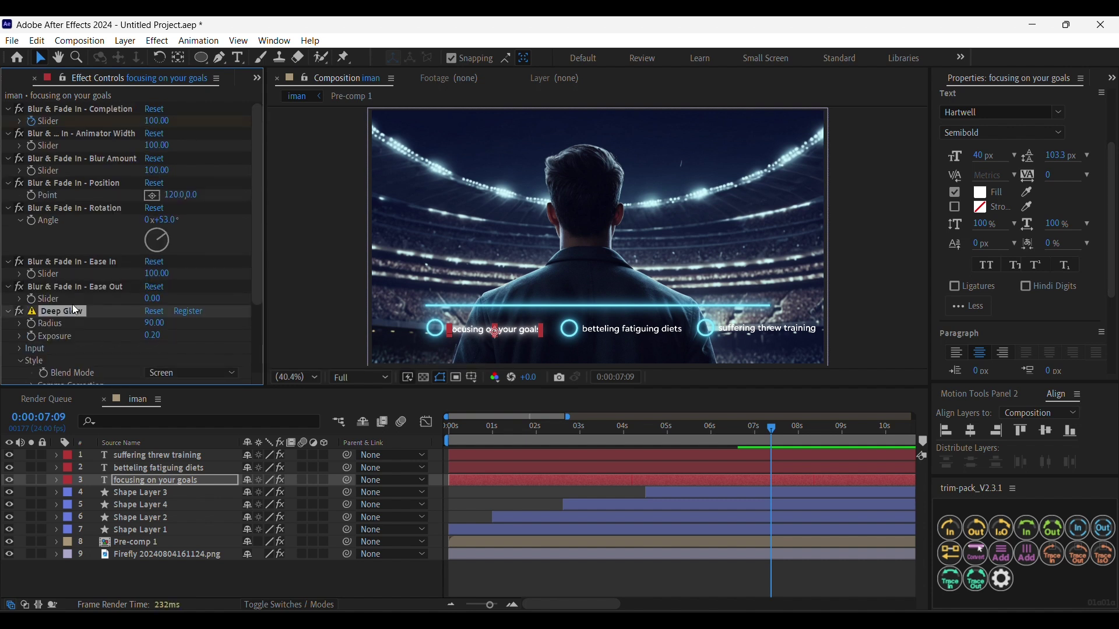
{"action": "left_click", "coordinate": [186, 466]}
{"action": "key", "text": "ctrl+v"}
{"action": "left_click", "coordinate": [187, 457]}
{"action": "key", "text": "ctrl+v"}
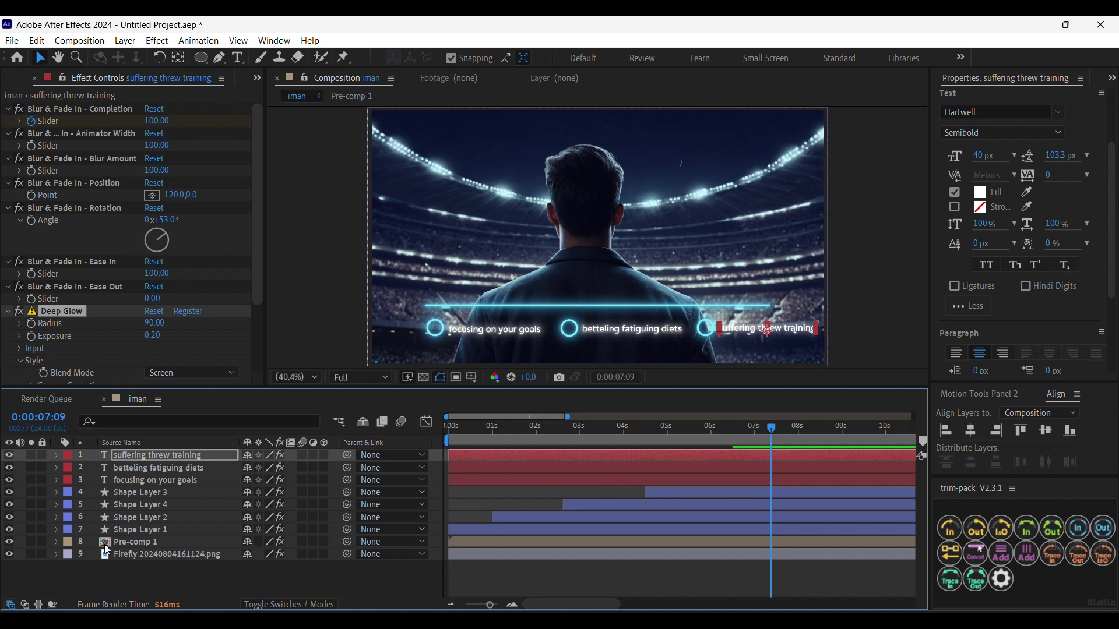
Step: Hide all text and shape layers, and place three puppet pins along the lower edge of the man's jacket
{"action": "left_click_drag", "start_coordinate": [9, 457], "coordinate": [9, 530]}
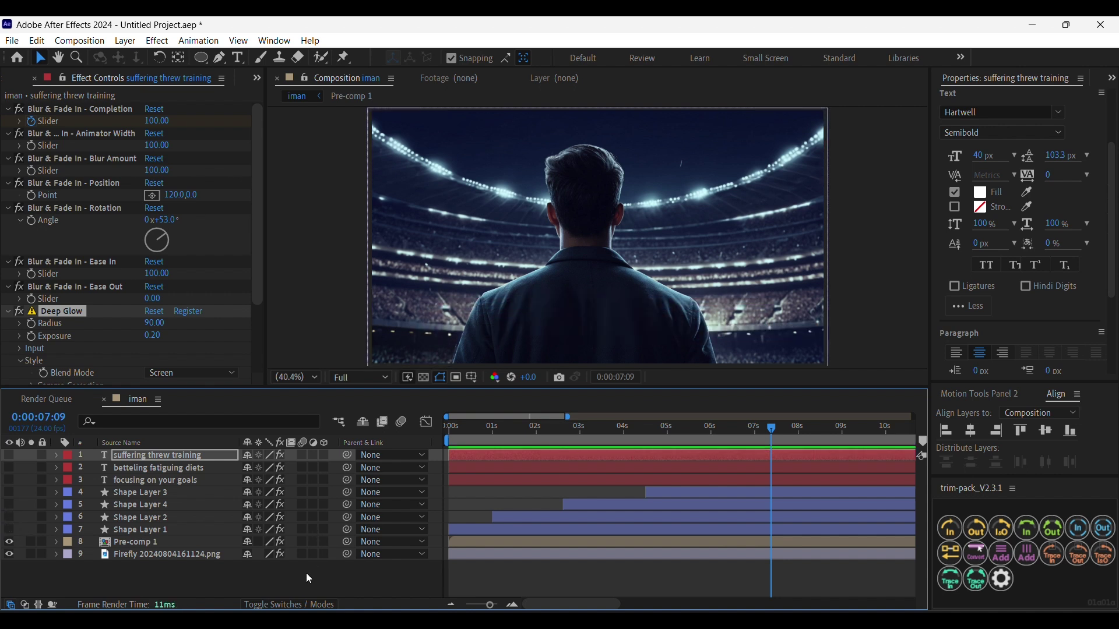
{"action": "left_click", "coordinate": [326, 566]}
{"action": "left_click", "coordinate": [344, 58]}
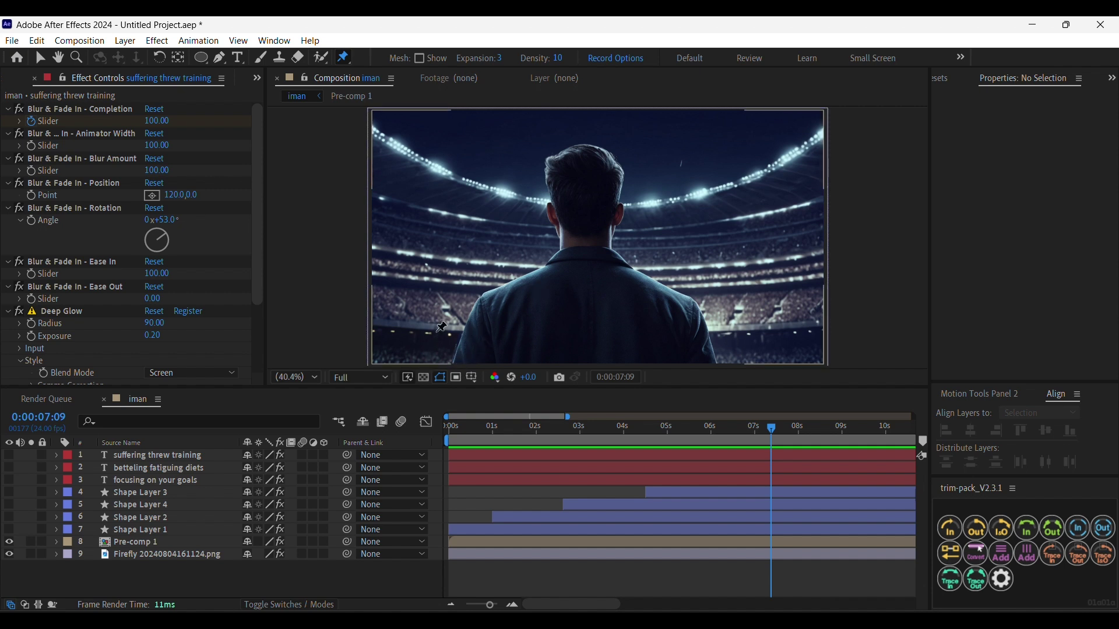
{"action": "left_click", "coordinate": [458, 361]}
{"action": "left_click", "coordinate": [708, 361]}
{"action": "left_click", "coordinate": [578, 359]}
Step: Add puppet pins to both of the man's shoulders, the base of his neck and the upper part of his head
{"action": "left_click", "coordinate": [687, 308]}
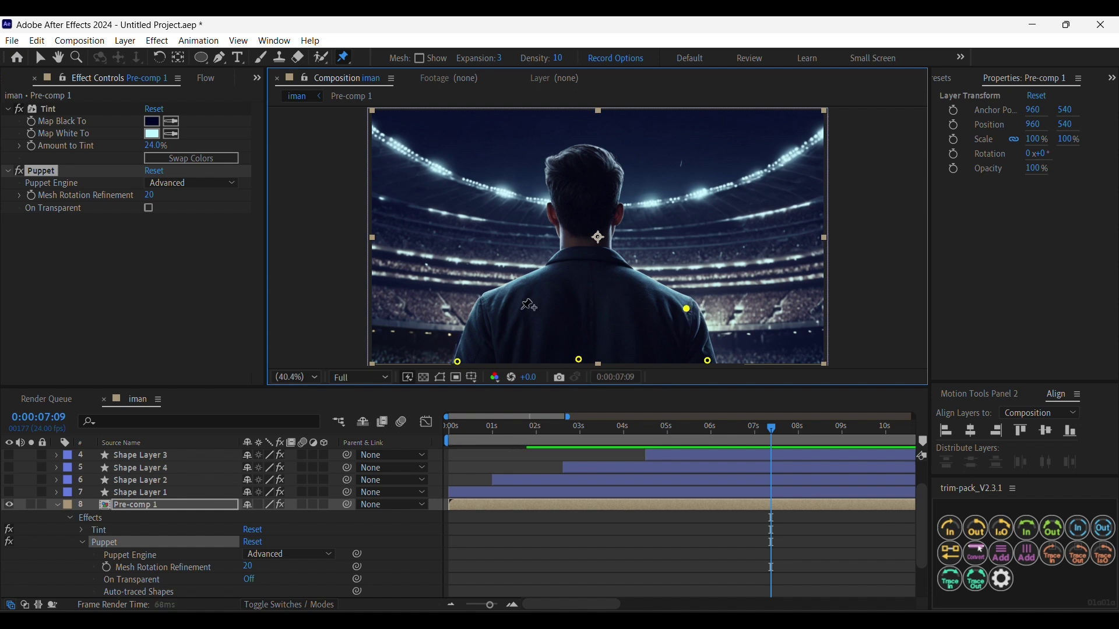
{"action": "left_click", "coordinate": [486, 303]}
{"action": "left_click", "coordinate": [590, 258]}
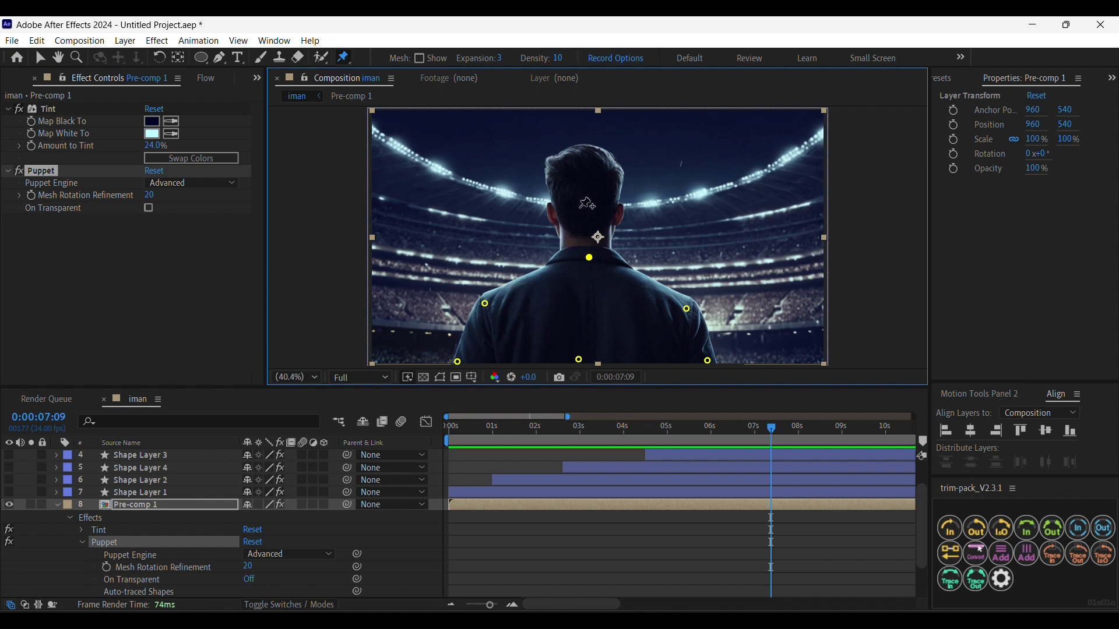
{"action": "left_click", "coordinate": [587, 158]}
Step: Keyframe the head pin's position at 834.8, 210.6 at 0:00:13:18 and at 1003.2, 222.9 at 0:00:18:13
{"action": "left_click", "coordinate": [57, 508]}
{"action": "key", "text": "u"}
{"action": "left_click_drag", "start_coordinate": [568, 417], "coordinate": [912, 431]}
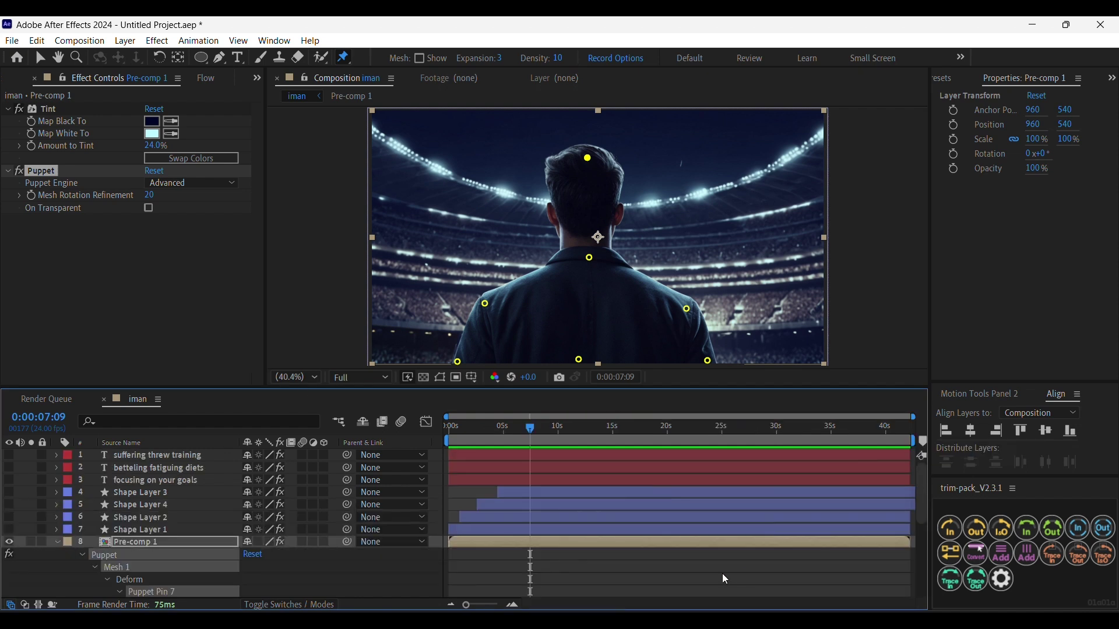
{"action": "scroll", "coordinate": [722, 573], "scroll_direction": "down", "scroll_amount": 3}
{"action": "scroll", "coordinate": [606, 555], "scroll_direction": "up", "scroll_amount": 1}
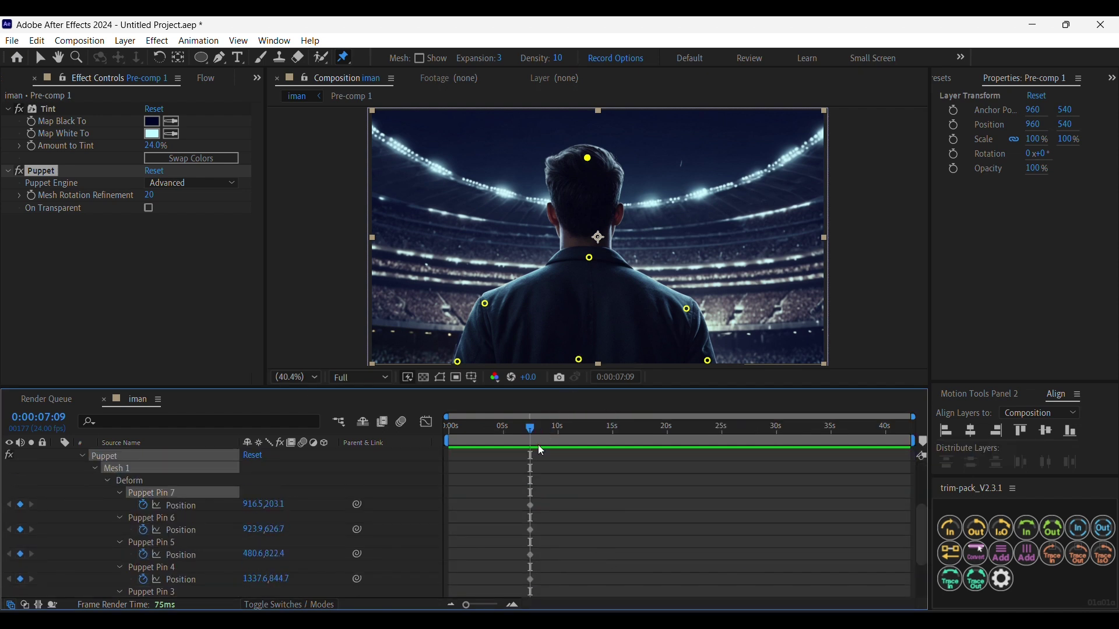
{"action": "left_click_drag", "start_coordinate": [536, 432], "coordinate": [600, 428]}
{"action": "left_click_drag", "start_coordinate": [588, 158], "coordinate": [568, 166]}
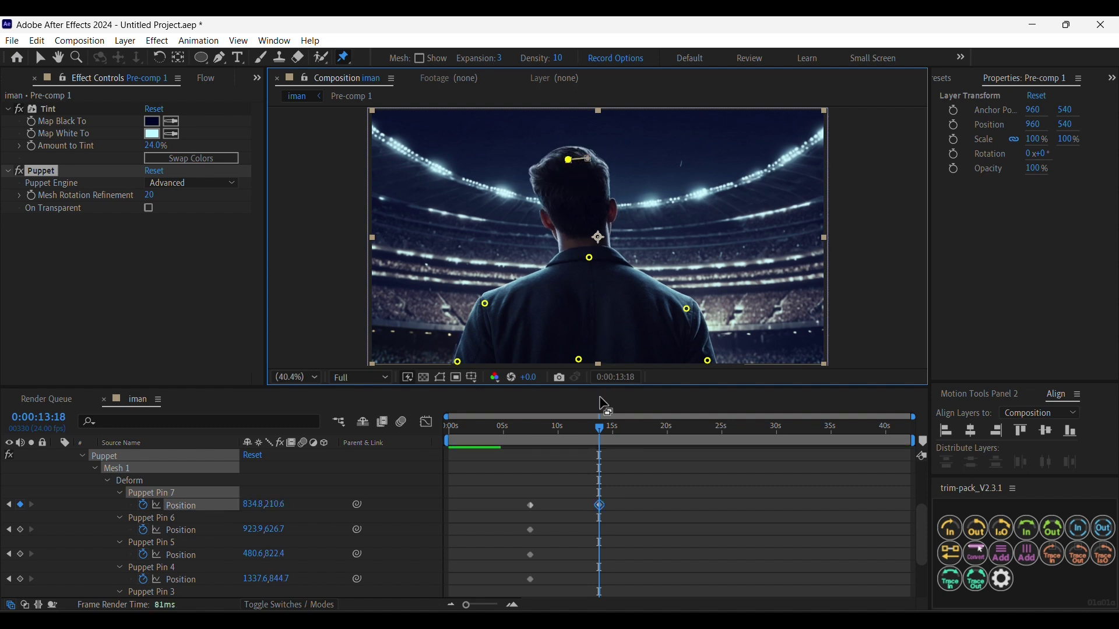
{"action": "left_click", "coordinate": [652, 428]}
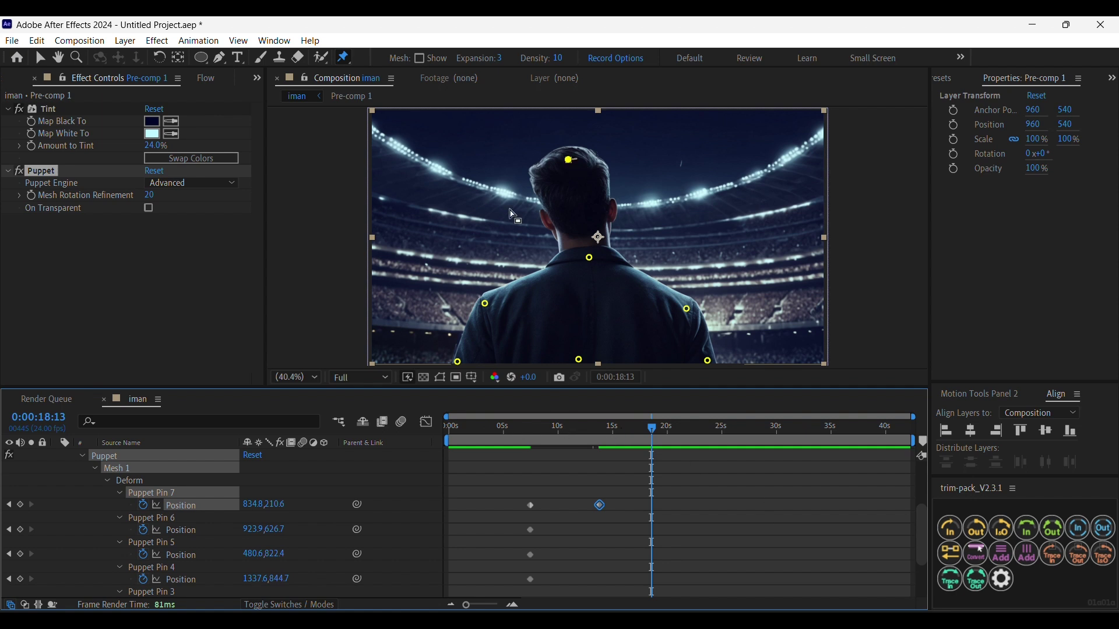
{"action": "left_click_drag", "start_coordinate": [570, 161], "coordinate": [613, 171]}
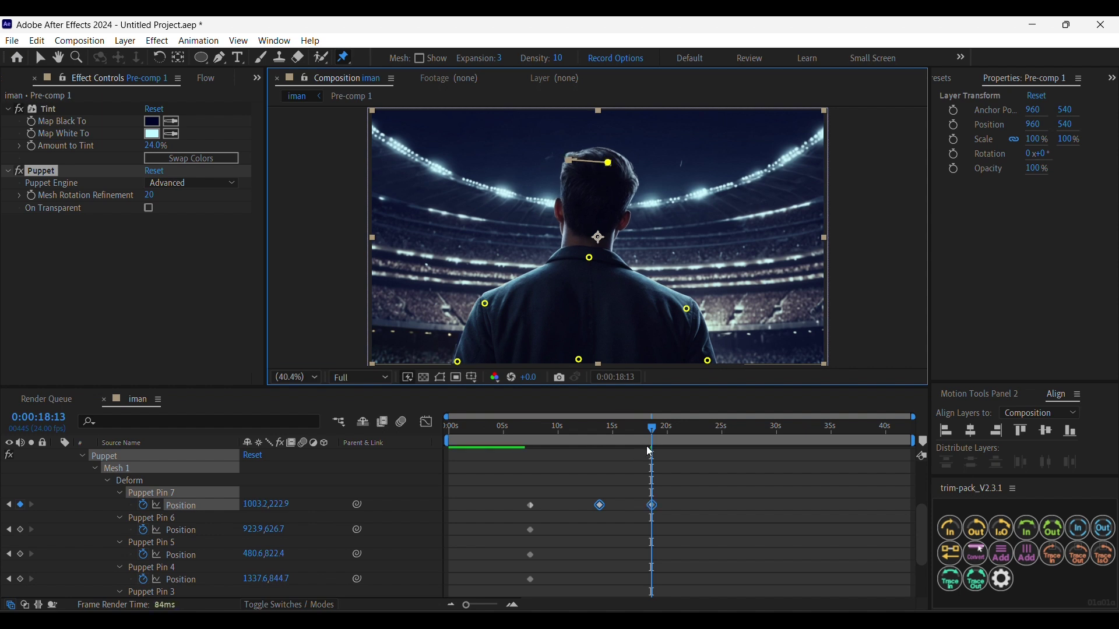
Step: Move the head pin's position keyframes closer together, between about 7 and 10 seconds, and apply Easy Ease to them
{"action": "left_click", "coordinate": [512, 438]}
{"action": "key", "text": "k"}
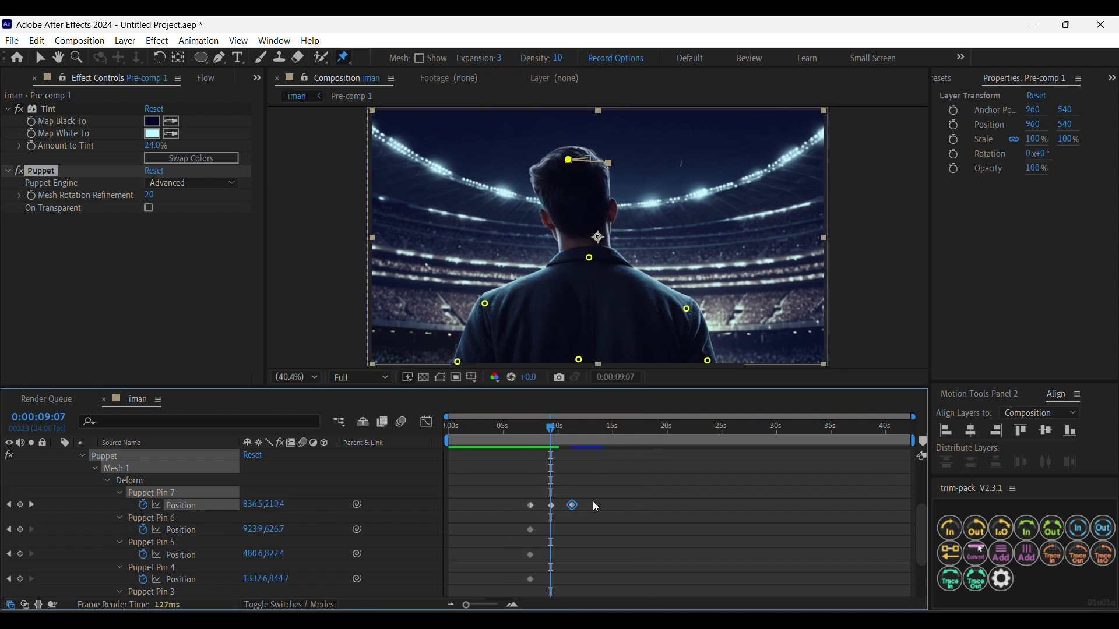
{"action": "left_click_drag", "start_coordinate": [589, 499], "coordinate": [562, 511]}
{"action": "left_click_drag", "start_coordinate": [547, 427], "coordinate": [515, 443]}
{"action": "left_click", "coordinate": [512, 441]}
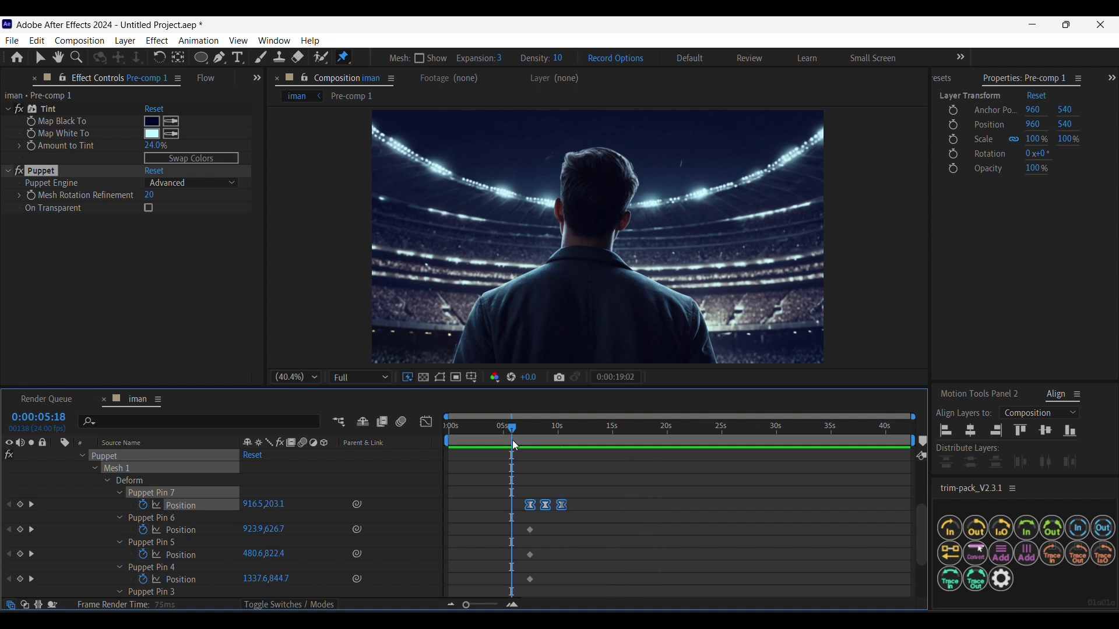
{"action": "key", "text": "space"}
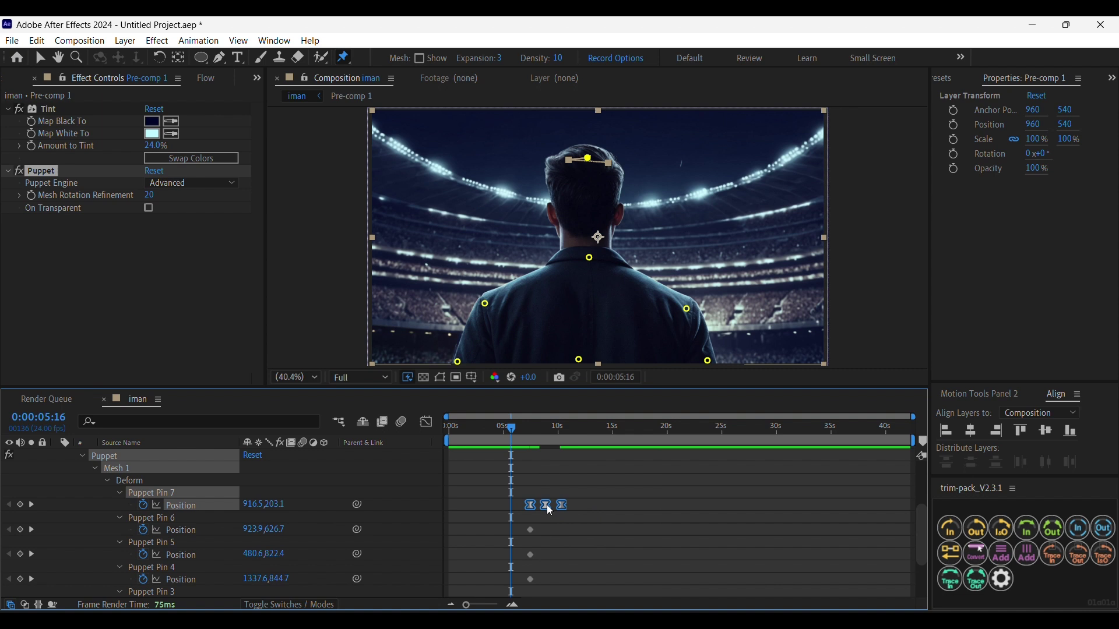
{"action": "right_click", "coordinate": [547, 505]}
{"action": "mouse_move", "coordinate": [553, 501]}
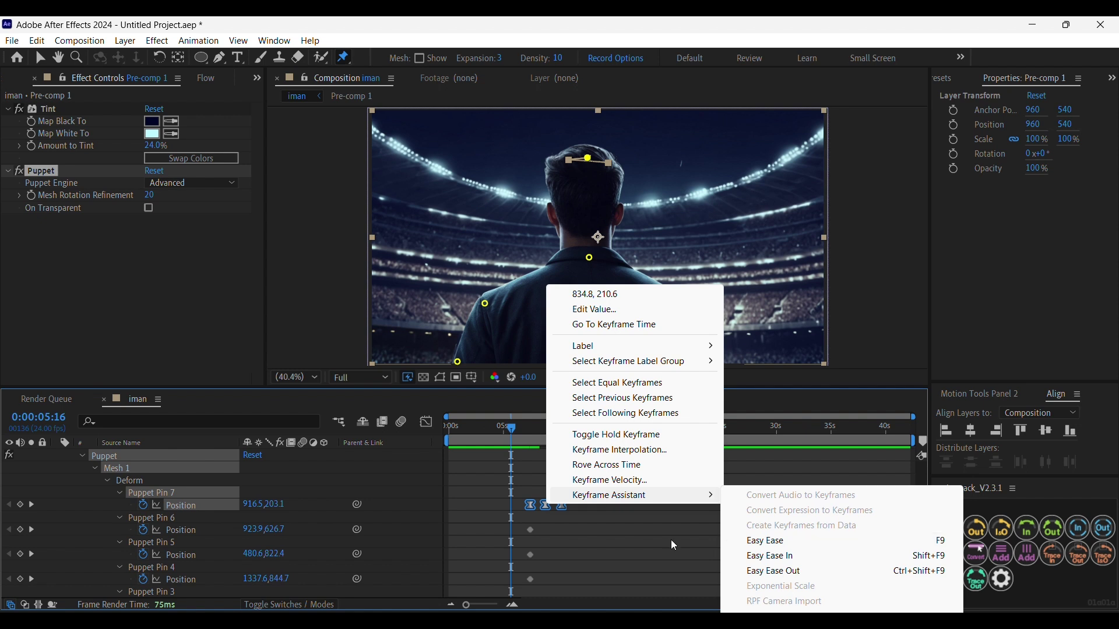
{"action": "left_click", "coordinate": [613, 539]}
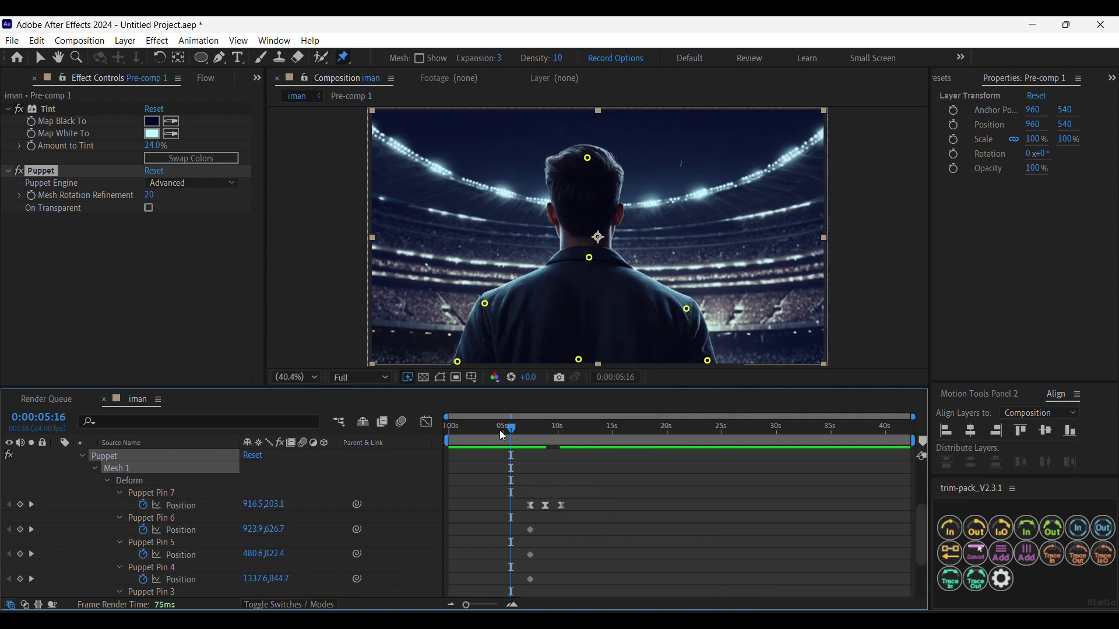
Step: Sharpen the easing of the head pin's position keyframes in the speed graph and scrub through the motion
{"action": "left_click_drag", "start_coordinate": [586, 505], "coordinate": [528, 508]}
{"action": "key", "text": "shift+F3"}
{"action": "mouse_move", "coordinate": [485, 564]}
{"action": "left_mouse_down"}
{"action": "mouse_move", "coordinate": [521, 569]}
{"action": "mouse_move", "coordinate": [501, 569]}
{"action": "left_mouse_up"}
{"action": "left_click_drag", "start_coordinate": [463, 427], "coordinate": [545, 435]}
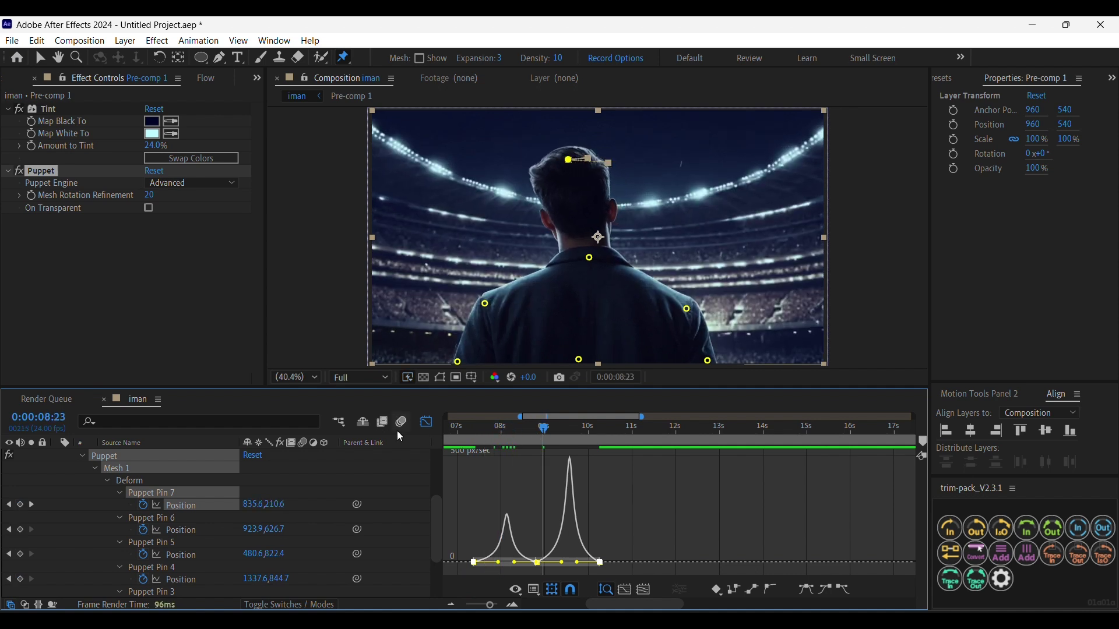
{"action": "key", "text": "shift+F3"}
Step: Add the expression loopOut("pingpong") to the head pin's position and preview the looping head movement
{"action": "scroll", "coordinate": [407, 544], "scroll_direction": "down", "scroll_amount": 5}
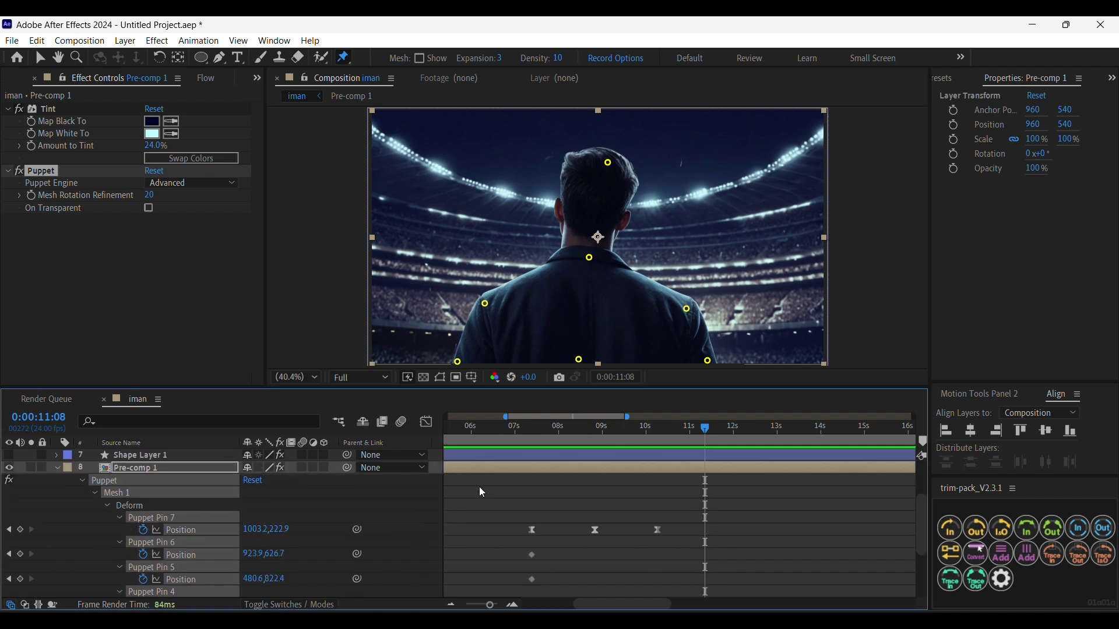
{"action": "left_click", "coordinate": [143, 529], "text": "alt"}
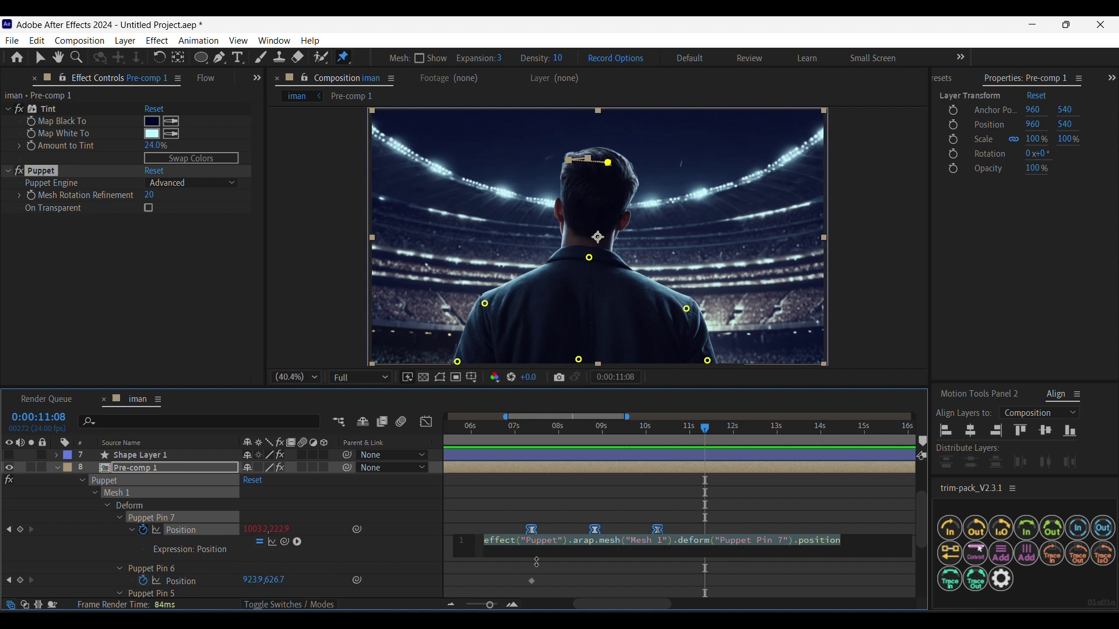
{"action": "type", "text": "l"}
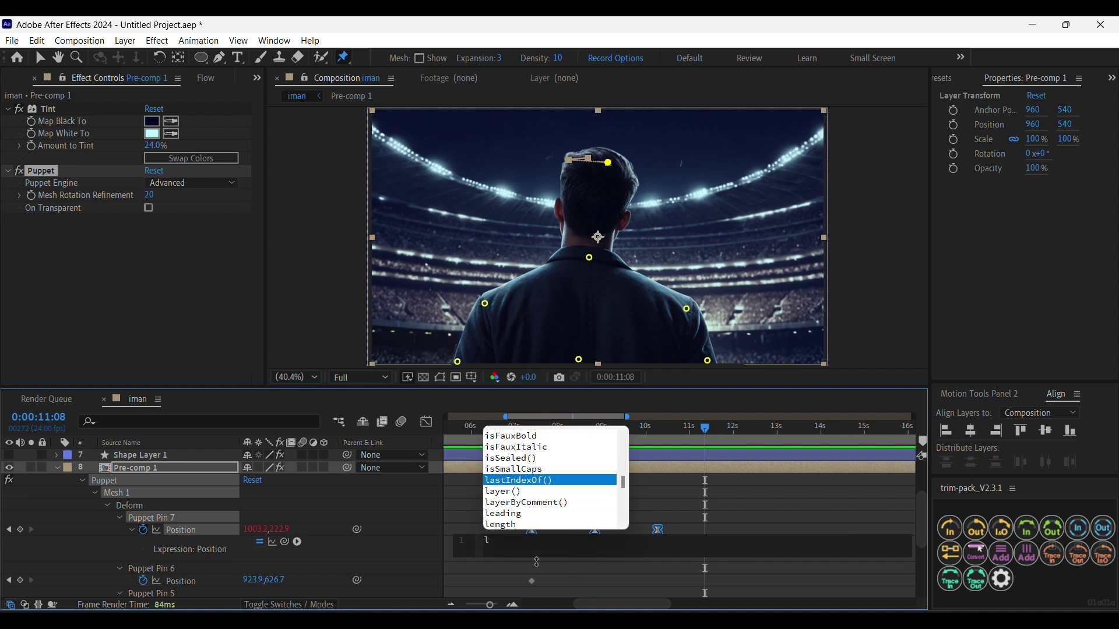
{"action": "type", "text": "oopou"}
{"action": "key", "text": "Return"}
{"action": "type", "text": "\"\""}
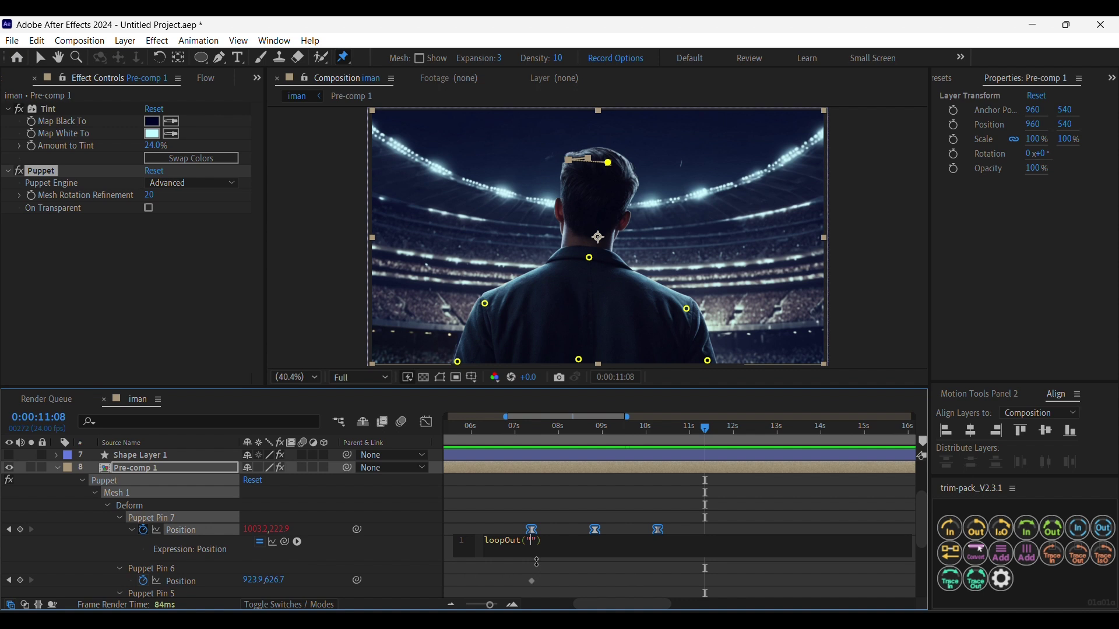
{"action": "type", "text": "ping"}
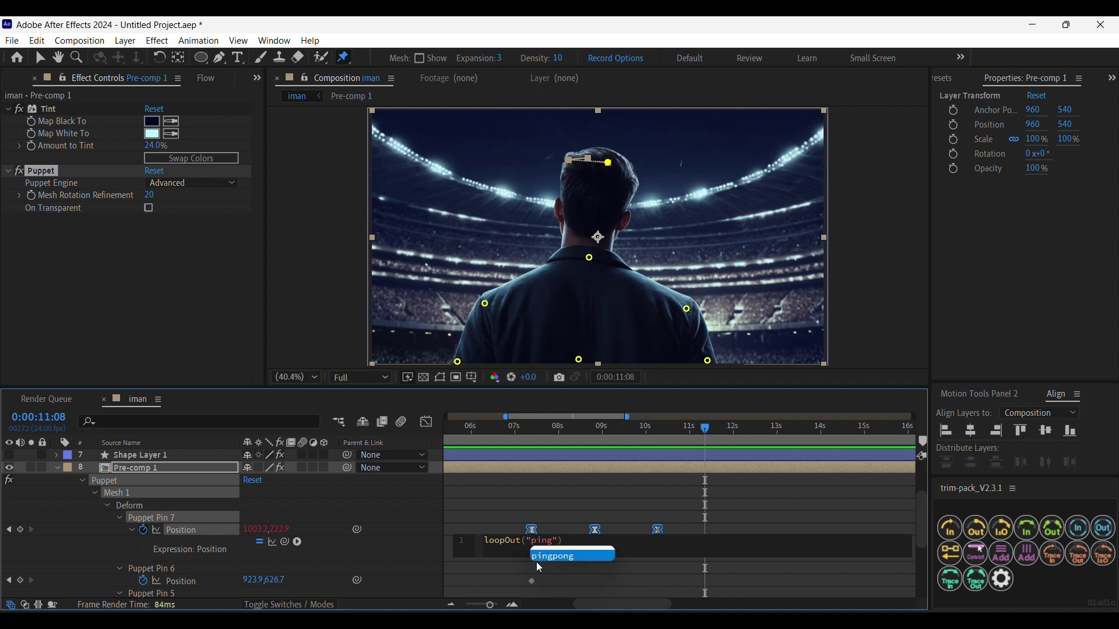
{"action": "key", "text": "Return"}
{"action": "left_click_drag", "start_coordinate": [586, 431], "coordinate": [536, 438]}
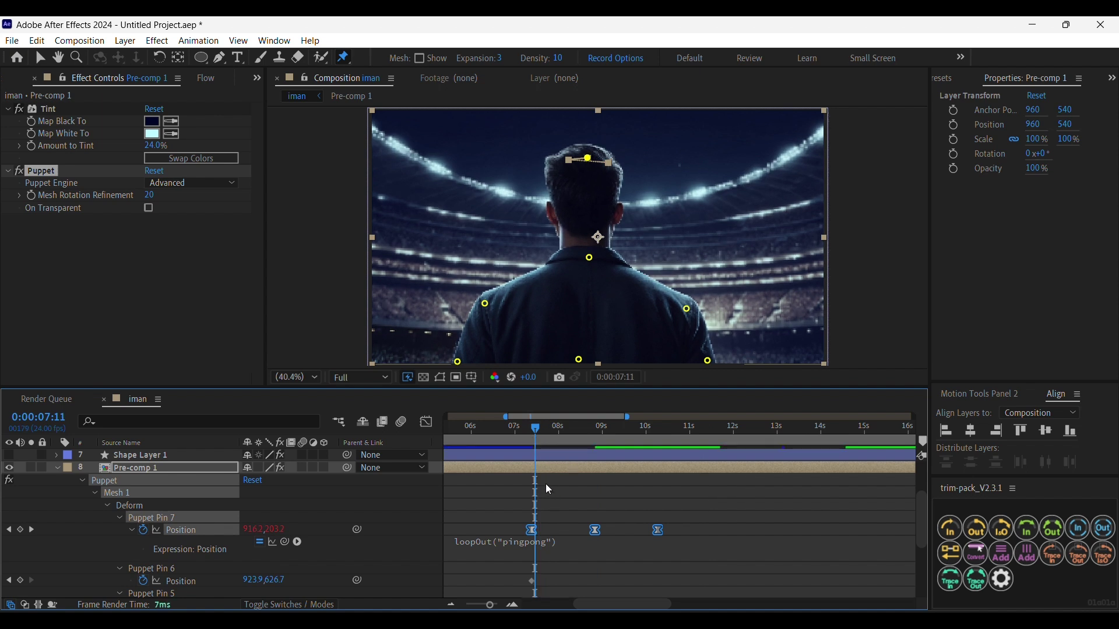
{"action": "key", "text": "space"}
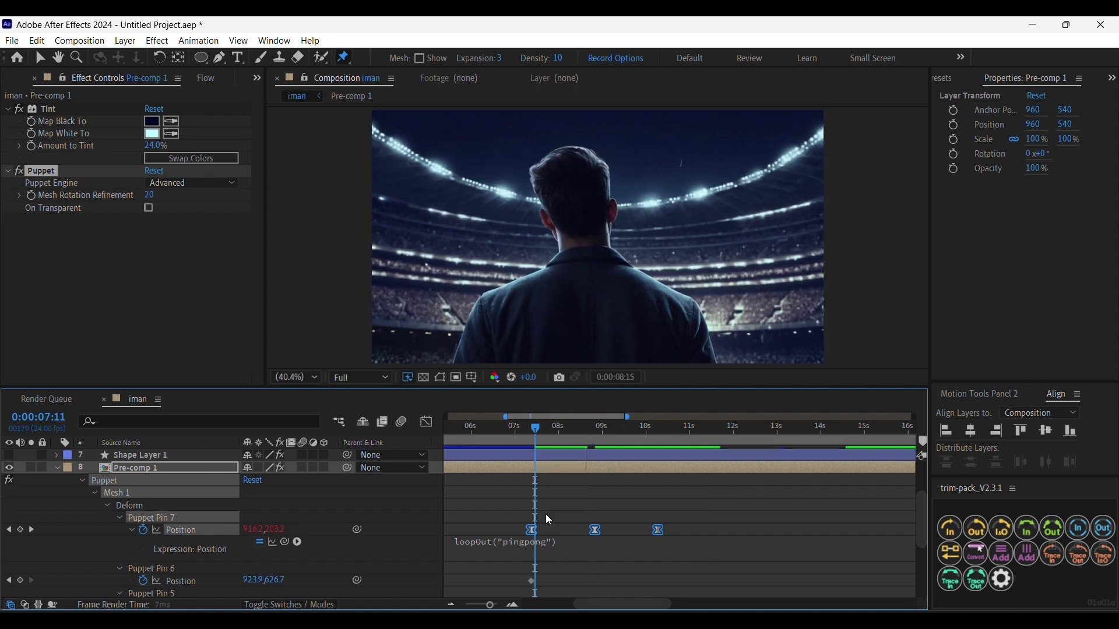
{"action": "scroll", "coordinate": [546, 514], "scroll_direction": "down", "scroll_amount": 1}
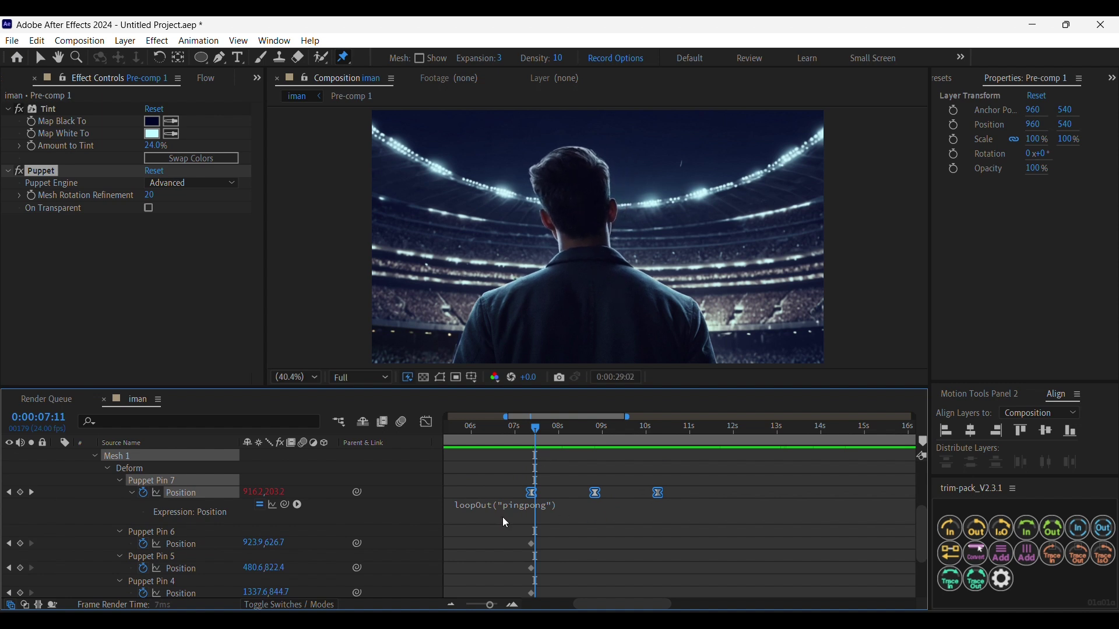
{"action": "left_click_drag", "start_coordinate": [534, 507], "coordinate": [840, 454]}
Step: Select the position keyframes of Pre-comp 1's puppet pins and move them together to the start of the composition
{"action": "scroll", "coordinate": [665, 477], "scroll_direction": "up", "scroll_amount": 5}
{"action": "key", "text": ";"}
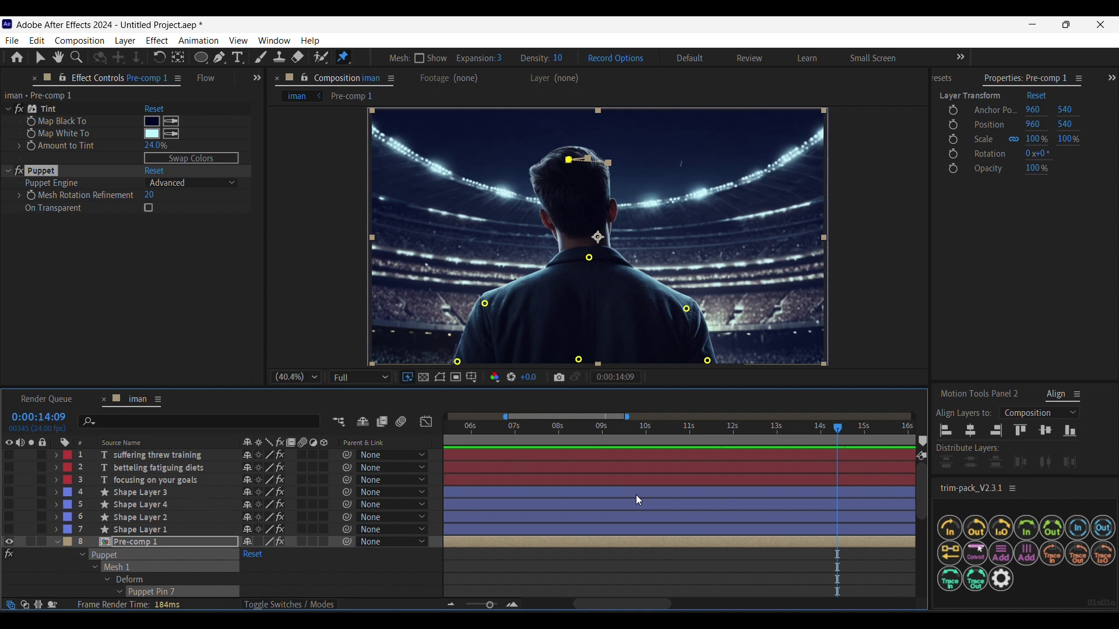
{"action": "scroll", "coordinate": [576, 529], "scroll_direction": "down", "scroll_amount": 5}
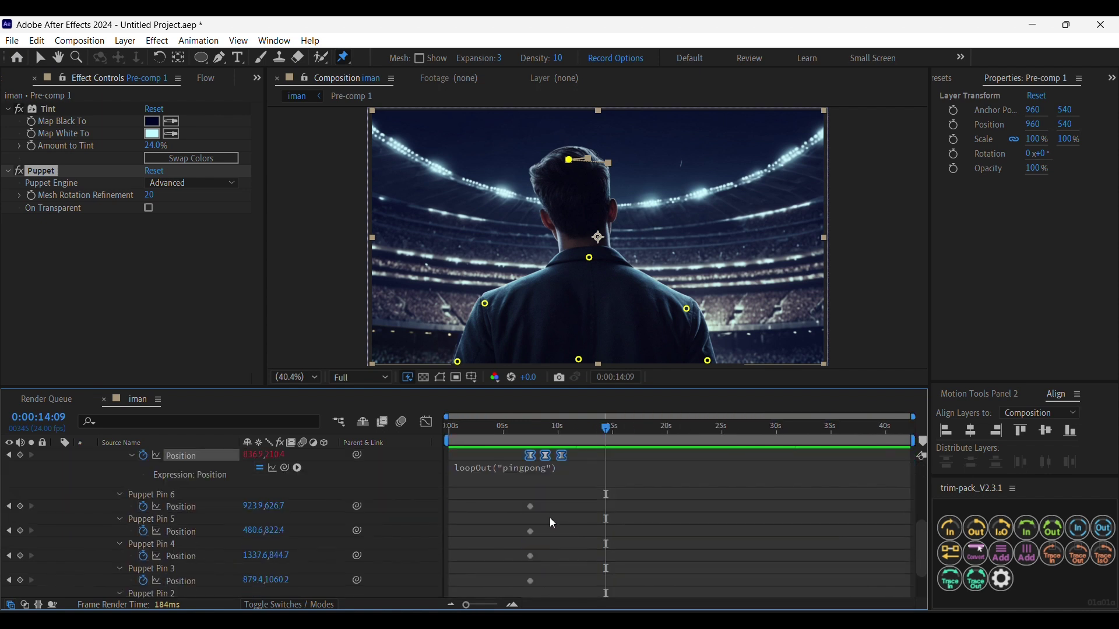
{"action": "scroll", "coordinate": [552, 523], "scroll_direction": "up", "scroll_amount": 1}
{"action": "left_click_drag", "start_coordinate": [587, 495], "coordinate": [516, 584]}
{"action": "left_click_drag", "start_coordinate": [516, 442], "coordinate": [475, 441]}
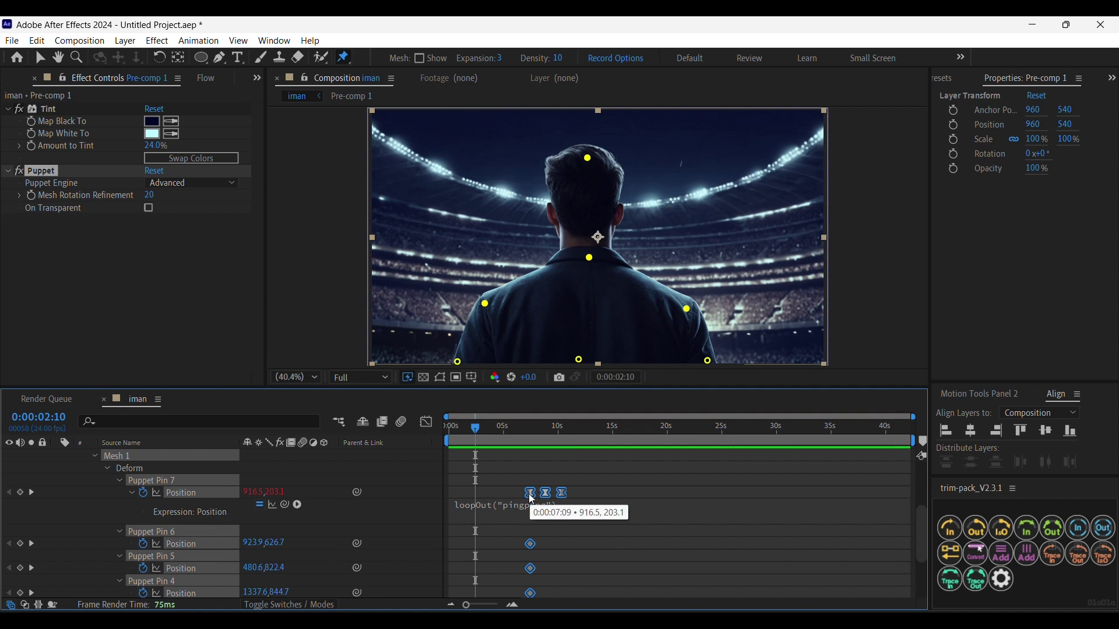
{"action": "left_click", "coordinate": [489, 494]}
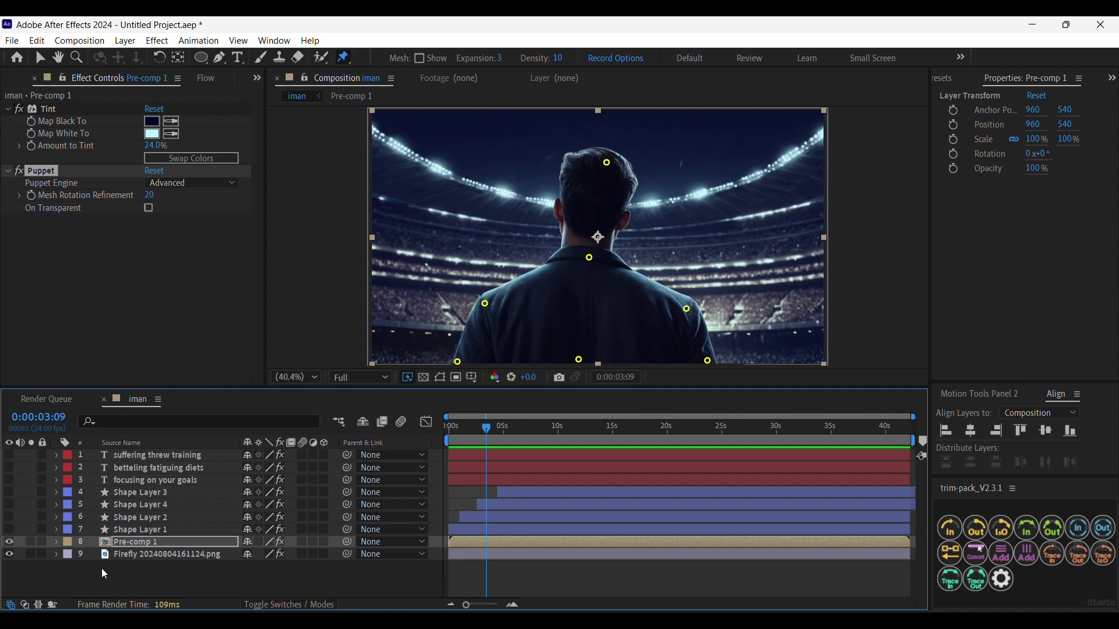
{"action": "left_click", "coordinate": [103, 573]}
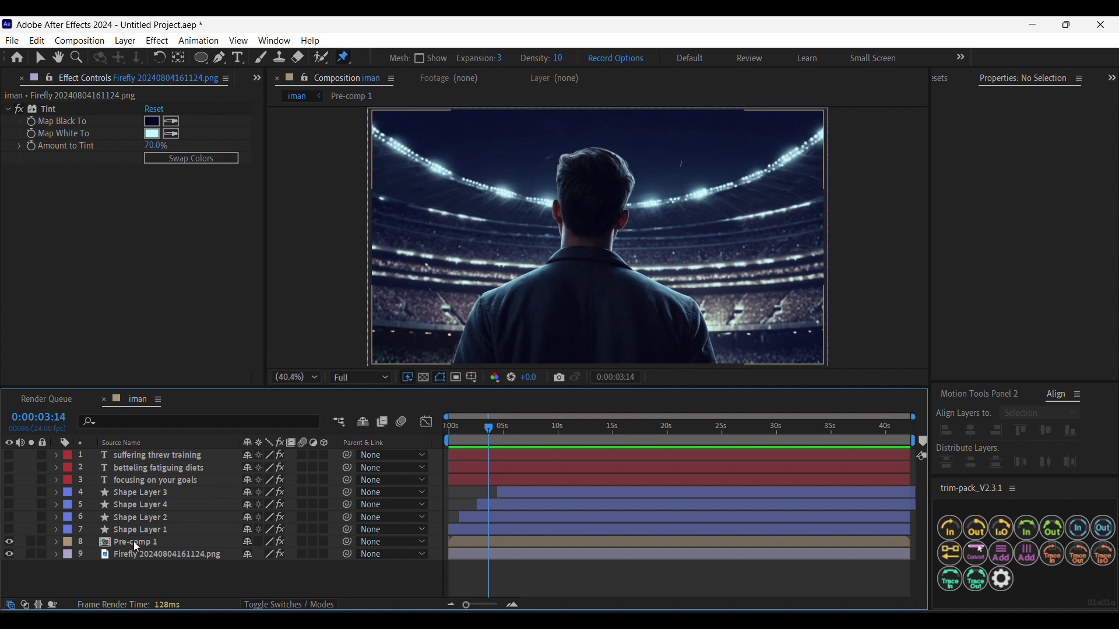
Step: Add a Curves effect to the Firefly stadium background and shape its RGB curve into a gentle S for more contrast
{"action": "left_click", "coordinate": [136, 543]}
{"action": "left_click", "coordinate": [138, 555]}
{"action": "key", "text": "ctrl+space"}
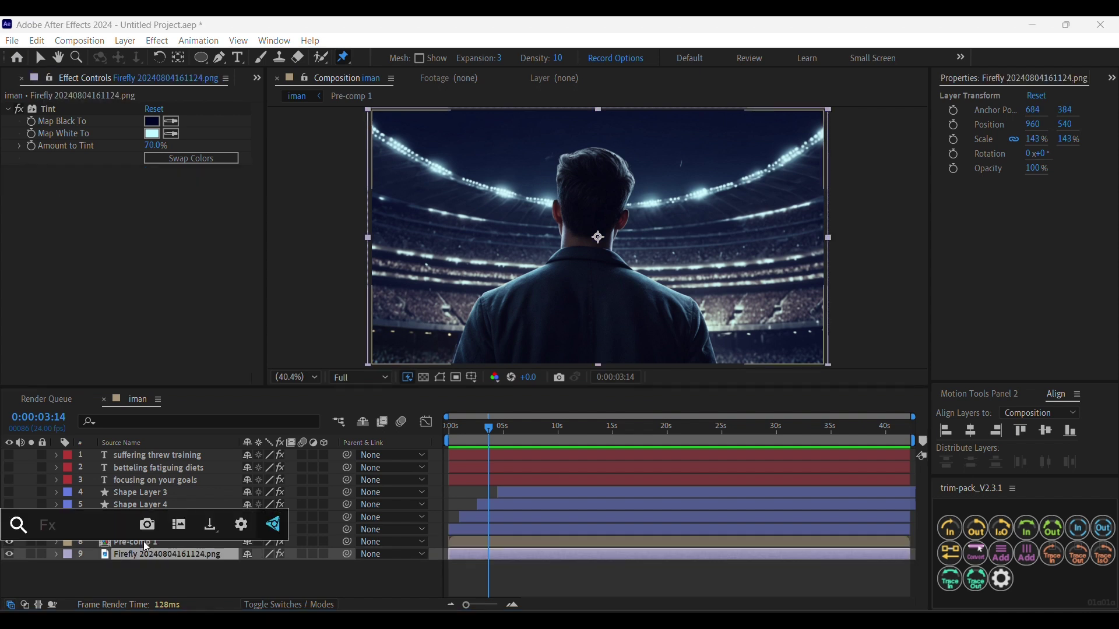
{"action": "type", "text": "cu"}
{"action": "key", "text": "Return"}
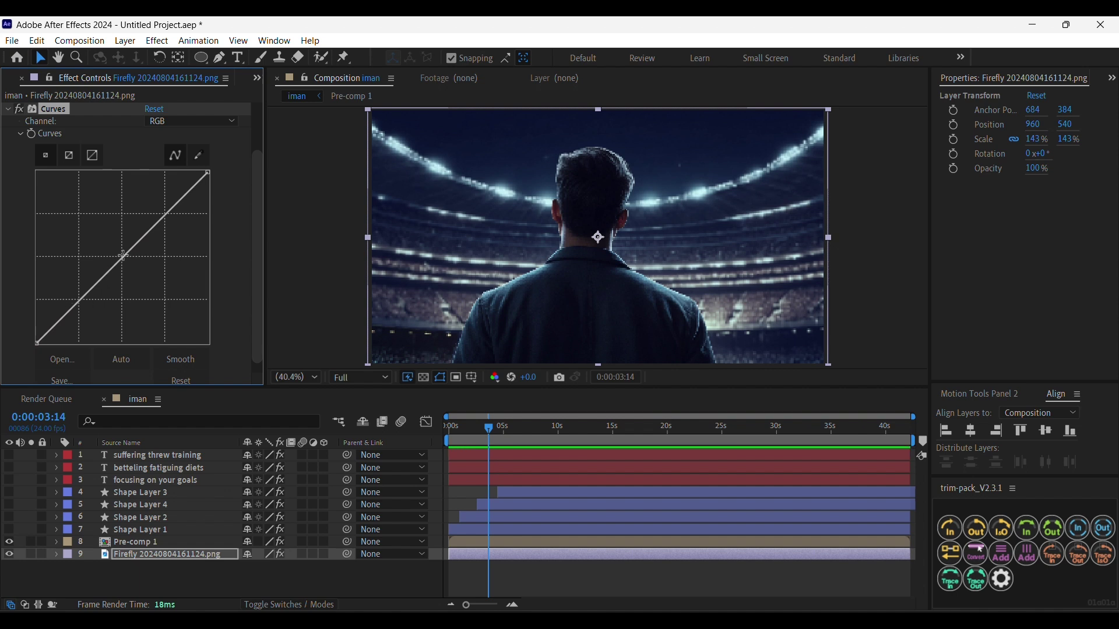
{"action": "left_click_drag", "start_coordinate": [165, 216], "coordinate": [162, 208]}
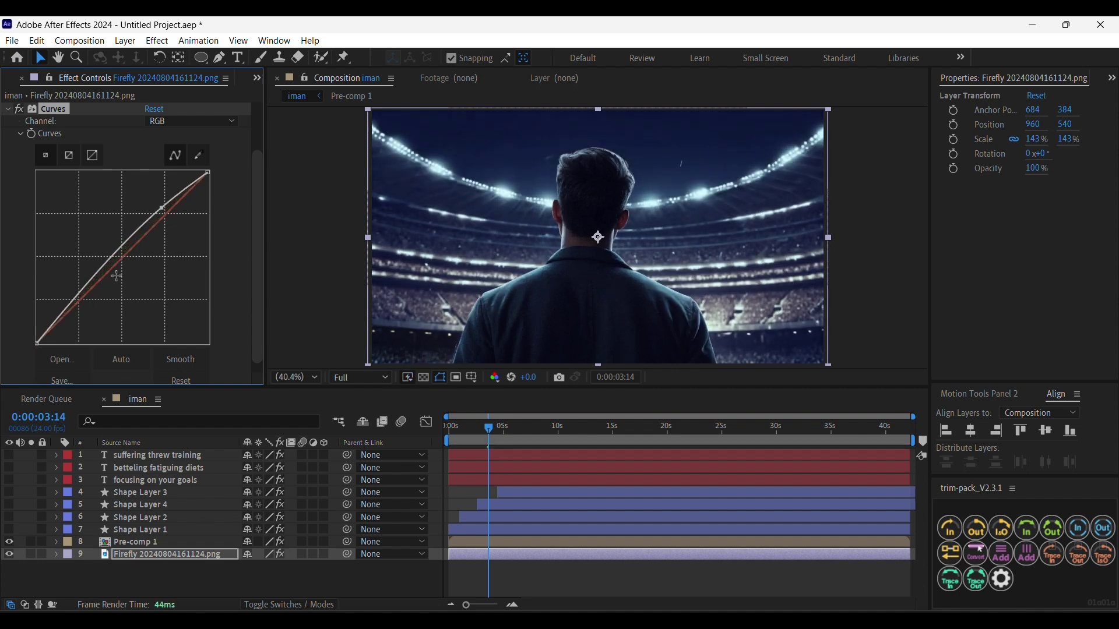
{"action": "left_click_drag", "start_coordinate": [76, 297], "coordinate": [81, 309]}
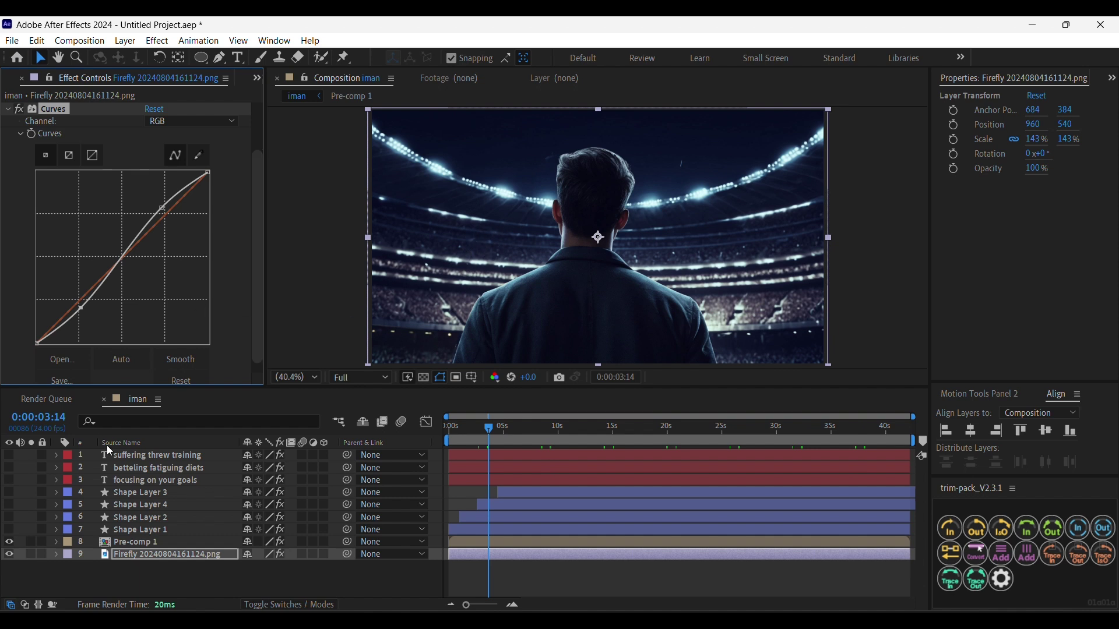
Step: Add a Deep Glow effect to the Firefly stadium background with exposure 0.5 and radius 250
{"action": "left_click", "coordinate": [95, 559]}
{"action": "left_click", "coordinate": [121, 554]}
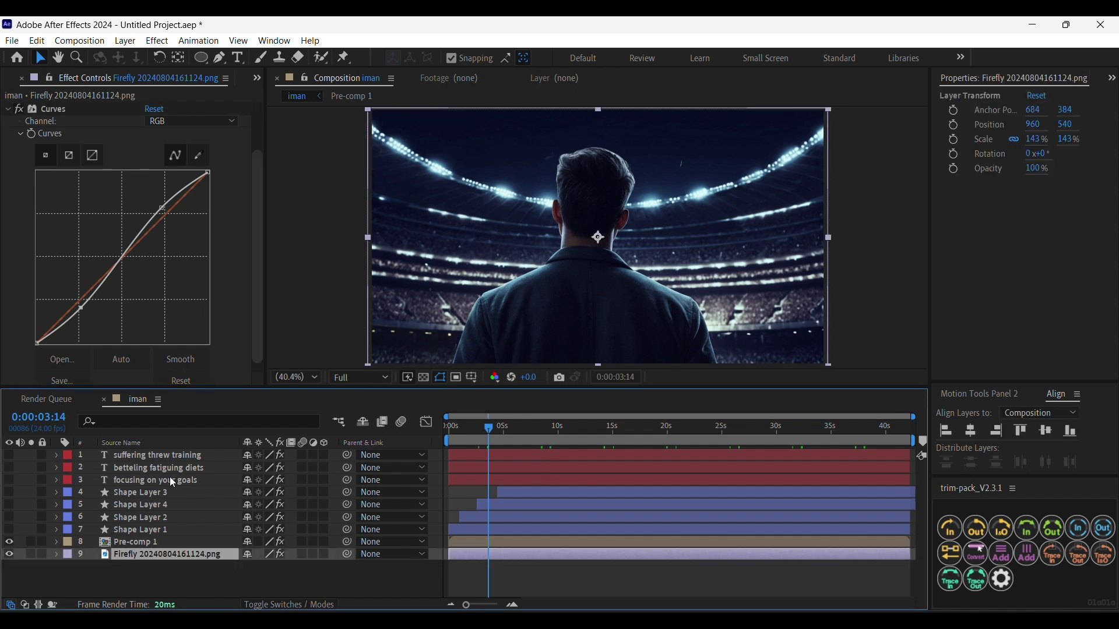
{"action": "key", "text": "ctrl+space"}
{"action": "type", "text": "deep glow"}
{"action": "key", "text": "Return"}
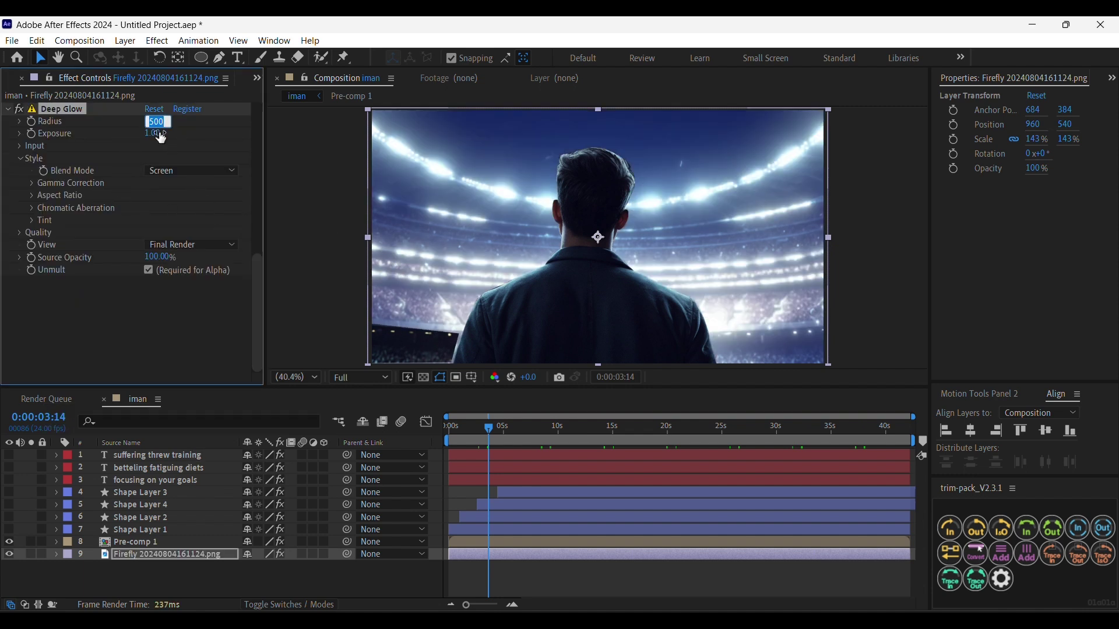
{"action": "key", "text": "Tab"}
{"action": "type", "text": "0.5"}
{"action": "key", "text": "shift+Tab"}
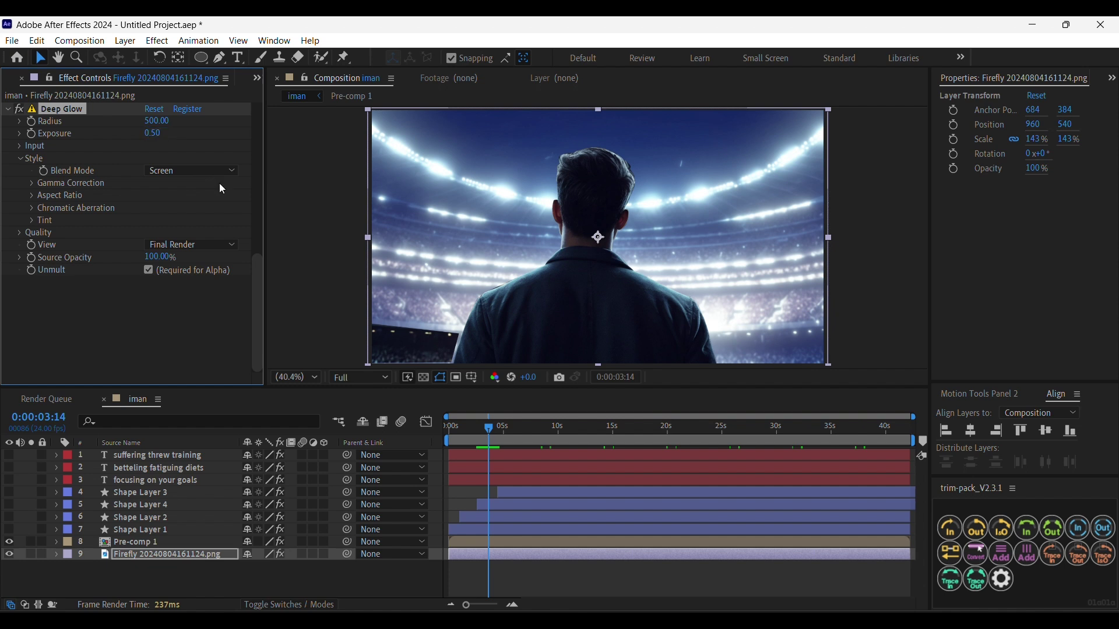
{"action": "type", "text": "300250"}
{"action": "key", "text": "Return"}
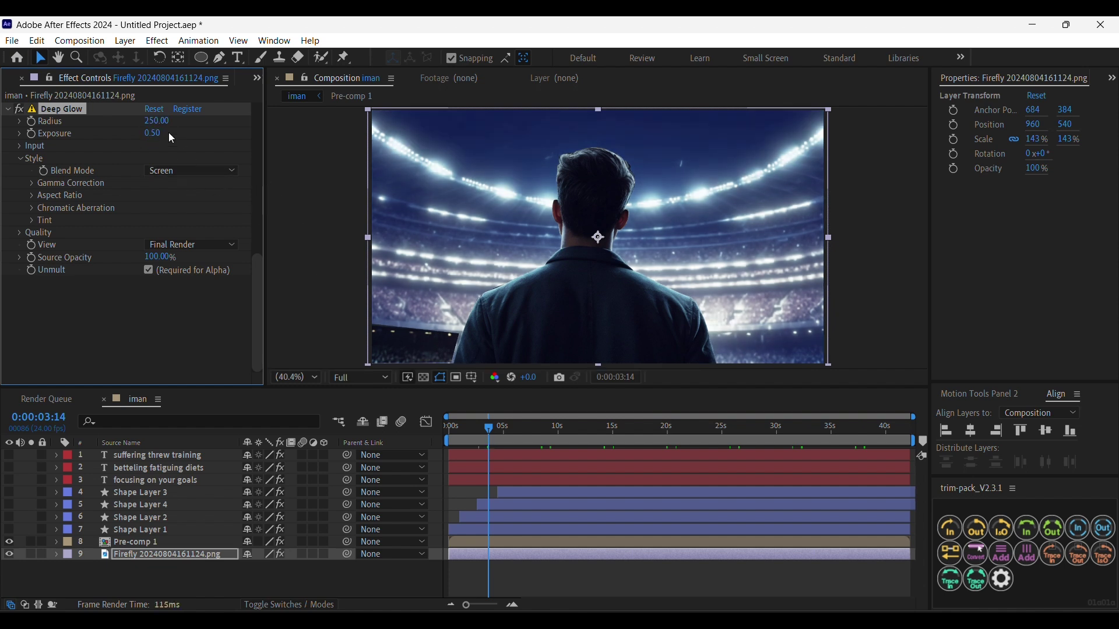
Step: Set the background's Deep Glow exposure to 0.3 and toggle the effect off and on to compare
{"action": "left_click", "coordinate": [162, 123]}
{"action": "key", "text": "Return"}
{"action": "left_click", "coordinate": [20, 110]}
{"action": "left_click", "coordinate": [21, 110]}
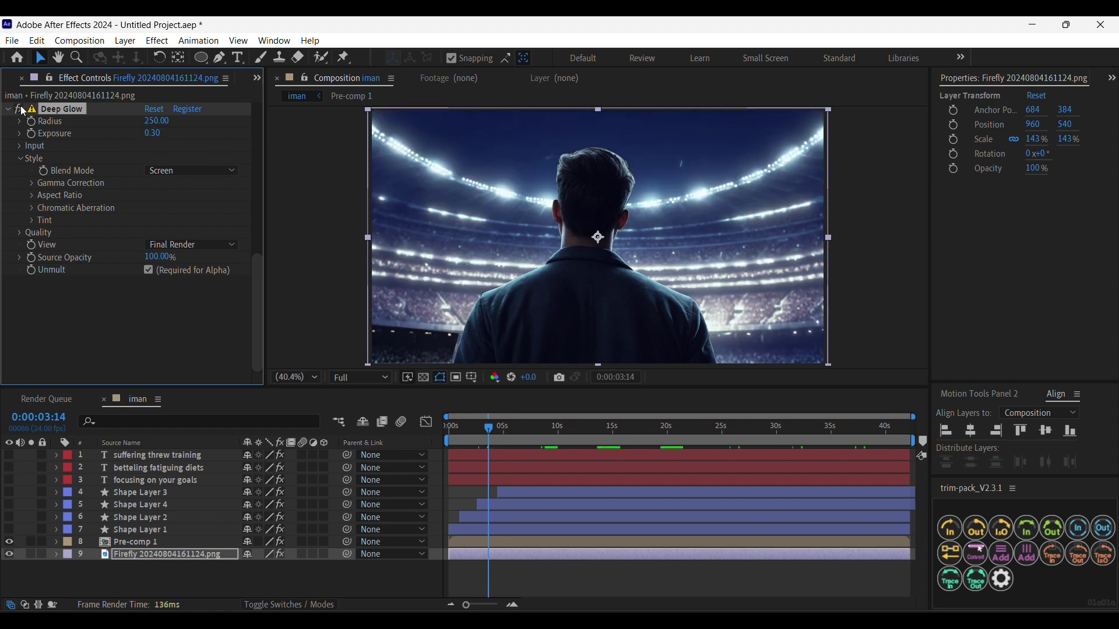
{"action": "left_click", "coordinate": [21, 110]}
{"action": "left_click", "coordinate": [21, 109]}
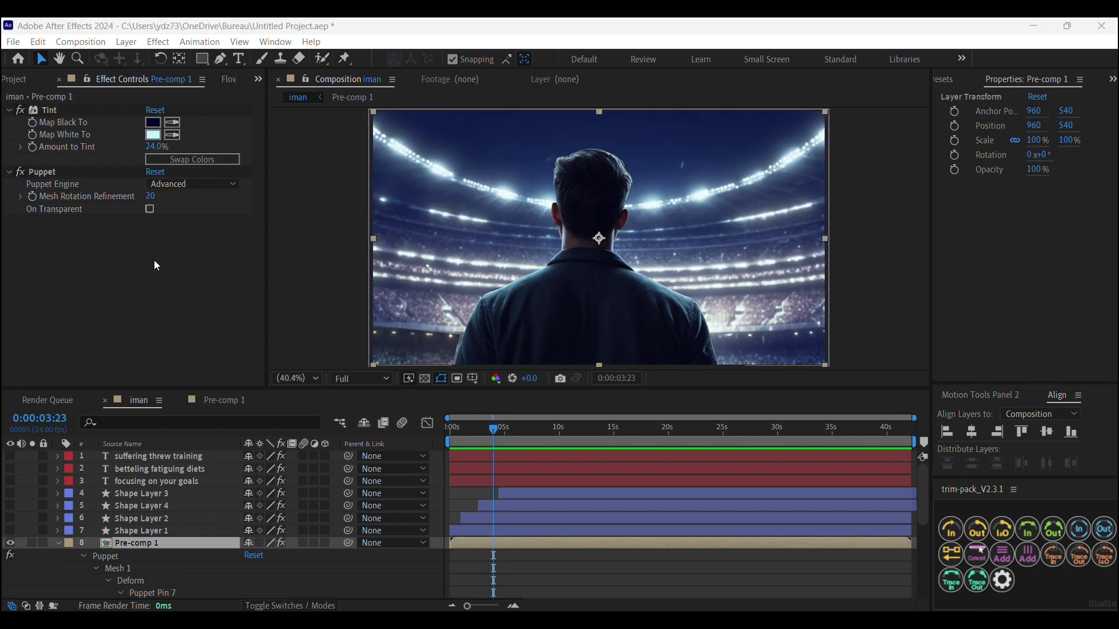
Step: Place the clip youtube_dnVjxr1ScOI_1280x720_h264.mp4 directly beneath Pre-comp 1 and scale it to 160% to cover the frame
{"action": "left_click", "coordinate": [17, 79]}
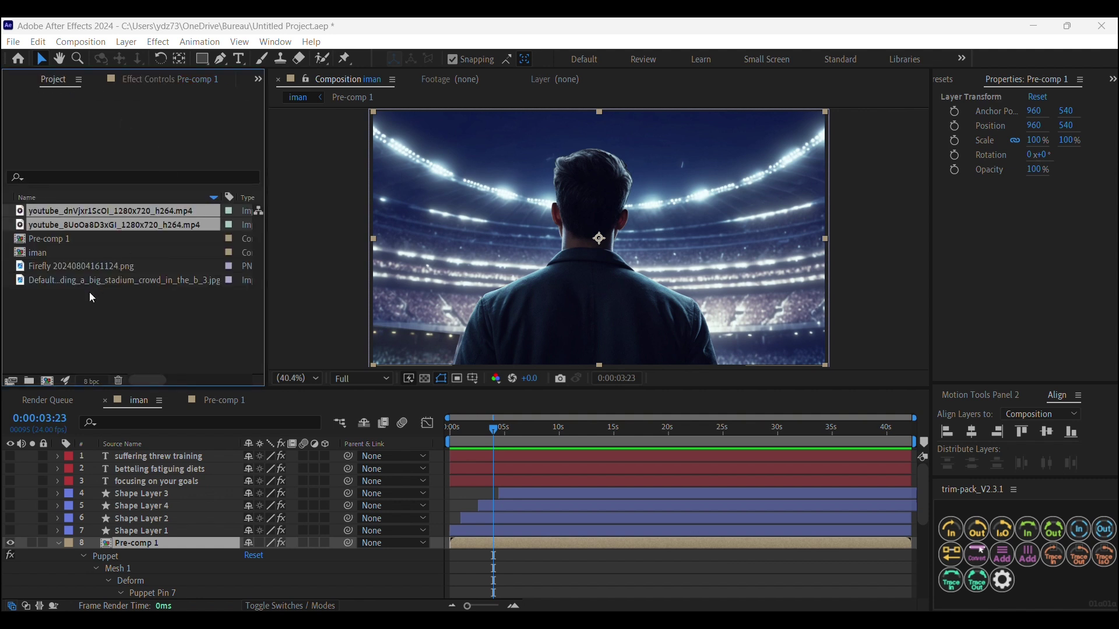
{"action": "left_click", "coordinate": [74, 321]}
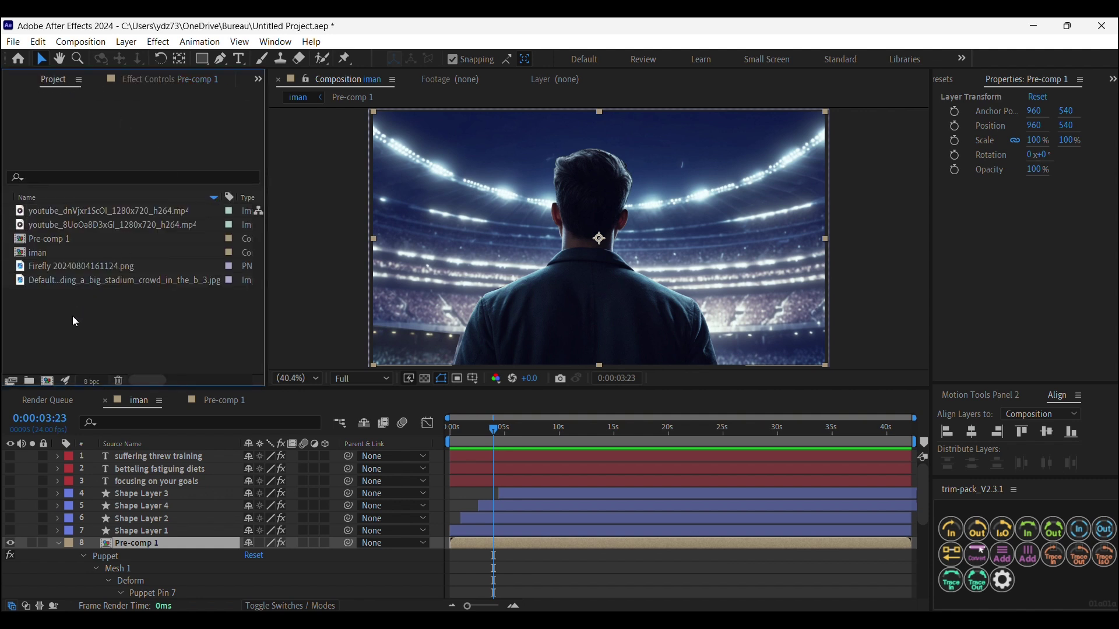
{"action": "left_click", "coordinate": [89, 211]}
{"action": "left_click_drag", "start_coordinate": [89, 211], "coordinate": [116, 543]}
{"action": "scroll", "coordinate": [97, 515], "scroll_direction": "up", "scroll_amount": 4}
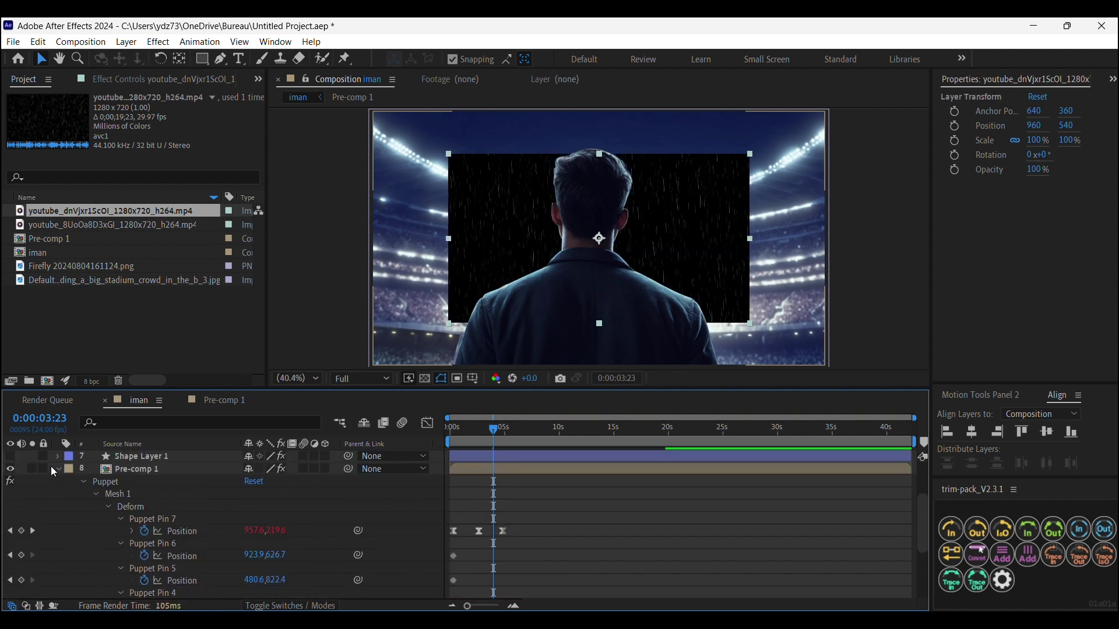
{"action": "left_click", "coordinate": [58, 469]}
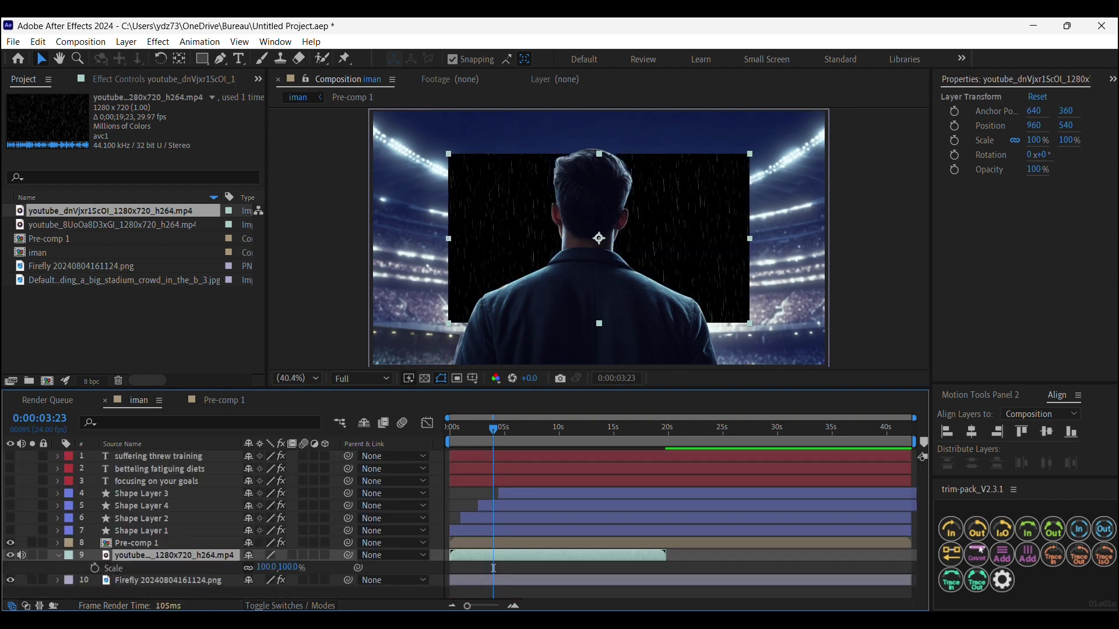
{"action": "left_click_drag", "start_coordinate": [267, 568], "coordinate": [303, 564]}
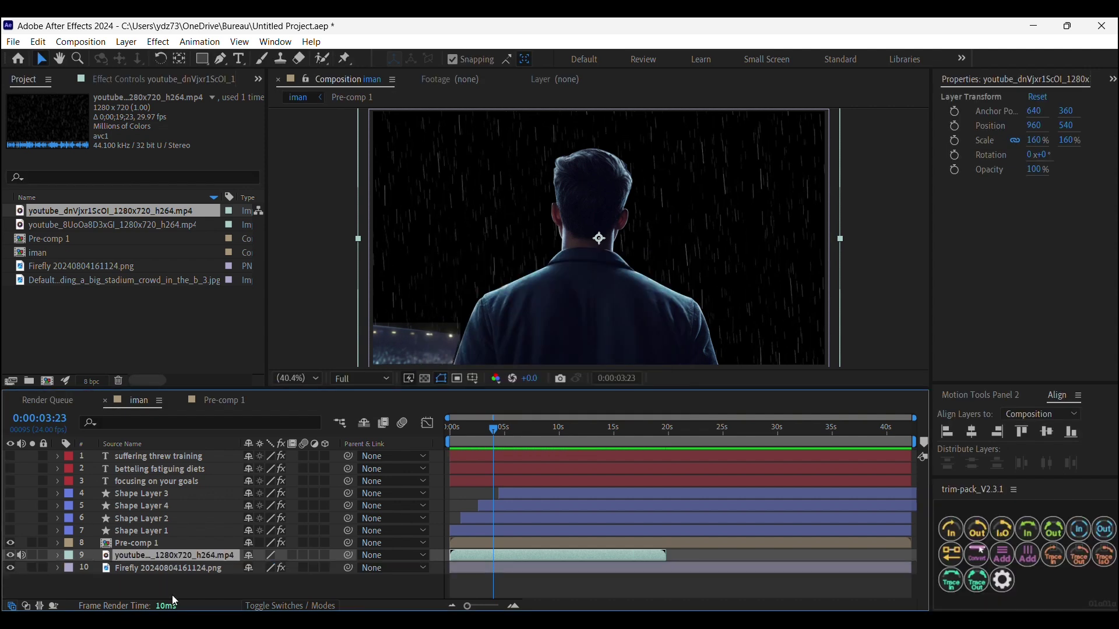
Step: Set the rain clip's blending mode to Screen and preview the composition from the start
{"action": "left_click", "coordinate": [260, 606]}
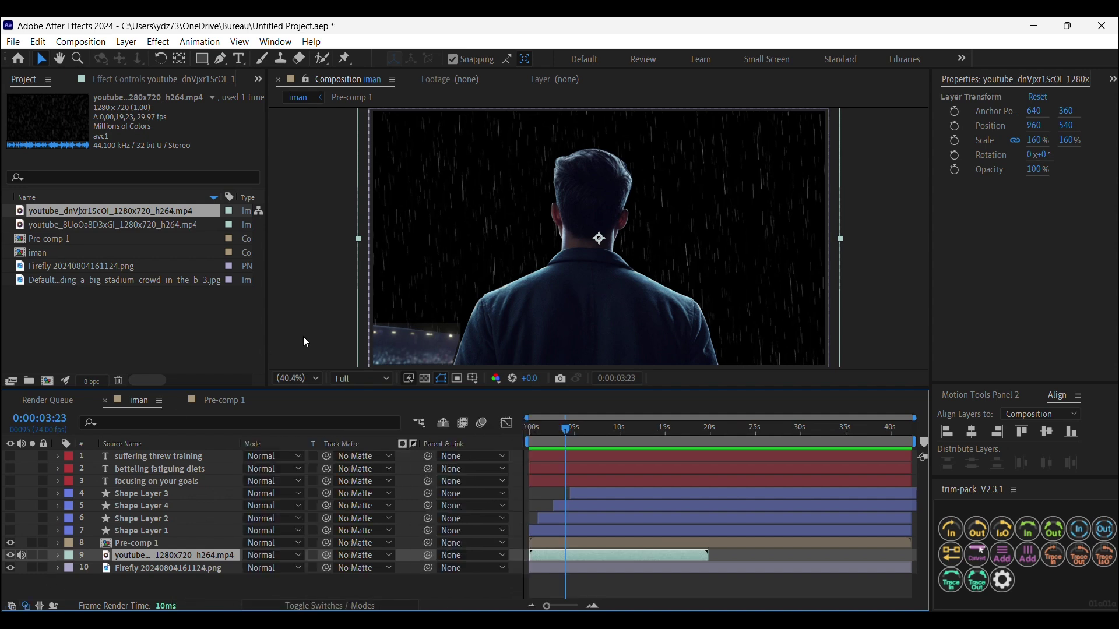
{"action": "left_click", "coordinate": [270, 555]}
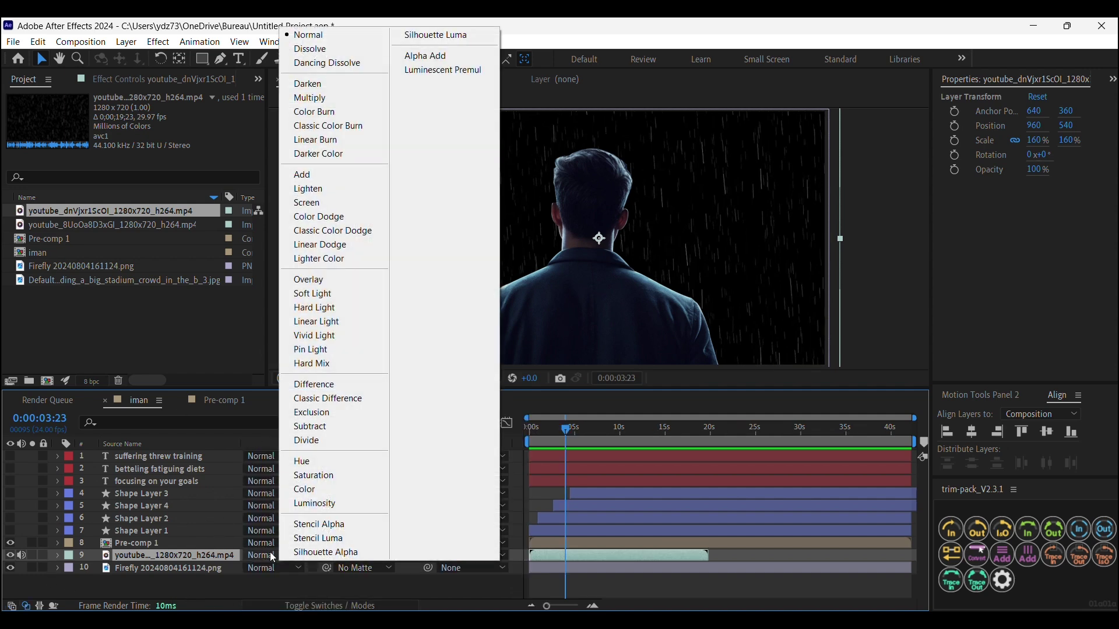
{"action": "left_click", "coordinate": [308, 202]}
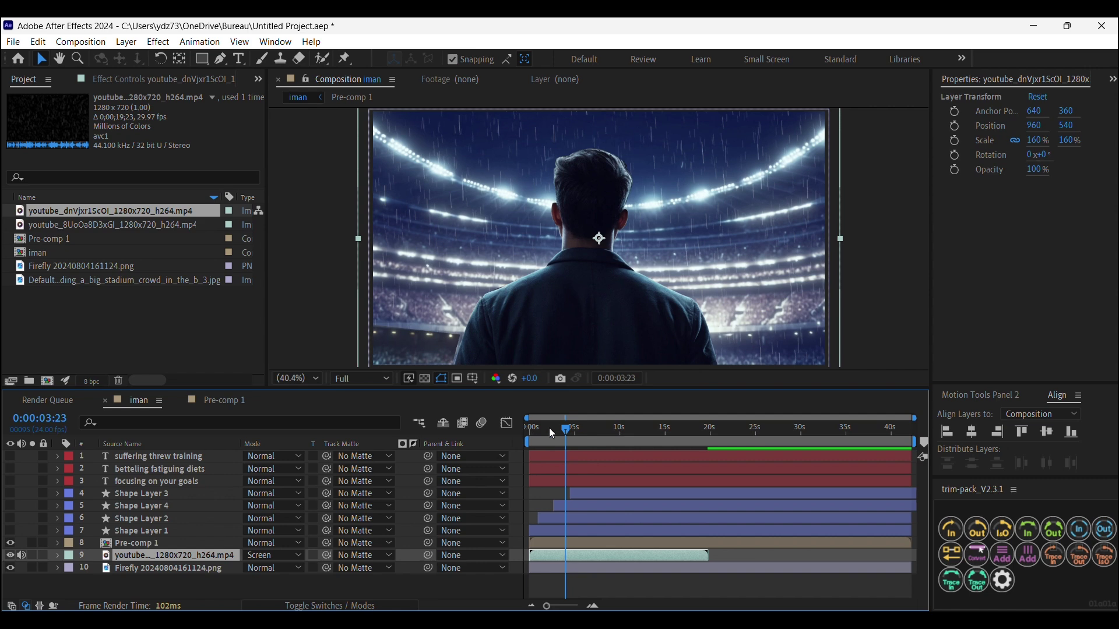
{"action": "key", "text": "Home"}
{"action": "key", "text": "space"}
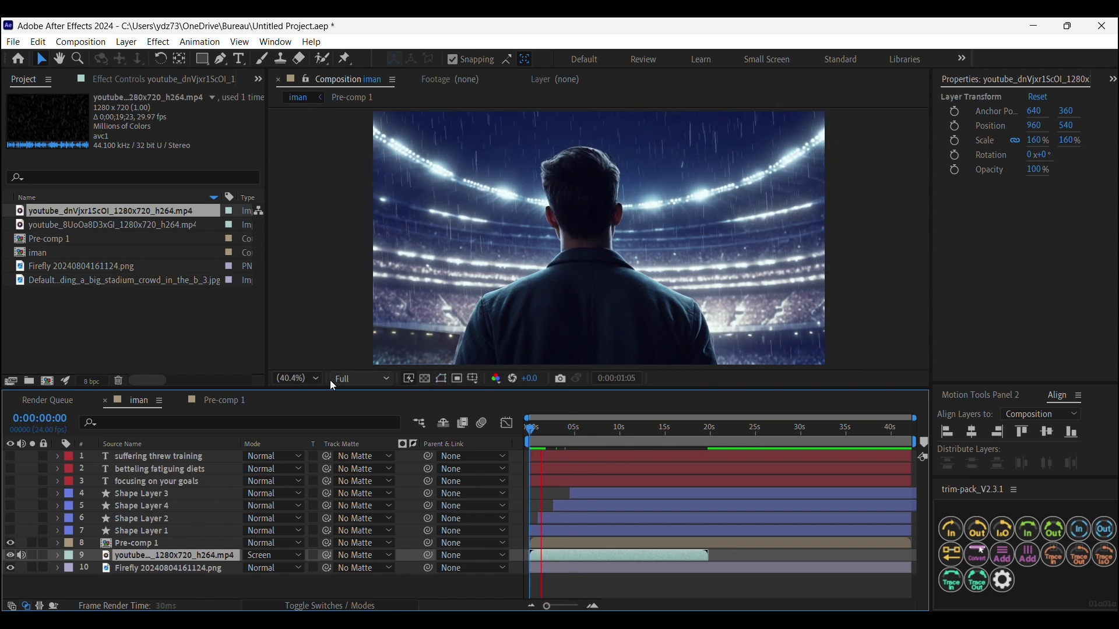
{"action": "key", "text": "space"}
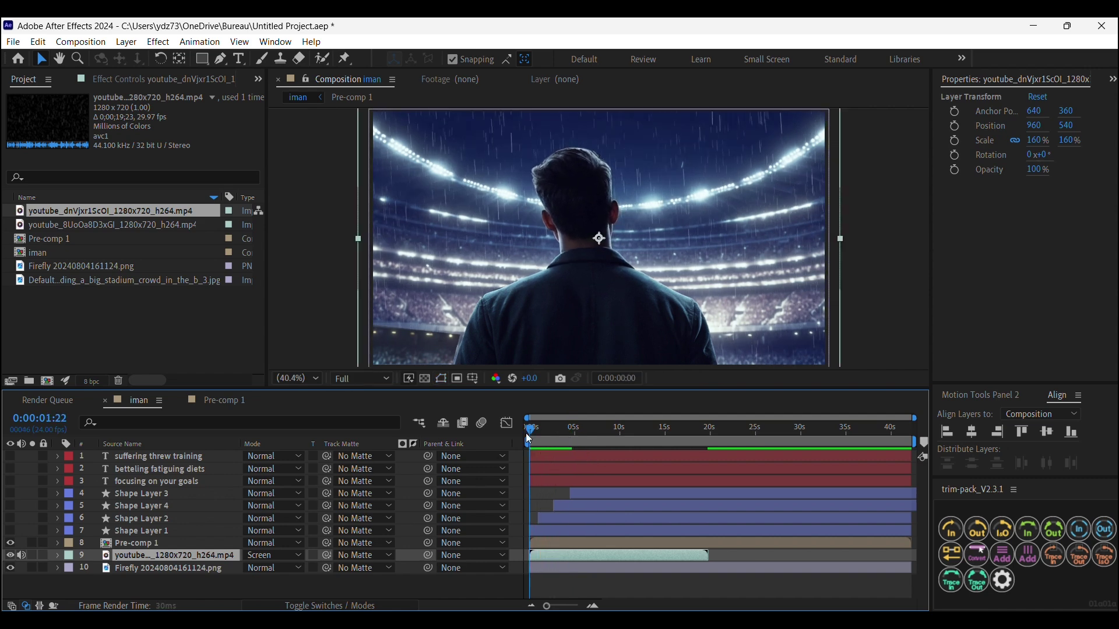
Step: Place the clip youtube_8UoOa8D3xGI_1280x720_h264.mp4 directly beneath Pre-comp 1 and scale it to 157%
{"action": "left_click", "coordinate": [70, 224]}
{"action": "left_click_drag", "start_coordinate": [67, 225], "coordinate": [145, 553]}
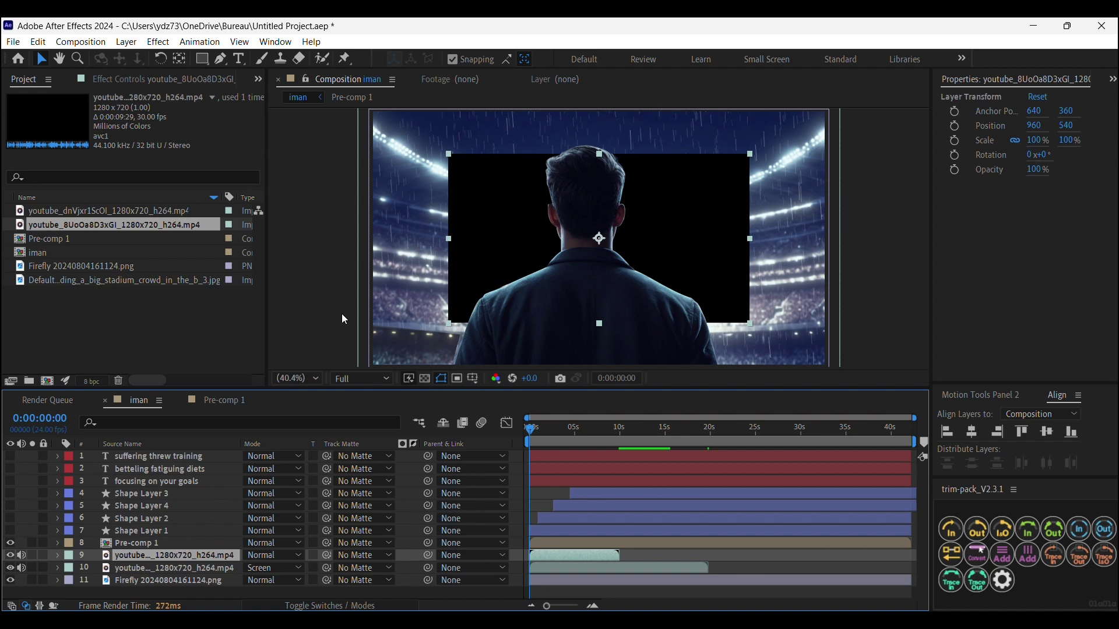
{"action": "key", "text": "s"}
{"action": "left_click_drag", "start_coordinate": [276, 569], "coordinate": [304, 564]}
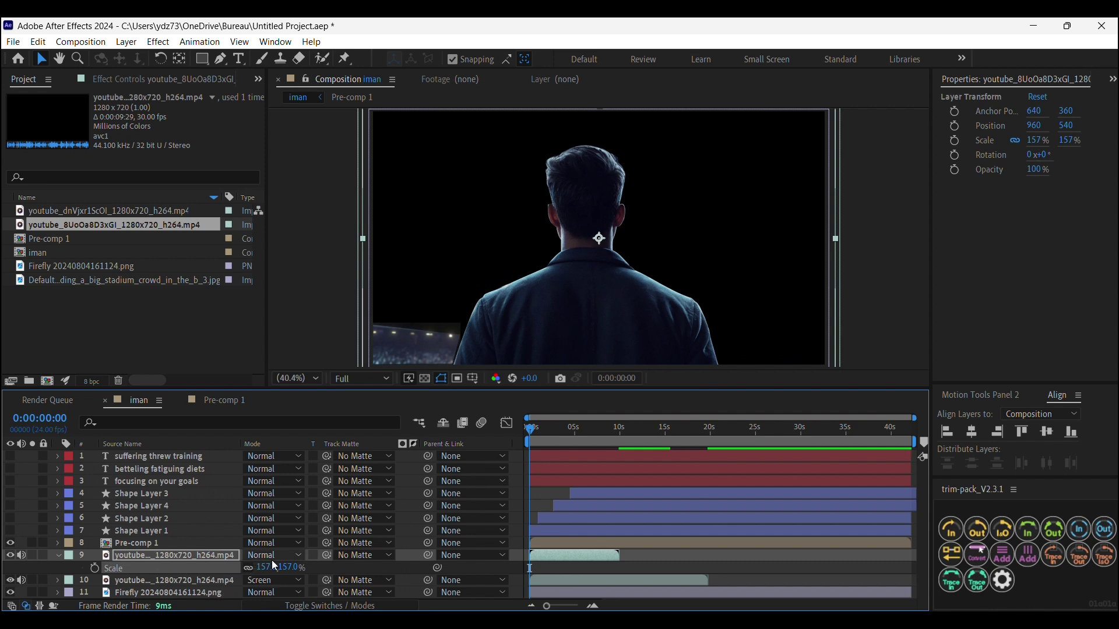
{"action": "left_click", "coordinate": [59, 556]}
Step: Set the second overlay clip's blending mode to Screen and view the composite at 0:00:00:17
{"action": "left_click", "coordinate": [285, 606]}
{"action": "left_click", "coordinate": [285, 607]}
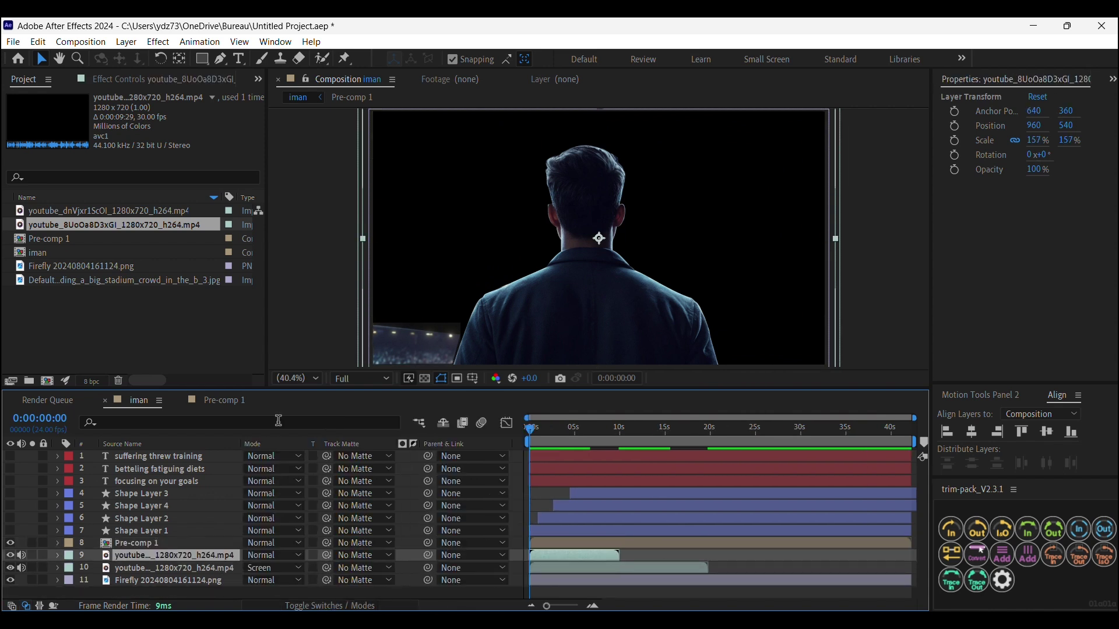
{"action": "left_click", "coordinate": [252, 559]}
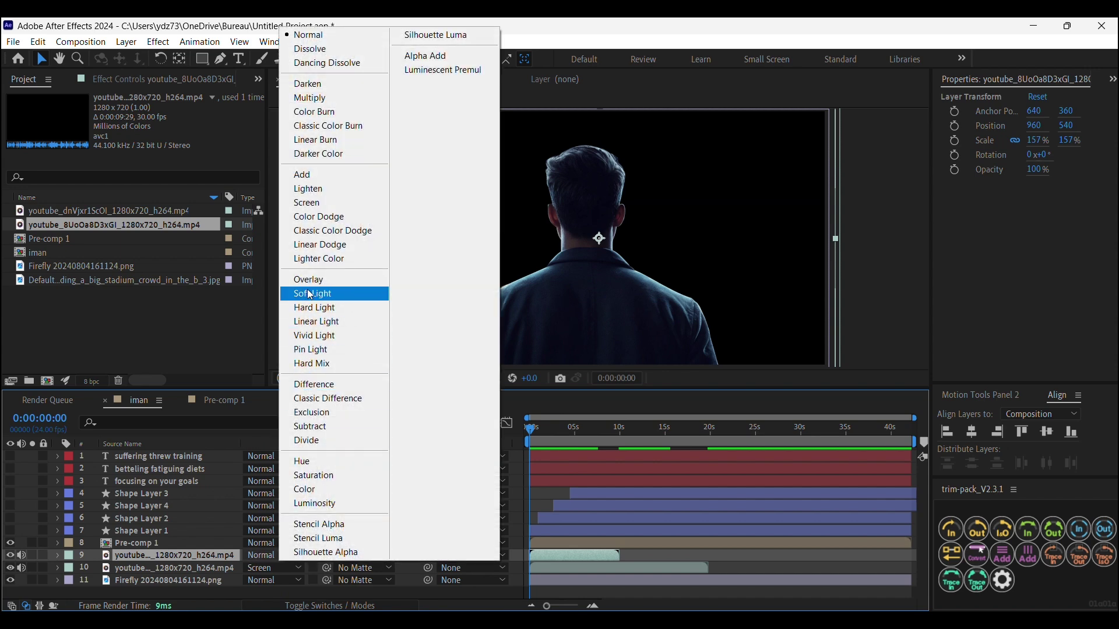
{"action": "left_click", "coordinate": [315, 203]}
{"action": "left_click", "coordinate": [538, 436]}
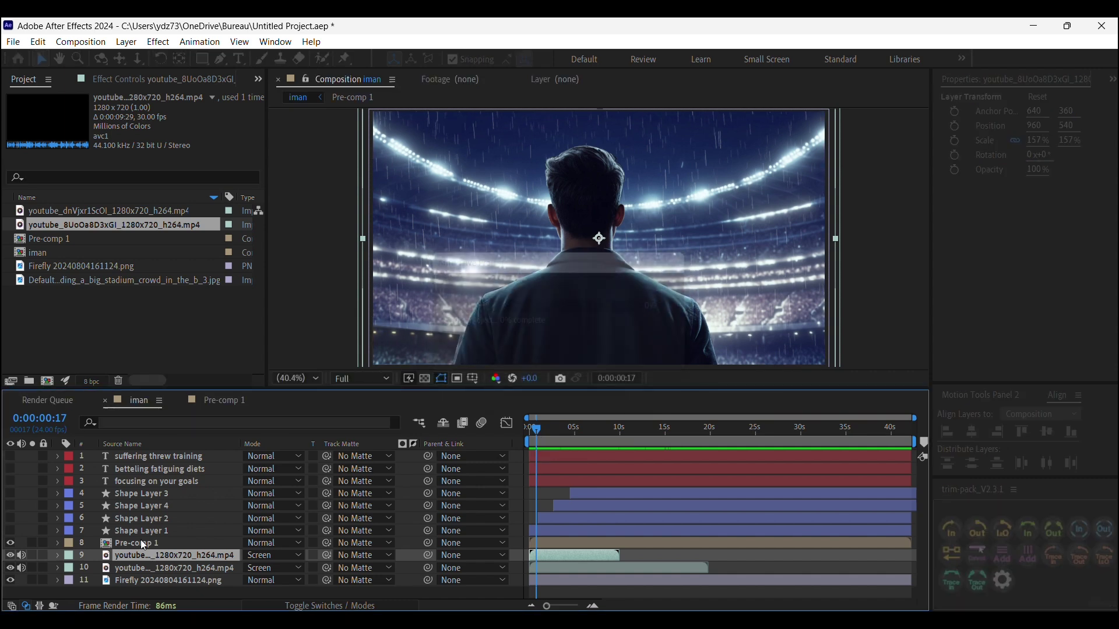
Step: Add a Curves effect to Pre-comp 1 and bend its RGB curve into a slight S shape
{"action": "left_click", "coordinate": [147, 546]}
{"action": "key", "text": "ctrl+space"}
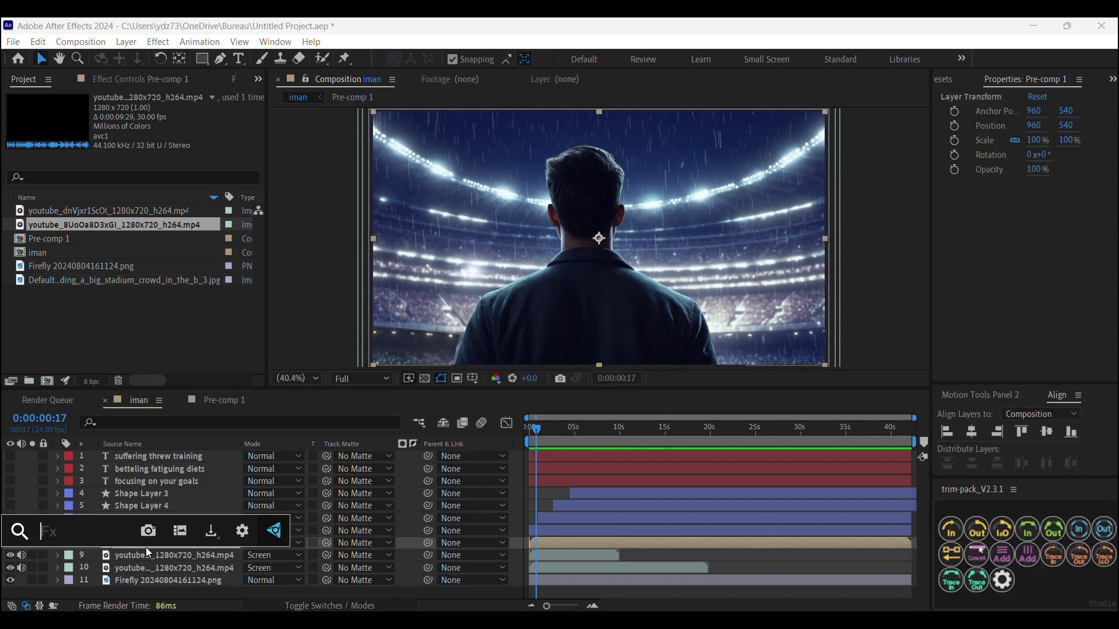
{"action": "type", "text": "cur"}
{"action": "key", "text": "Return"}
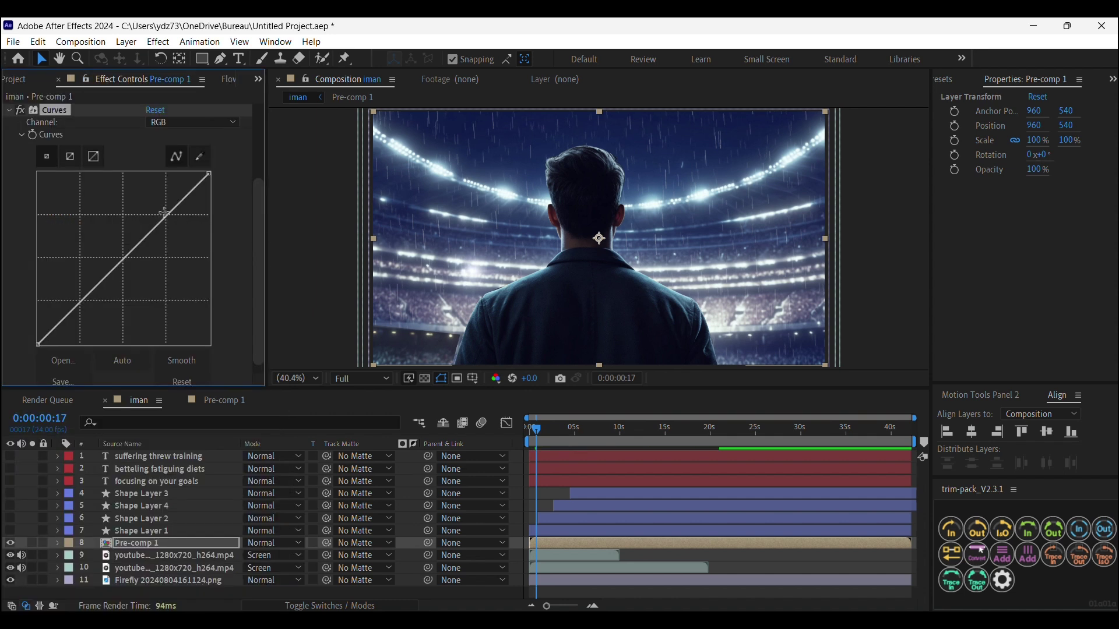
{"action": "left_click_drag", "start_coordinate": [167, 213], "coordinate": [161, 208]}
{"action": "left_click_drag", "start_coordinate": [80, 301], "coordinate": [81, 308]}
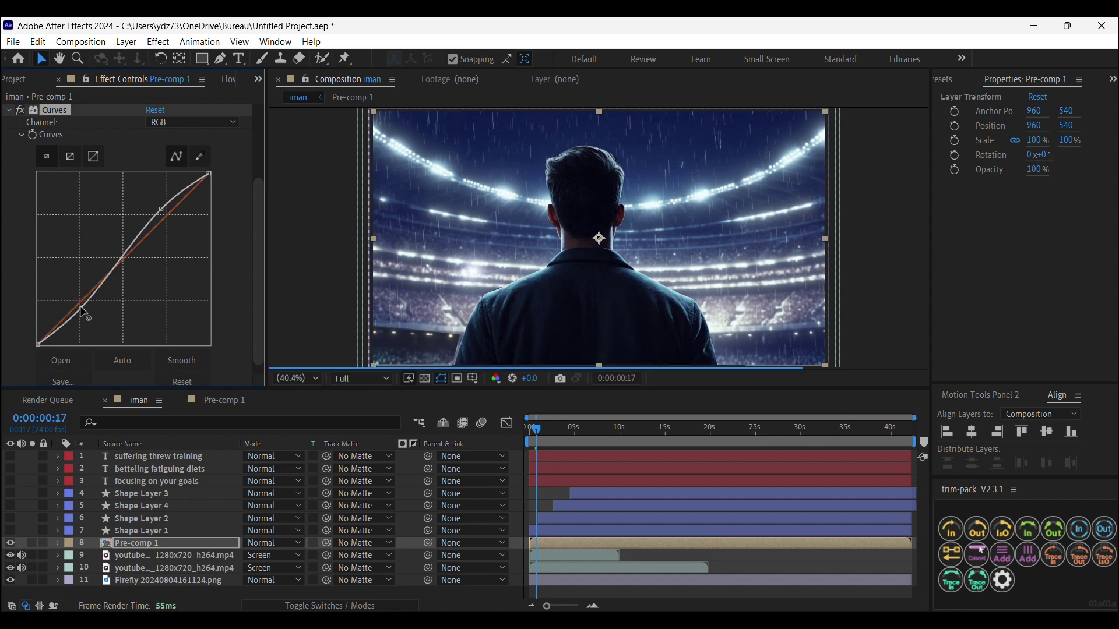
Step: Add a Deep Glow effect to Pre-comp 1 with a radius of 150 and an exposure of 0.5
{"action": "left_click", "coordinate": [124, 542]}
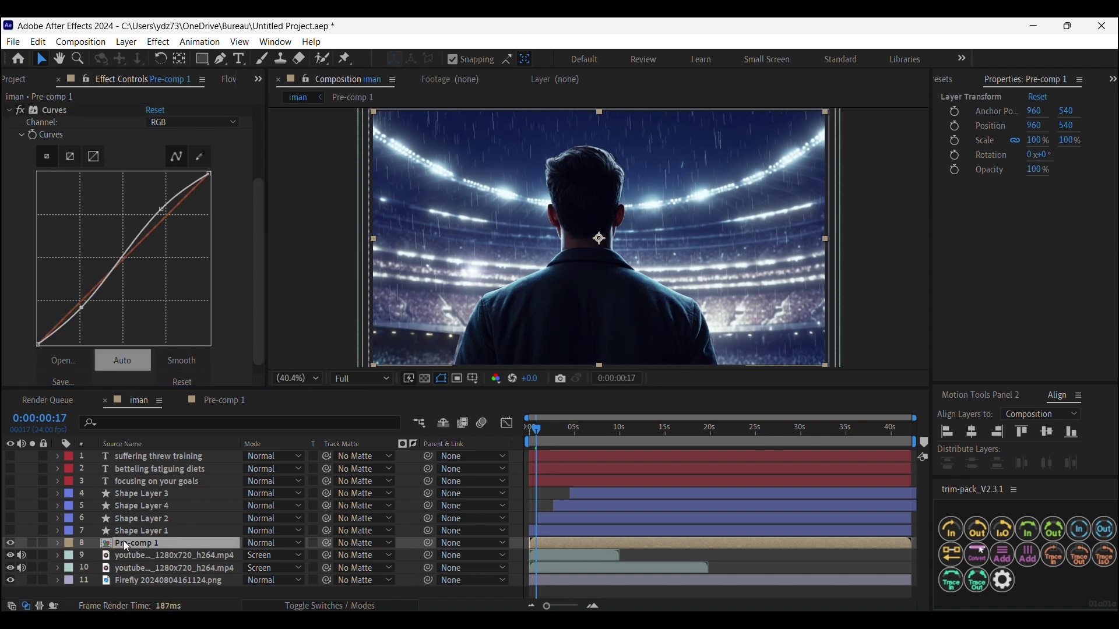
{"action": "key", "text": "ctrl+space"}
{"action": "type", "text": "de"}
{"action": "key", "text": "Return"}
{"action": "left_click", "coordinate": [157, 122]}
{"action": "type", "text": "150"}
{"action": "key", "text": "Tab"}
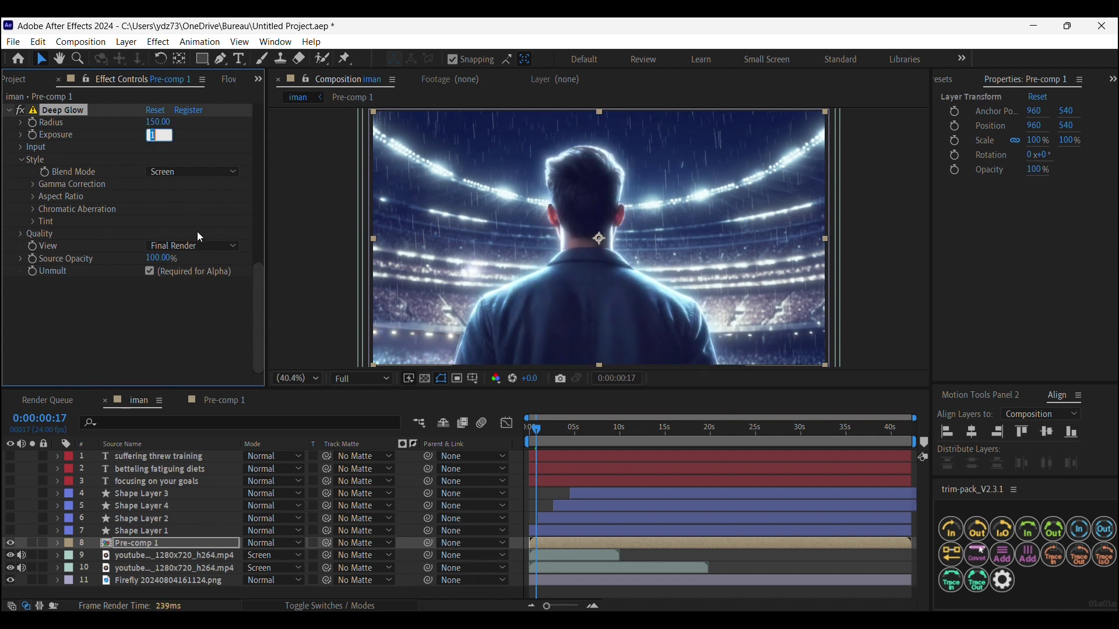
{"action": "type", "text": "0.5"}
{"action": "key", "text": "Return"}
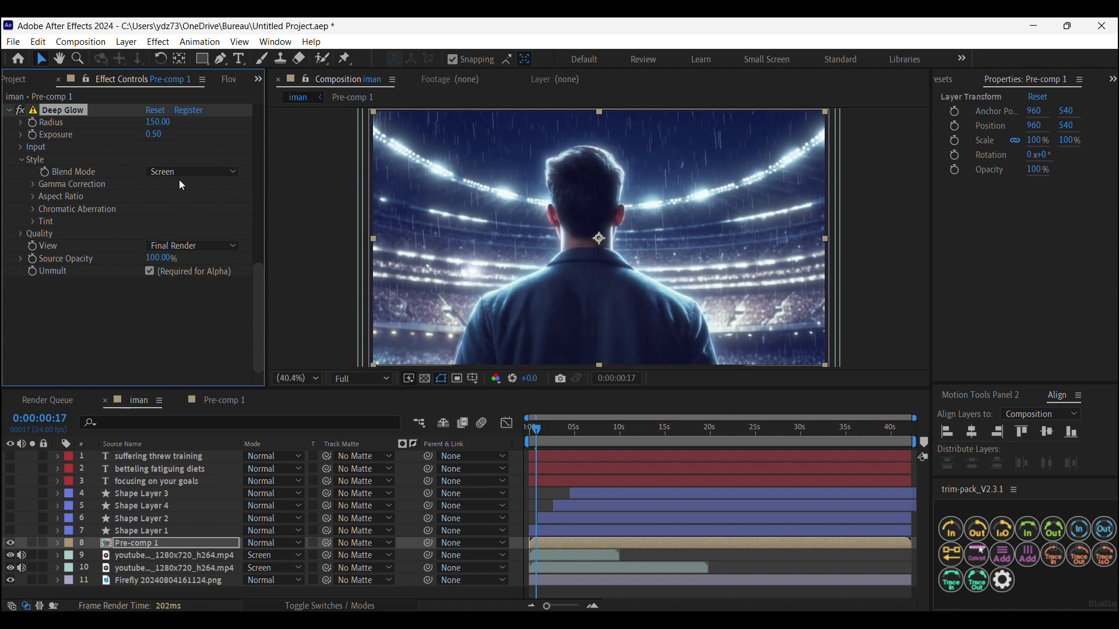
Step: Soften Pre-comp 1's Deep Glow by setting its exposure to 0.3 and its radius to 100
{"action": "left_click", "coordinate": [164, 138]}
{"action": "left_click", "coordinate": [153, 135]}
{"action": "type", "text": "0.3"}
{"action": "key", "text": "Return"}
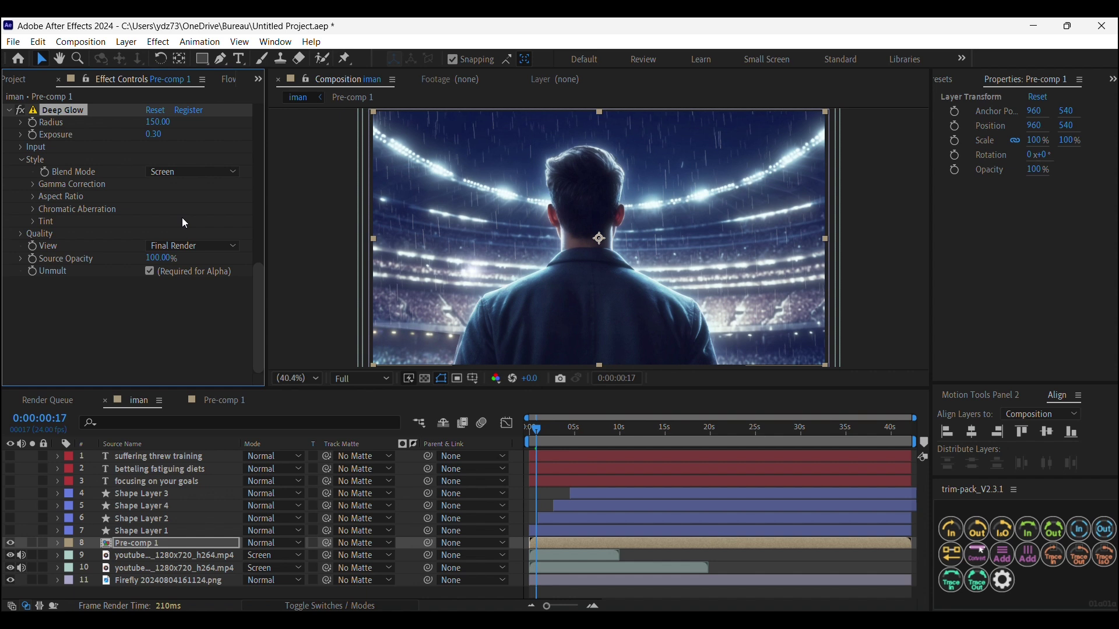
{"action": "left_click", "coordinate": [157, 122]}
{"action": "type", "text": "100"}
{"action": "key", "text": "Return"}
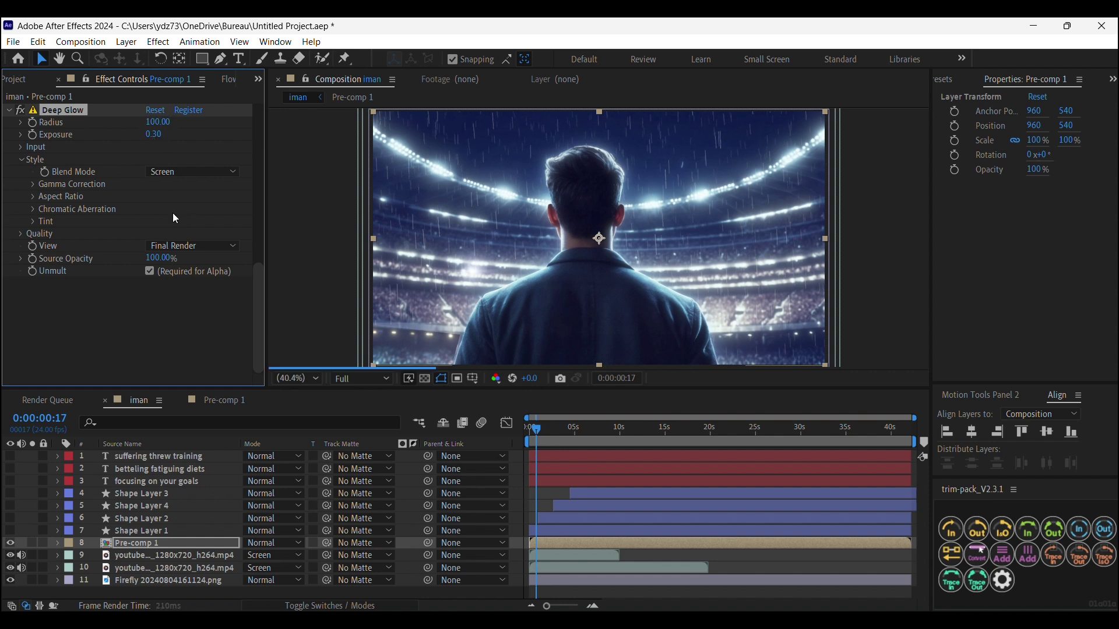
Step: Move Curves above Tint on the Firefly background layer and strengthen the S shape of its RGB curve
{"action": "key", "text": "ctrl+Down"}
{"action": "key", "text": "ctrl+Down"}
{"action": "key", "text": "ctrl+Down"}
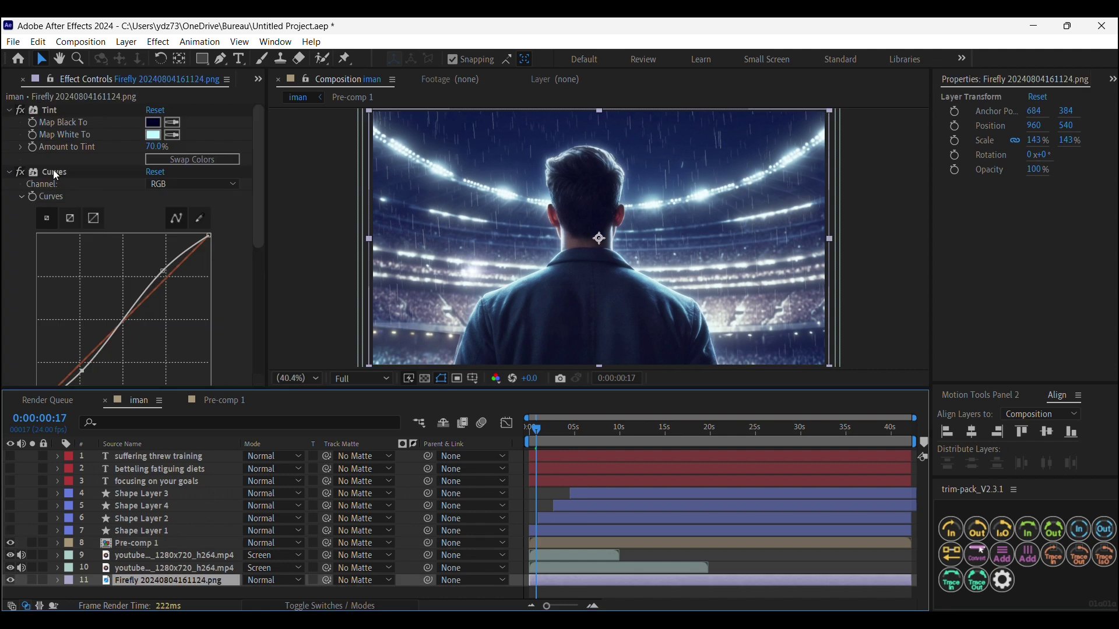
{"action": "left_click", "coordinate": [17, 112]}
{"action": "key", "text": "Delete"}
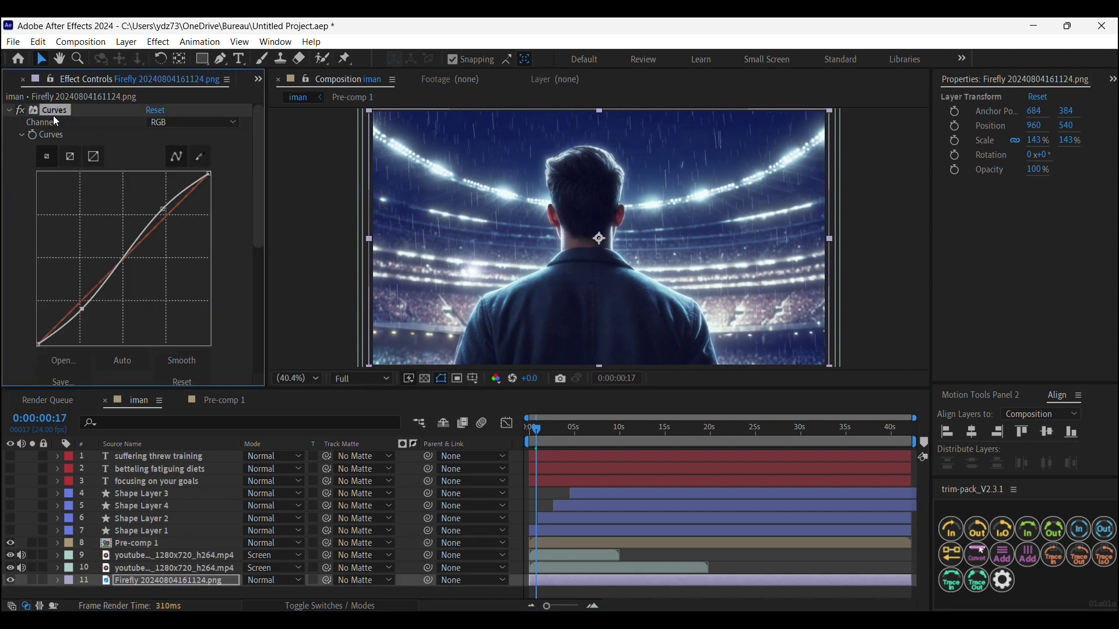
{"action": "left_click_drag", "start_coordinate": [162, 208], "coordinate": [155, 205]}
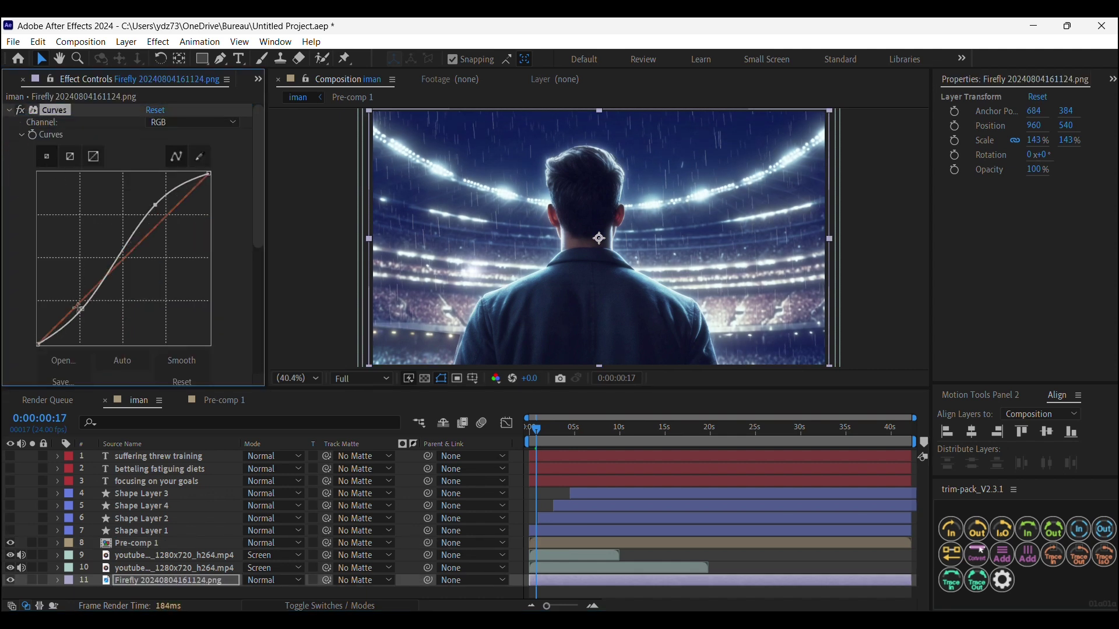
{"action": "left_click_drag", "start_coordinate": [81, 310], "coordinate": [83, 313]}
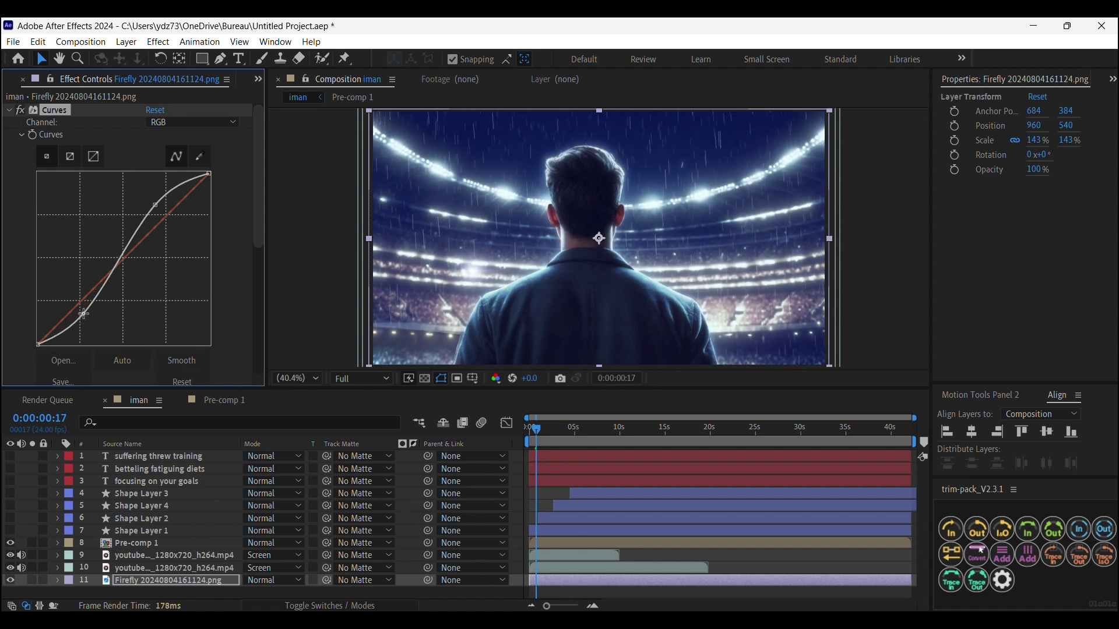
Step: Inspect Pre-comp 1's glow around the man's hair up close and return to the full frame
{"action": "left_click", "coordinate": [163, 539]}
{"action": "scroll", "coordinate": [574, 147], "scroll_direction": "up", "scroll_amount": 4}
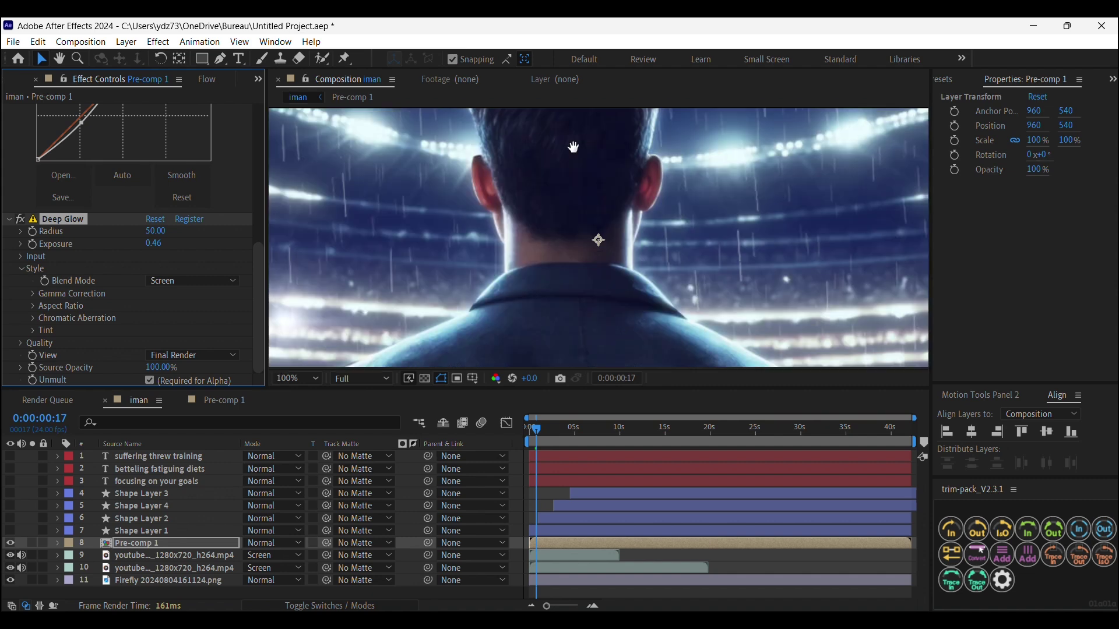
{"action": "scroll", "coordinate": [474, 232], "scroll_direction": "up", "scroll_amount": 2}
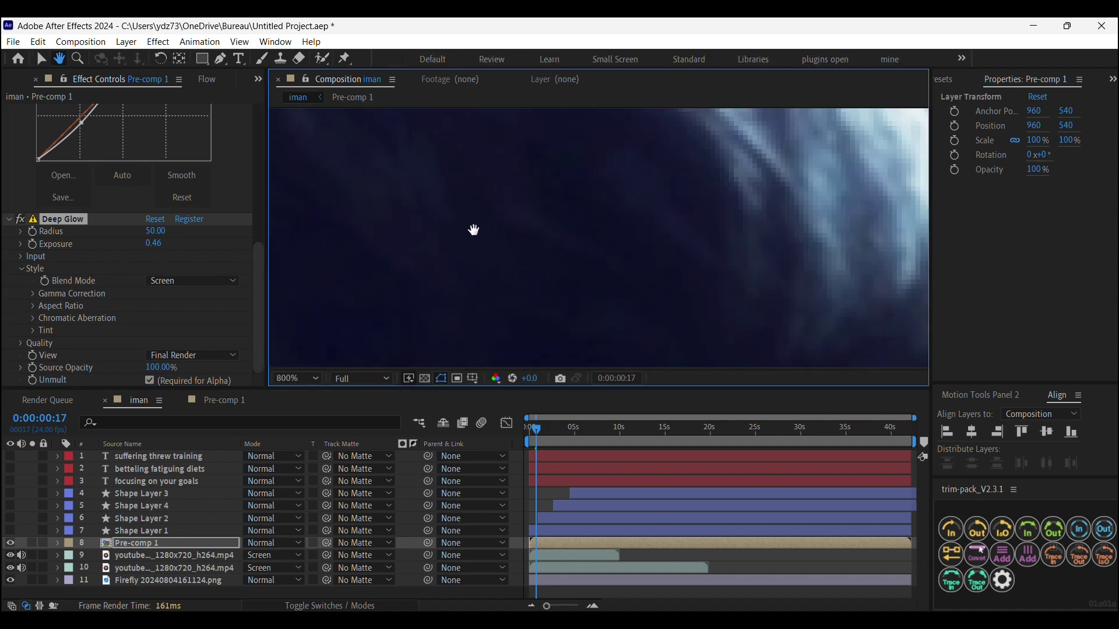
{"action": "left_click_drag", "start_coordinate": [460, 219], "coordinate": [342, 293]}
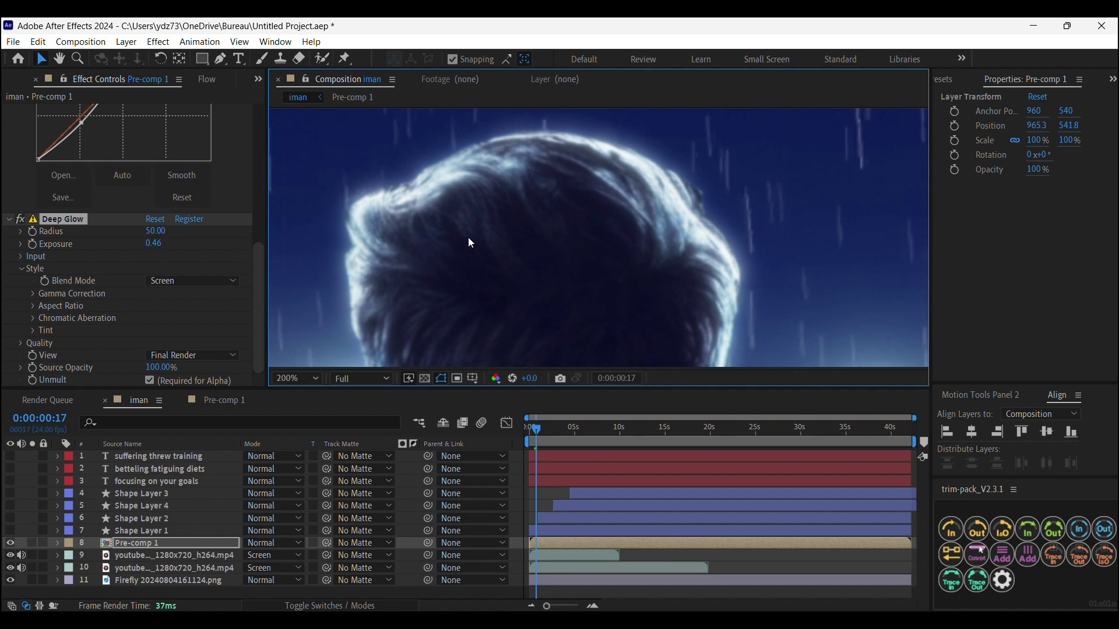
{"action": "key", "text": "shift+slash"}
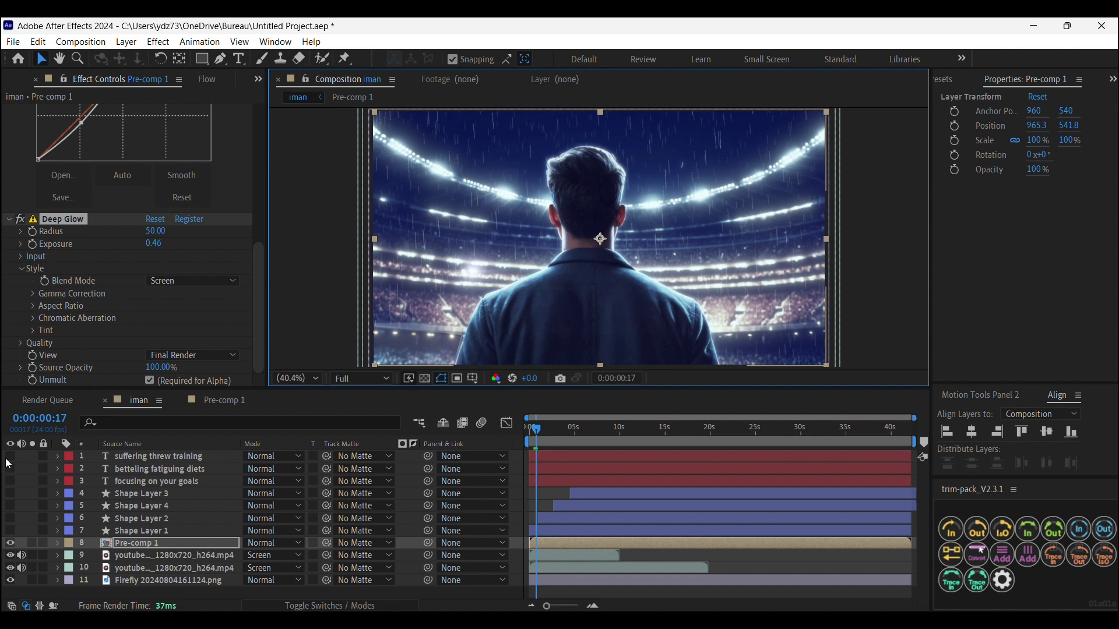
Step: Make the caption and shape layers visible, go to the first frame and select Deep Glow on the "focusing on your goals" caption
{"action": "key", "text": "Home"}
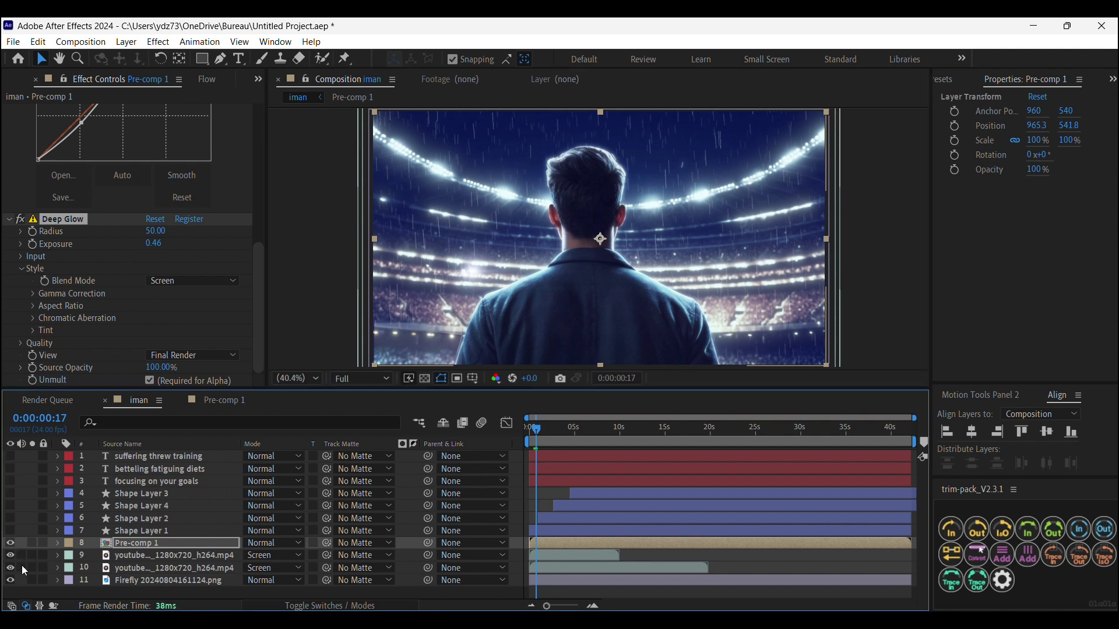
{"action": "key", "text": "e"}
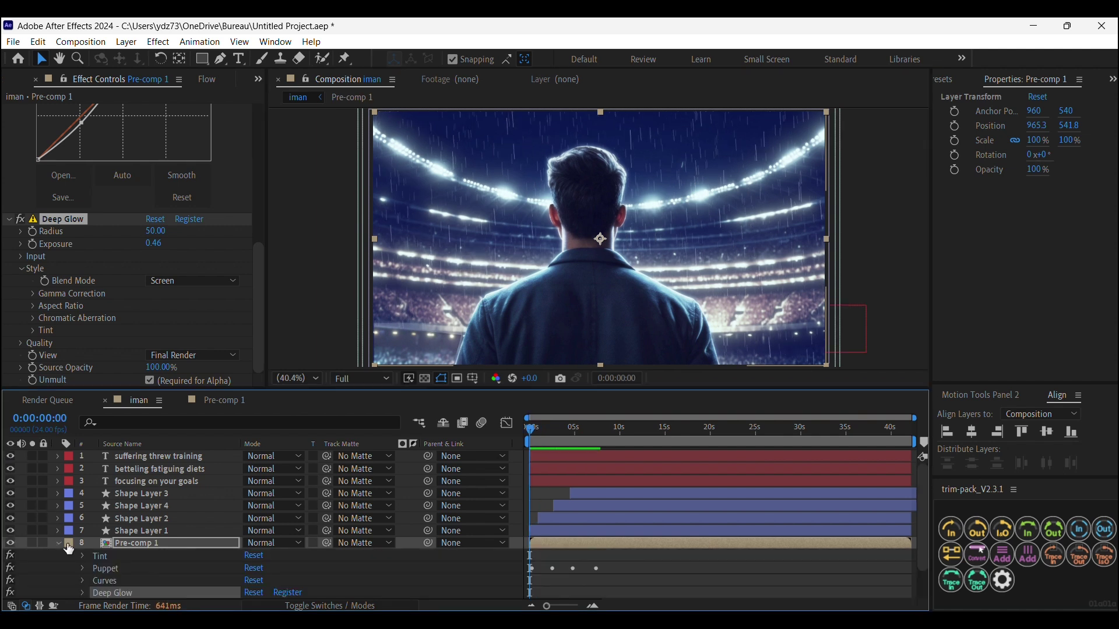
{"action": "left_click", "coordinate": [60, 544]}
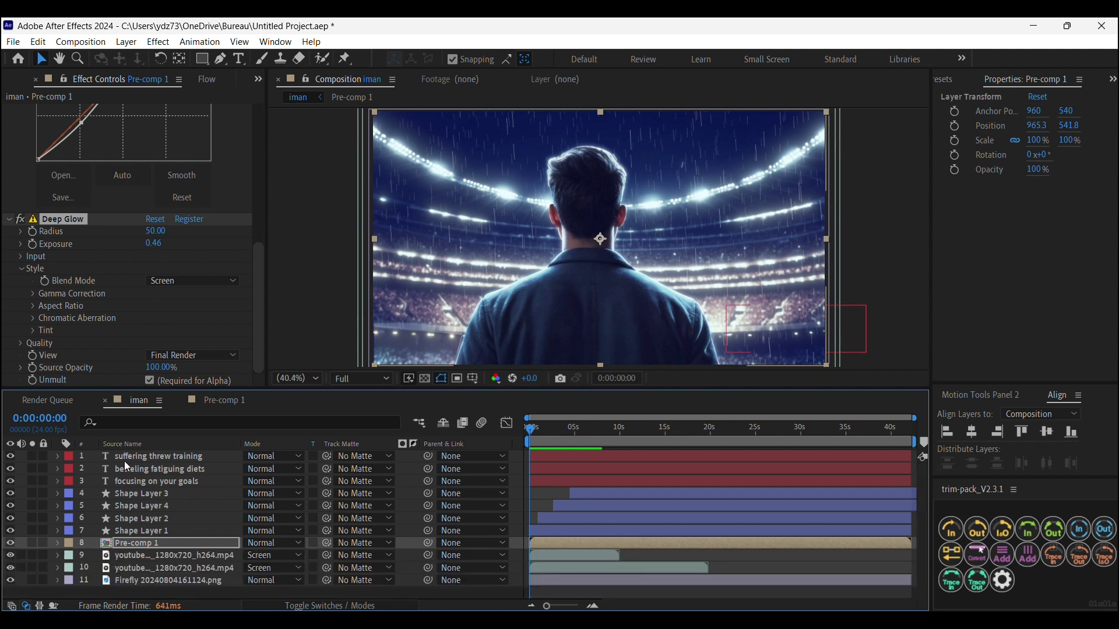
{"action": "left_click", "coordinate": [122, 479]}
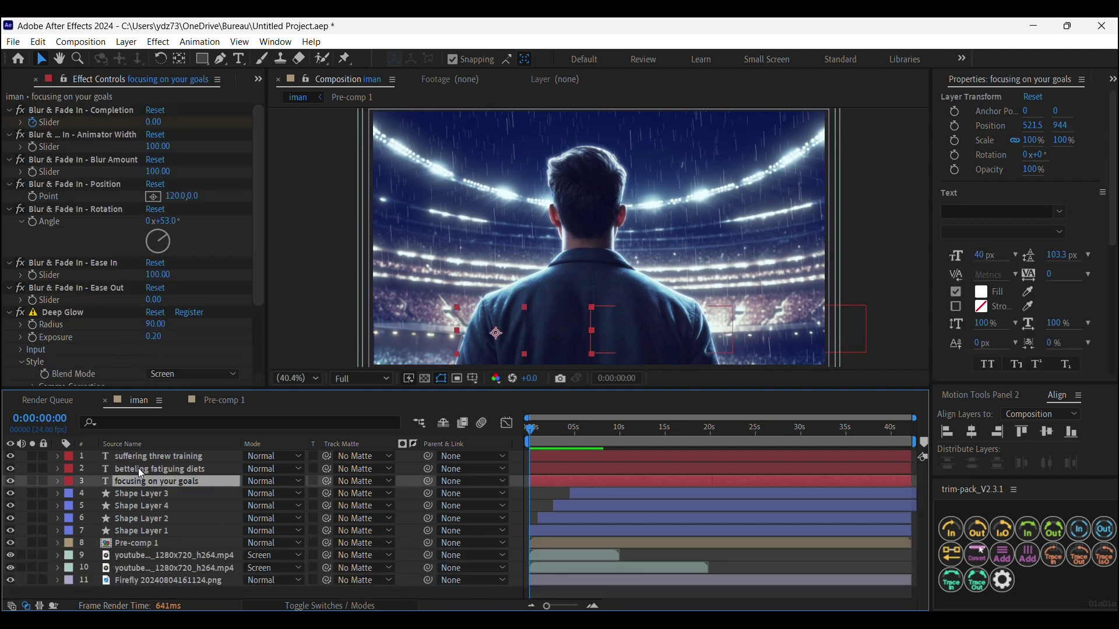
{"action": "left_click", "coordinate": [65, 314]}
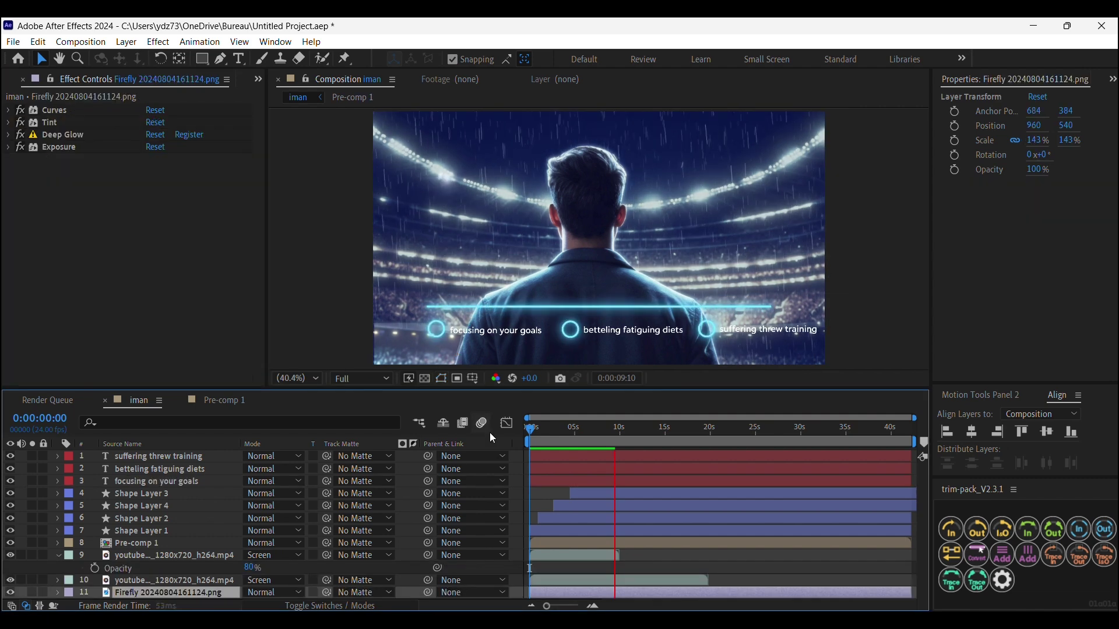
Step: Stop the preview, set youtube_8UoOa8D3xGI_1280x720_h264.mp4 to 100% opacity and reposition it at about 986.7, 556.1 in the frame
{"action": "key", "text": "space"}
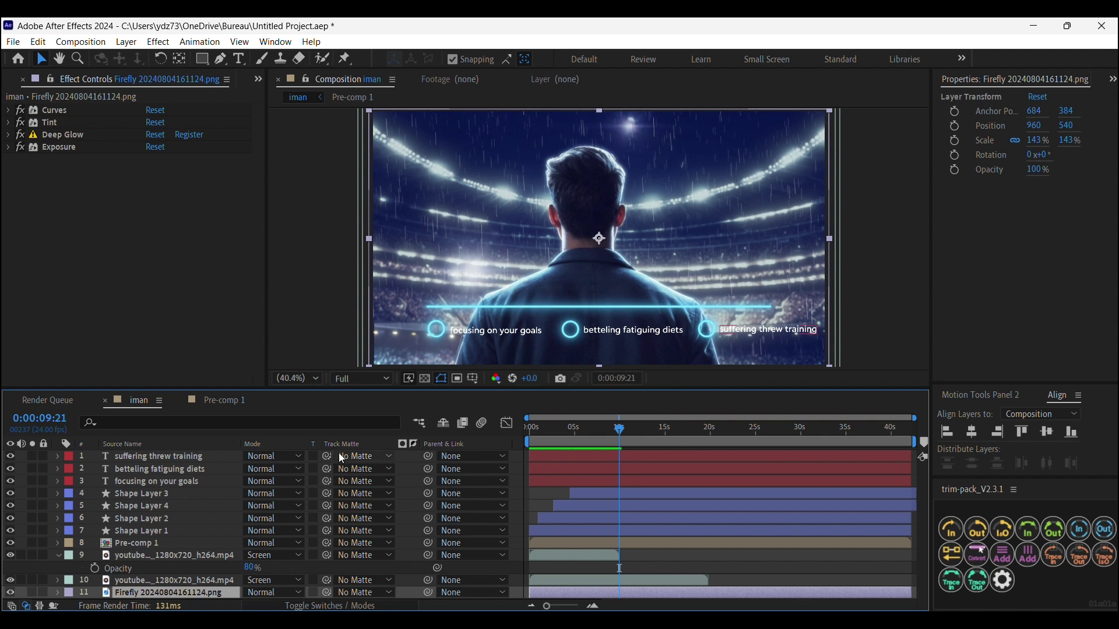
{"action": "left_click", "coordinate": [143, 557]}
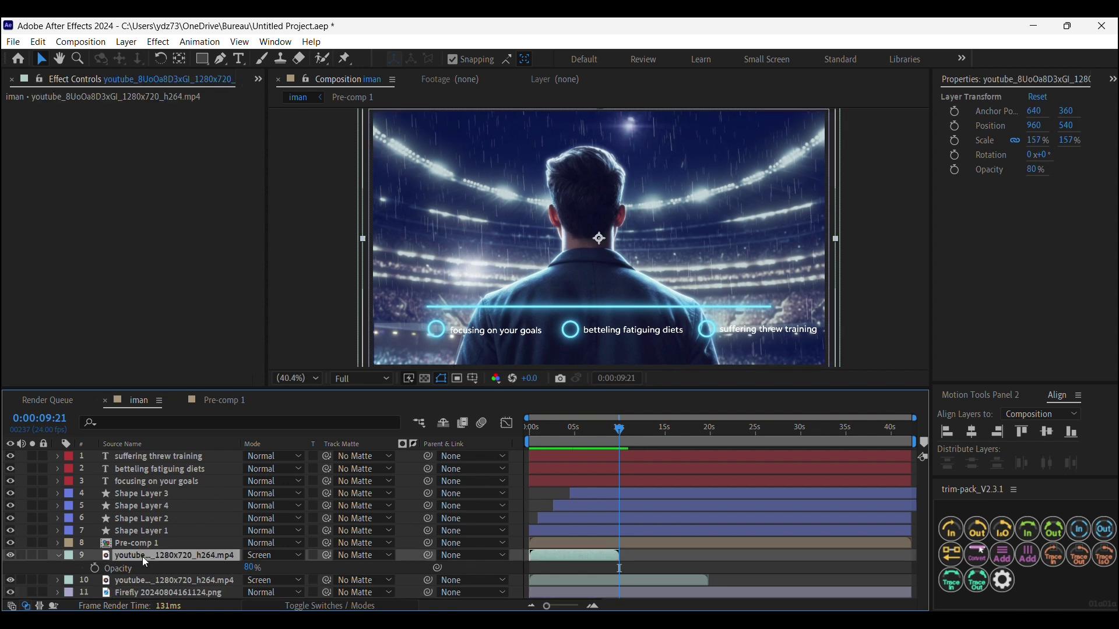
{"action": "key", "text": "ctrl+z"}
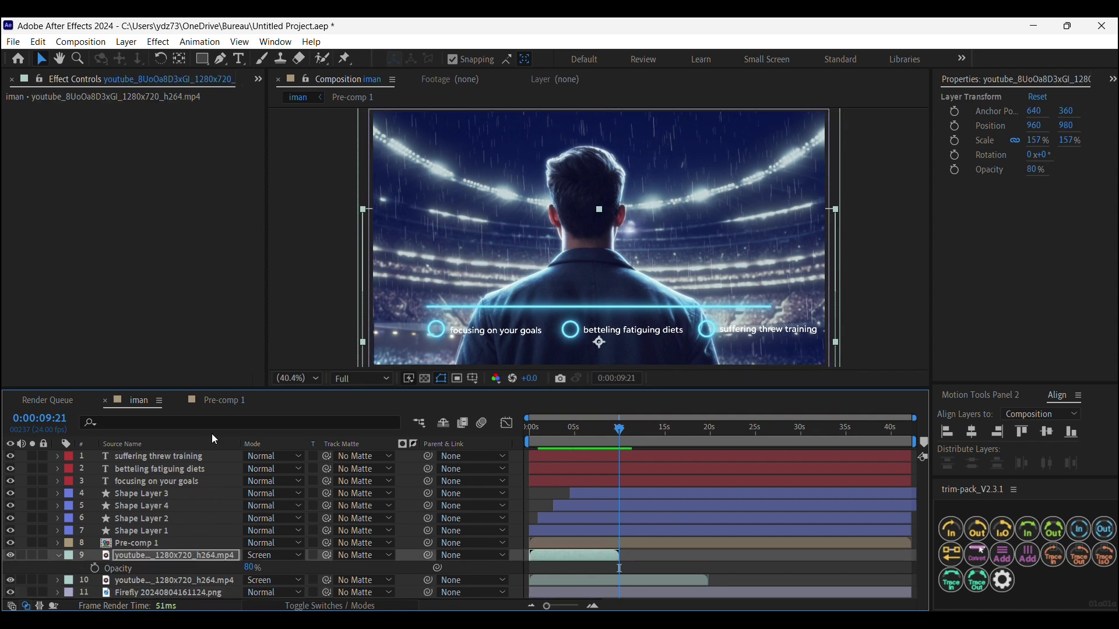
{"action": "key", "text": "ctrl+z"}
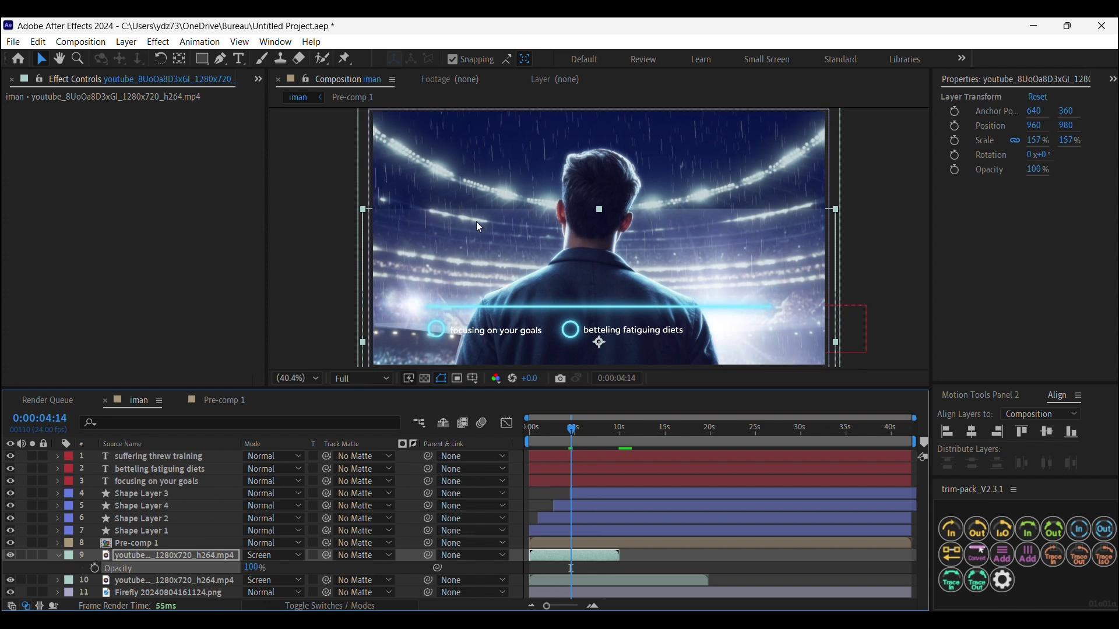
{"action": "left_click_drag", "start_coordinate": [469, 267], "coordinate": [466, 165]}
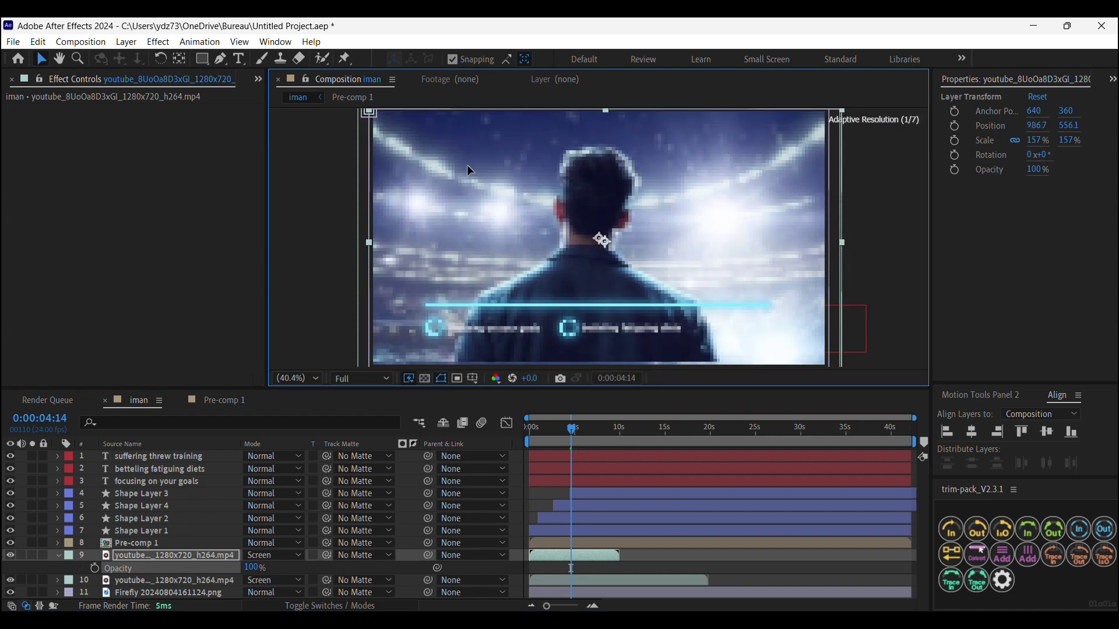
Step: Draw a closed pen mask on the overlay clip, curving along the stadium's upper light ring and enclosing everything below it
{"action": "key", "text": "g"}
{"action": "left_click", "coordinate": [375, 122]}
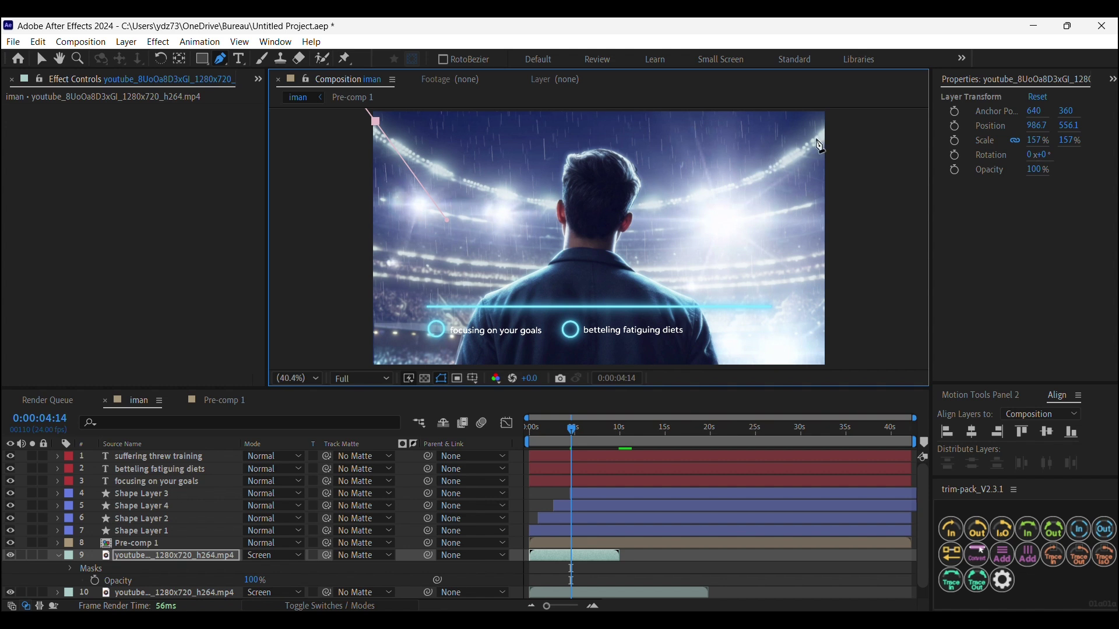
{"action": "left_click_drag", "start_coordinate": [822, 128], "coordinate": [666, 254]}
{"action": "left_click_drag", "start_coordinate": [445, 221], "coordinate": [447, 195]}
{"action": "key", "text": "comma"}
{"action": "key", "text": "comma"}
{"action": "left_click", "coordinate": [778, 269]}
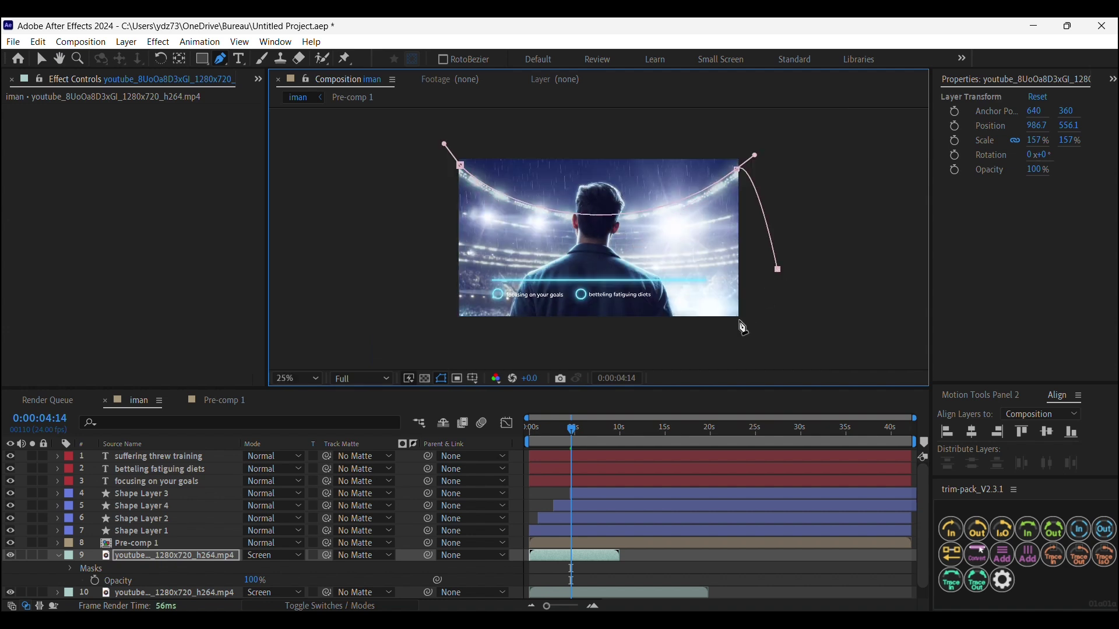
{"action": "left_click", "coordinate": [714, 350]}
{"action": "left_click", "coordinate": [420, 344]}
{"action": "left_click", "coordinate": [460, 166]}
Step: Find the overlay clip's Mask Feather property and set it to 163 pixels
{"action": "left_click", "coordinate": [158, 422]}
{"action": "type", "text": "fz"}
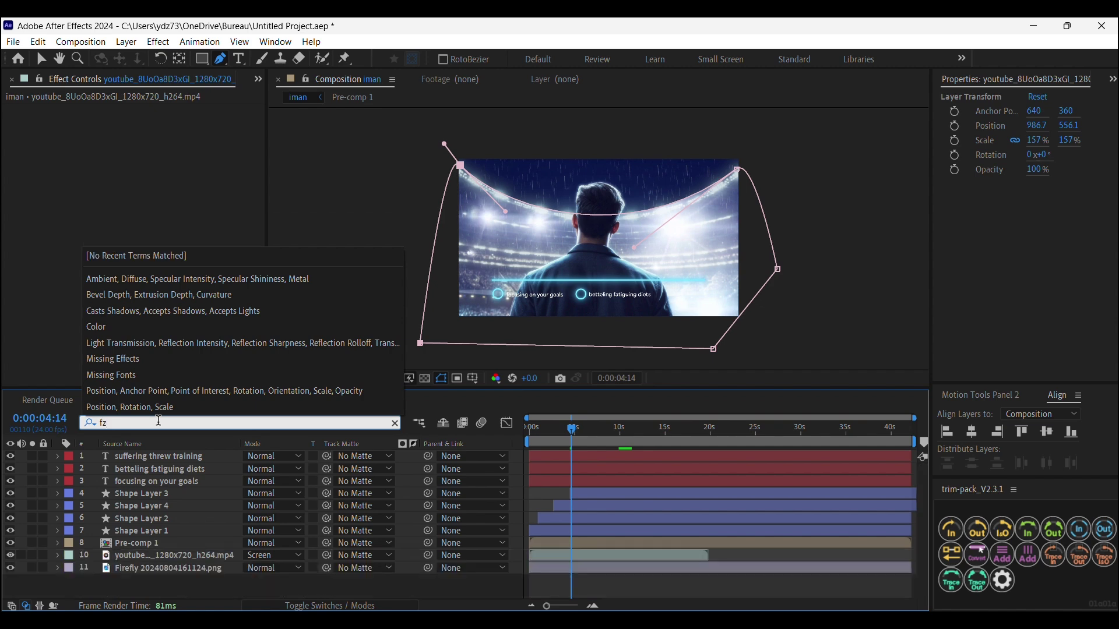
{"action": "key", "text": "BackSpace"}
{"action": "type", "text": "ea"}
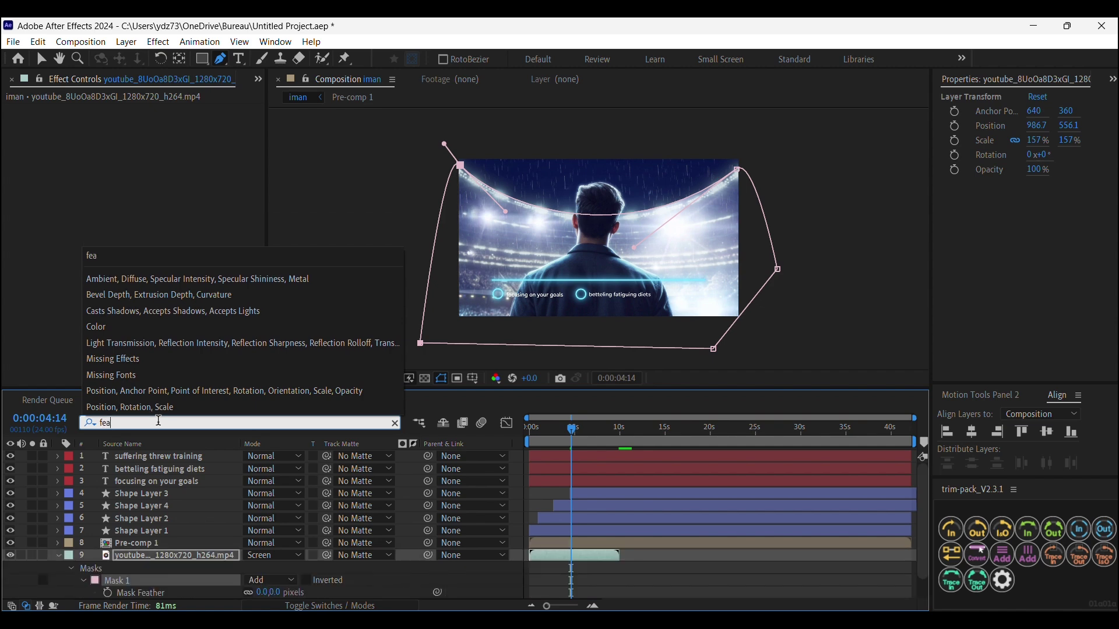
{"action": "left_click", "coordinate": [168, 558]}
{"action": "scroll", "coordinate": [167, 558], "scroll_direction": "down", "scroll_amount": 1}
{"action": "scroll", "coordinate": [273, 568], "scroll_direction": "up", "scroll_amount": 1}
{"action": "left_click_drag", "start_coordinate": [273, 568], "coordinate": [350, 568]}
Step: Check the feathered overlay at 0:00:06:11 and 0:00:07:21, and collapse the clip's mask properties
{"action": "key", "text": "period"}
{"action": "left_click", "coordinate": [589, 430]}
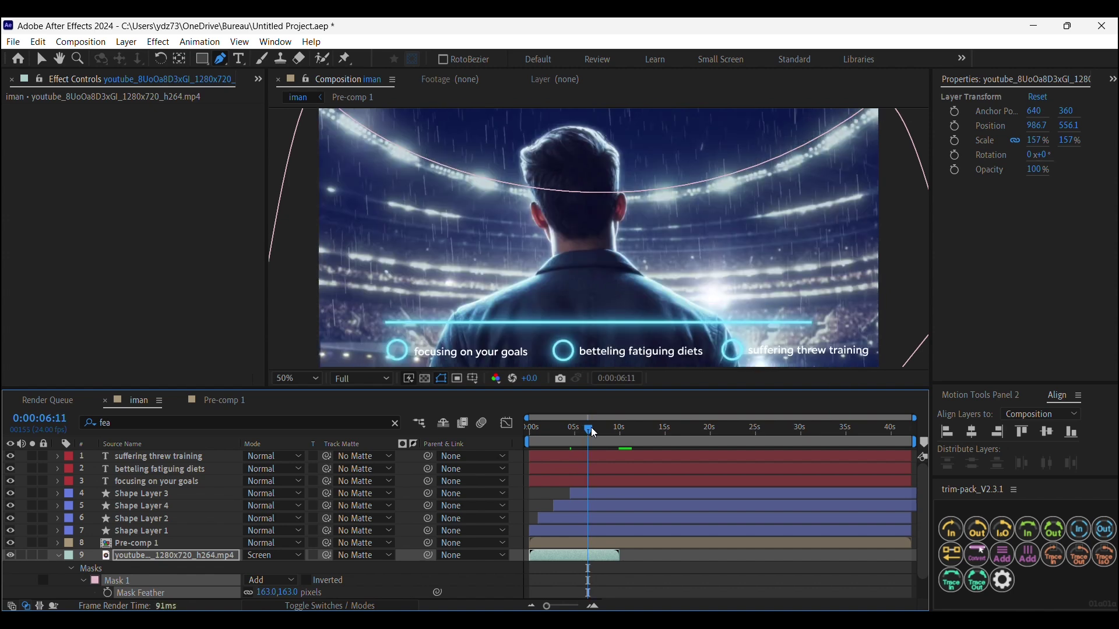
{"action": "left_click_drag", "start_coordinate": [593, 433], "coordinate": [601, 431]}
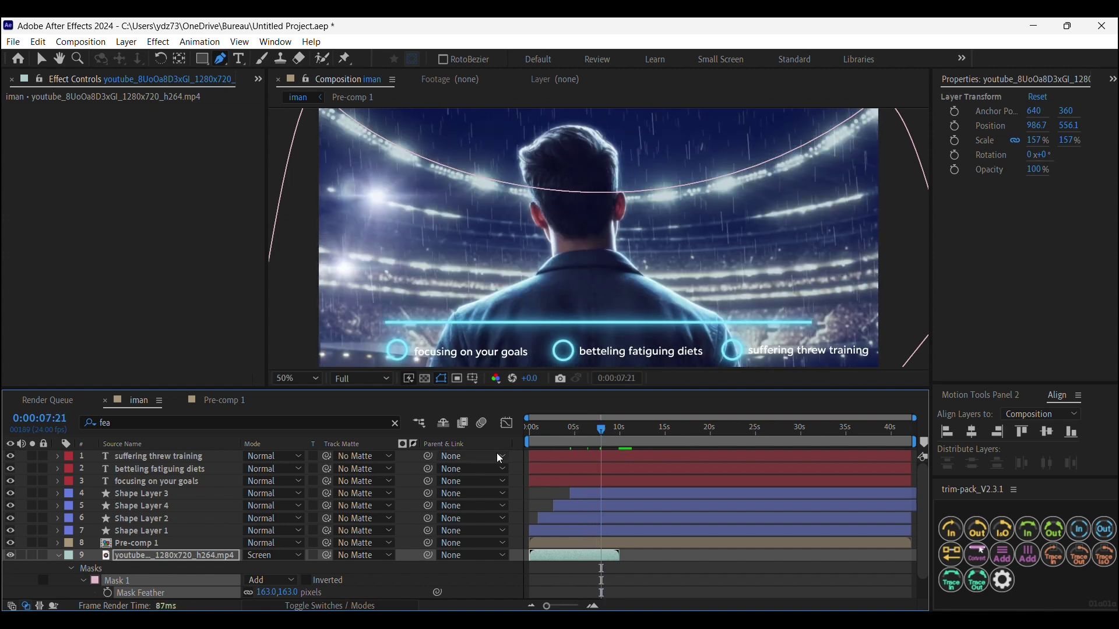
{"action": "left_click", "coordinate": [58, 555]}
{"action": "left_click", "coordinate": [77, 595]}
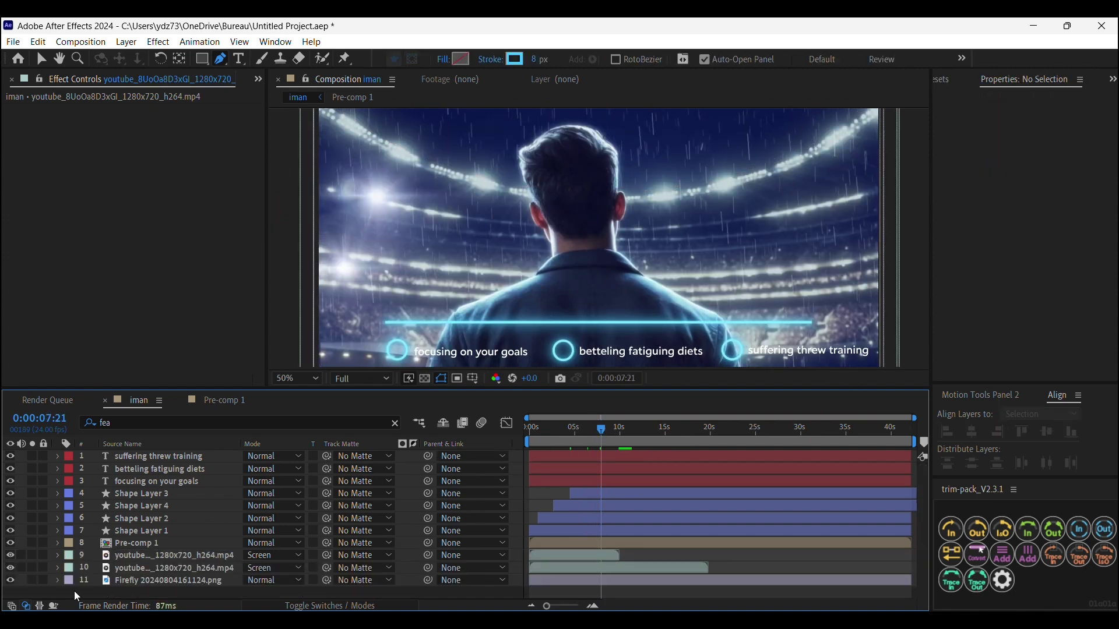